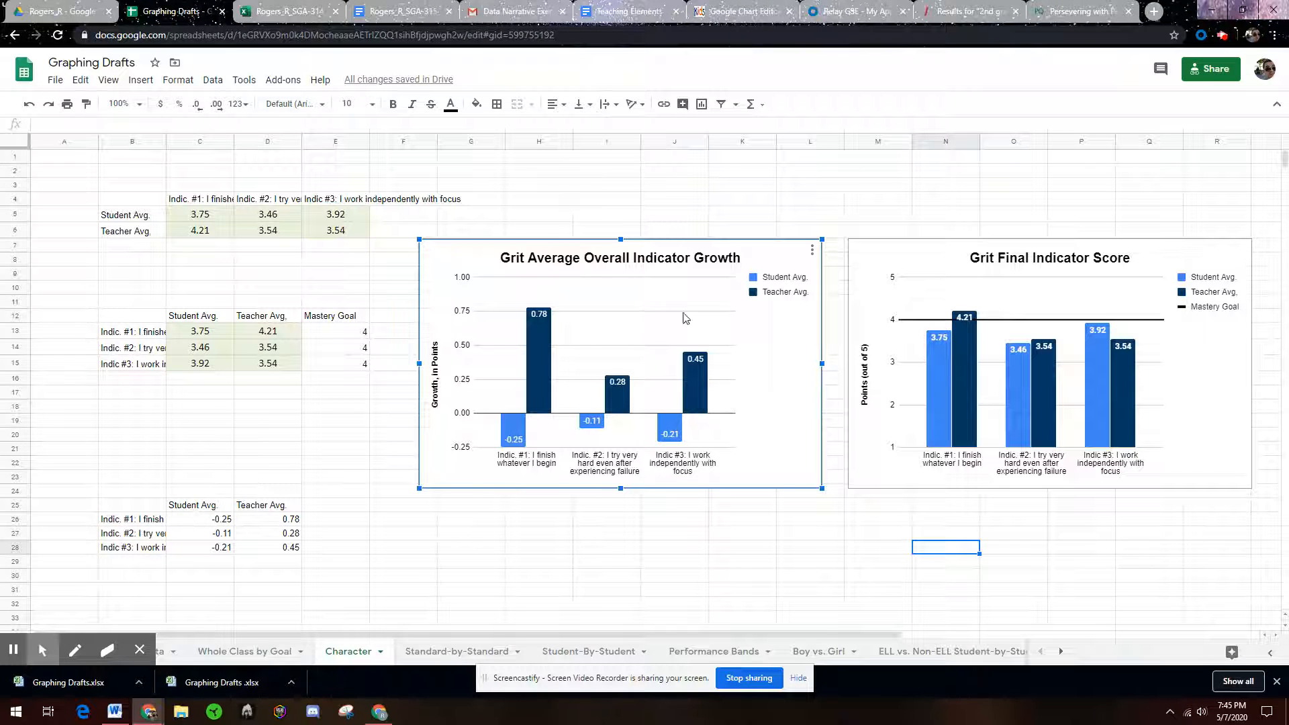
Step: Extend the data range of the Grit Average Overall Indicator Growth chart to B25:E28
click(811, 250)
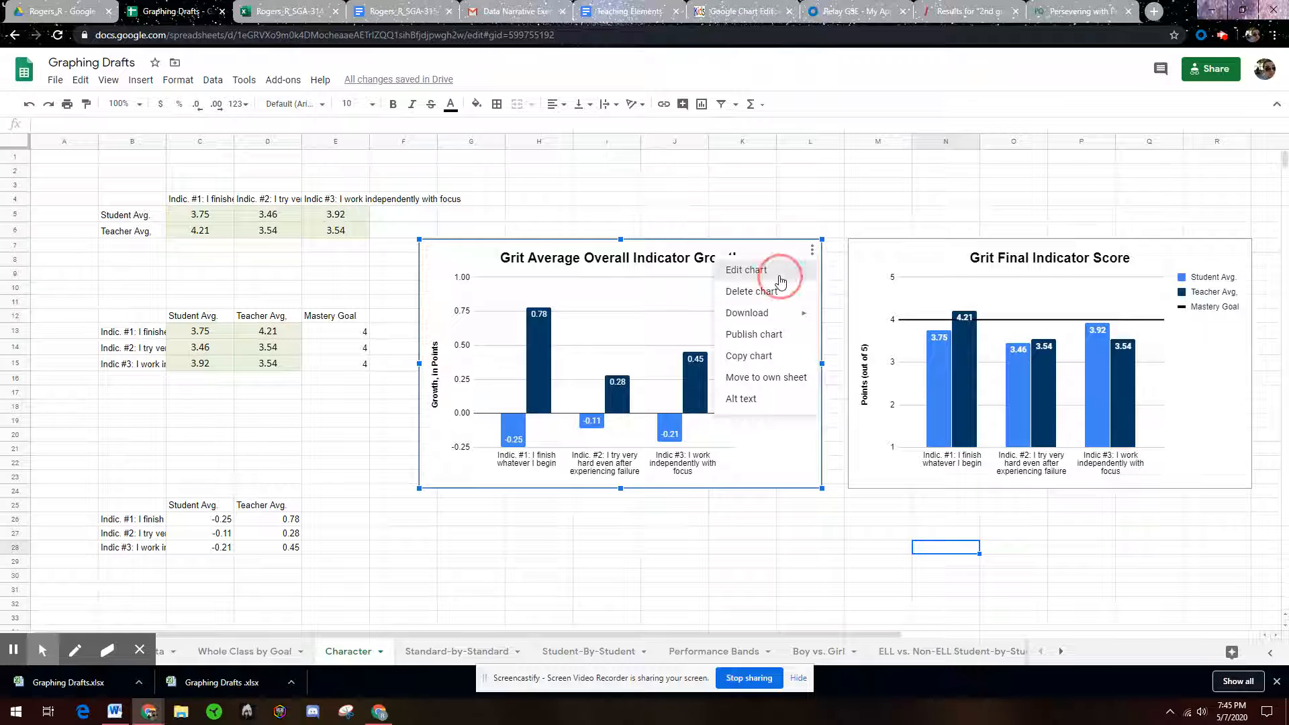
click(739, 267)
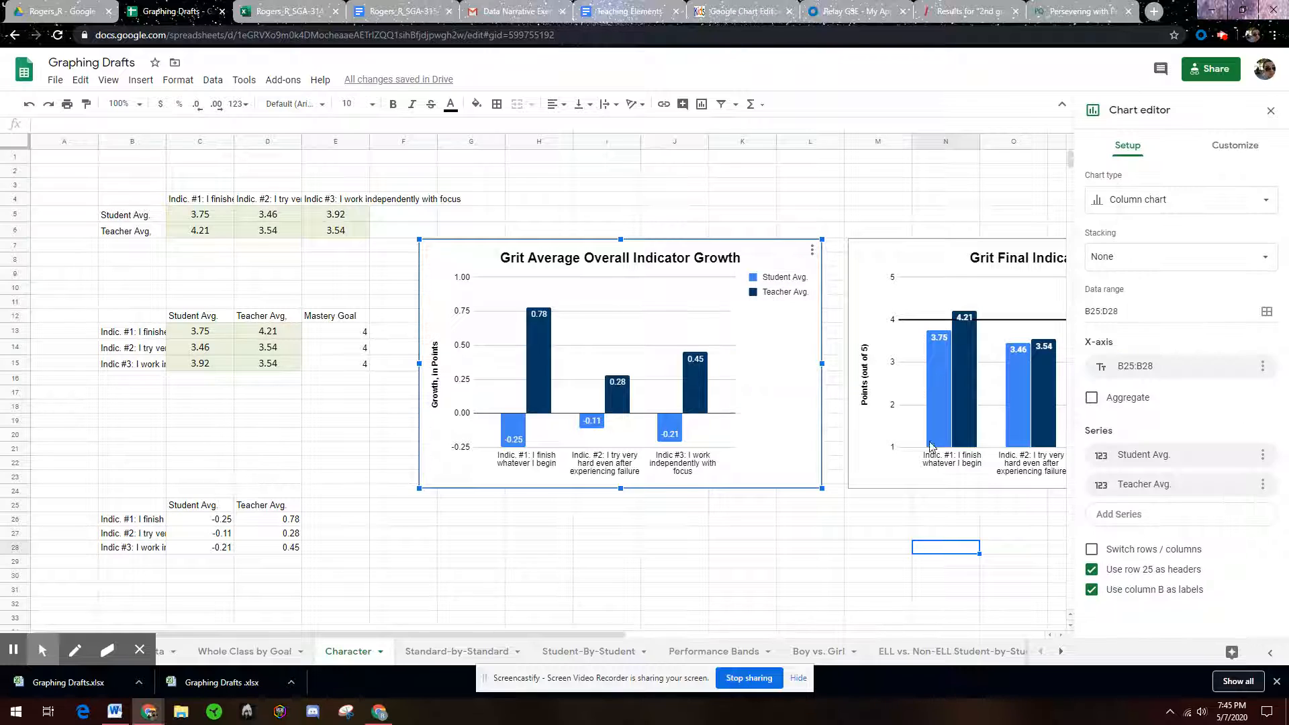
click(1267, 311)
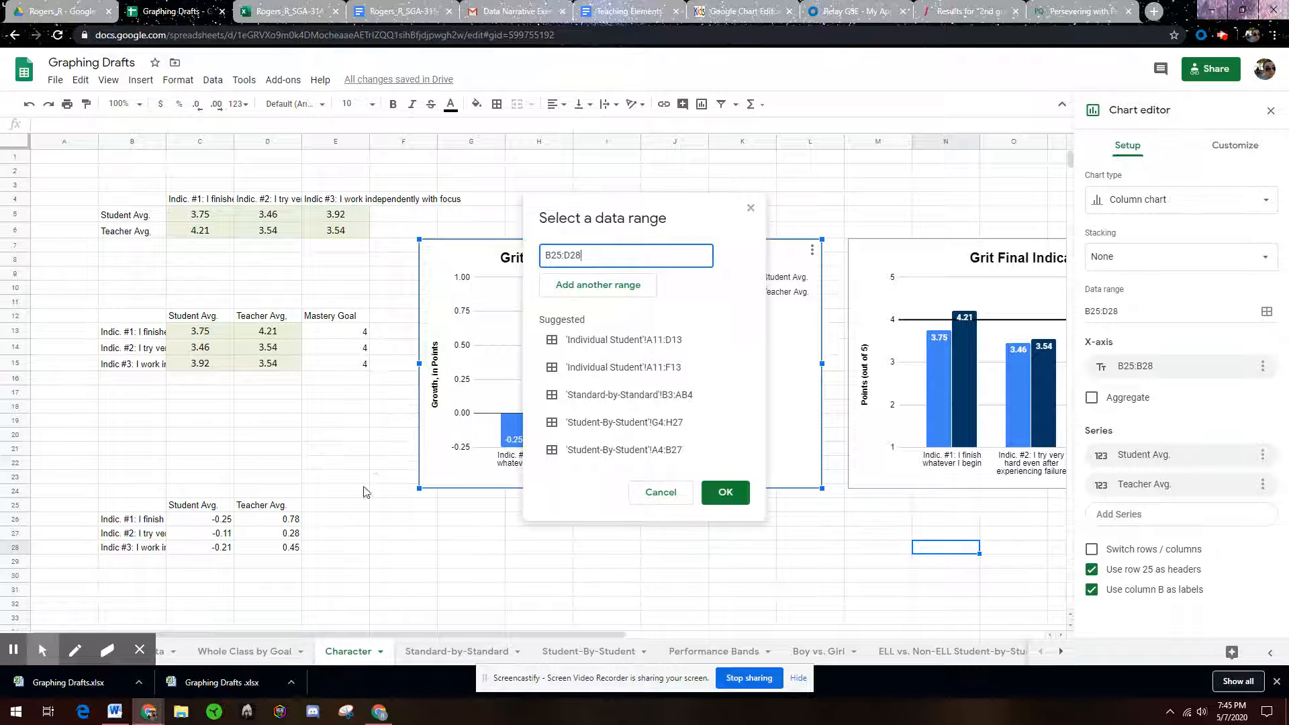
click(130, 509)
shift+click(334, 553)
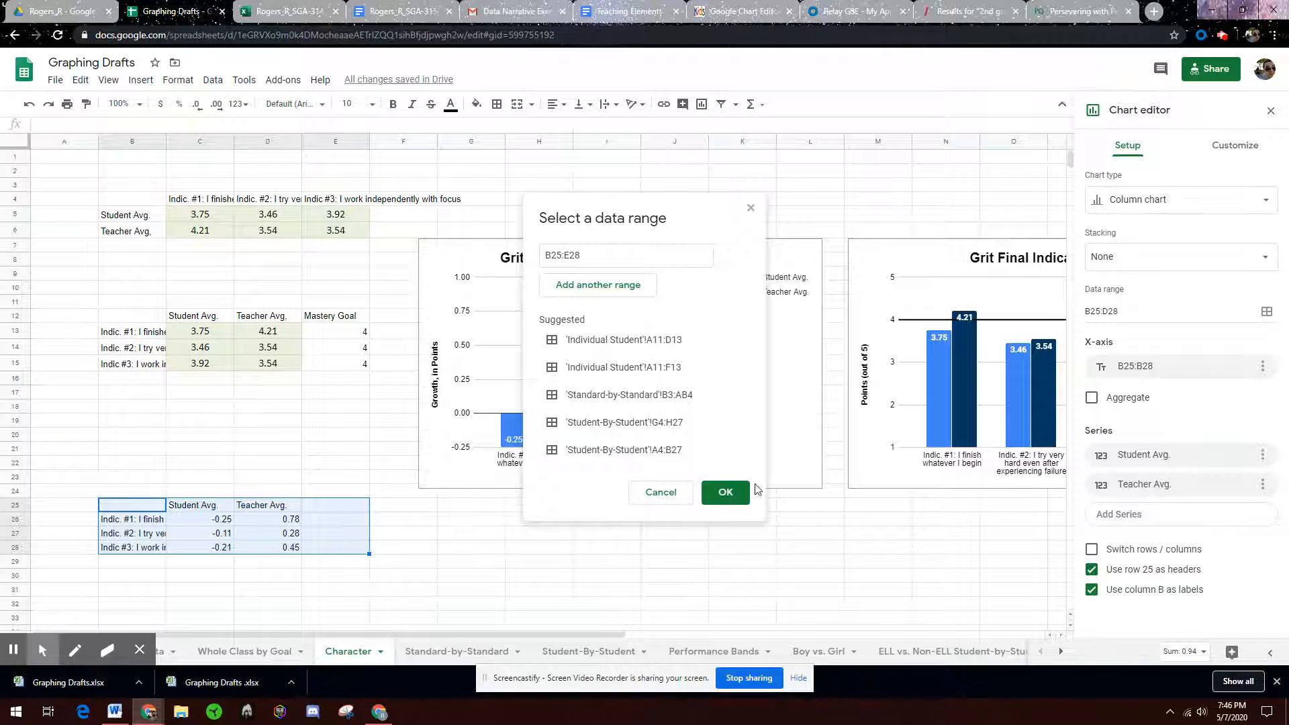
click(726, 492)
Step: Add a "Goal" heading in E25 and enter 0.8 for each of the three indicators in E26:E28
click(342, 508)
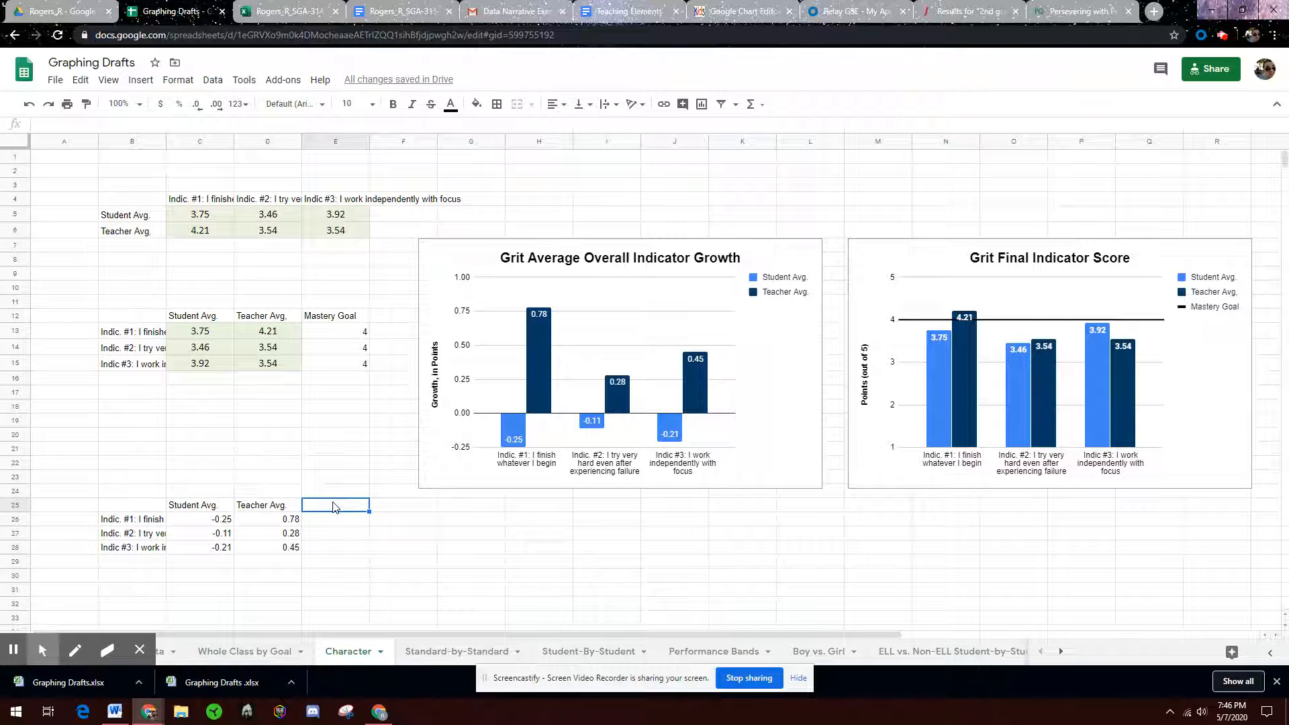
text(Goal)
click(337, 523)
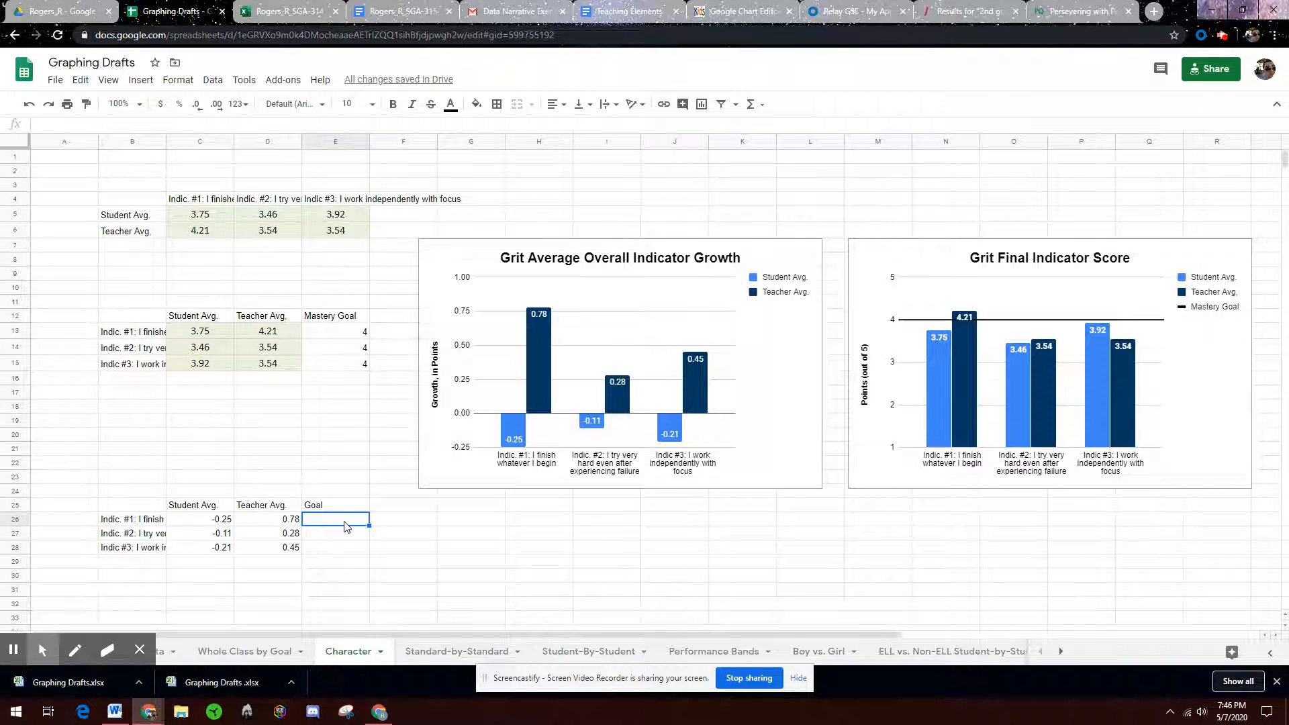
double_click(345, 523)
key(Return)
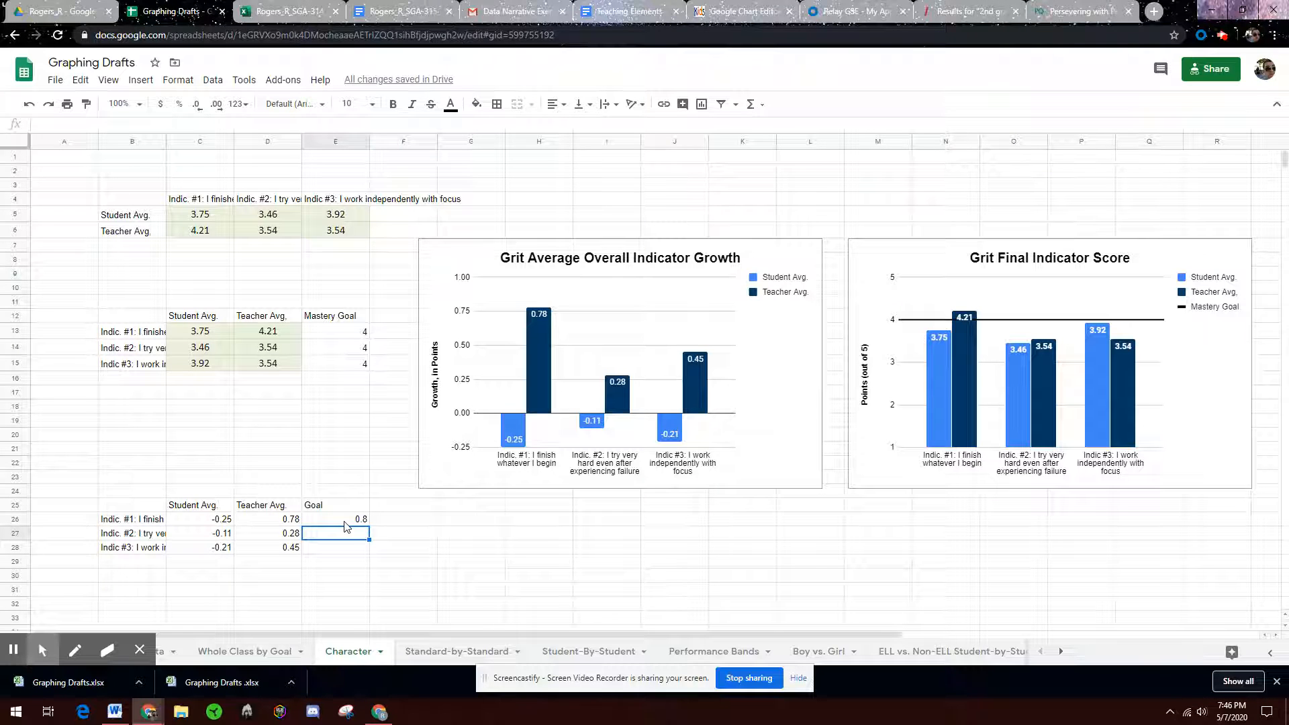
text(.8)
key(Return)
key(Return)
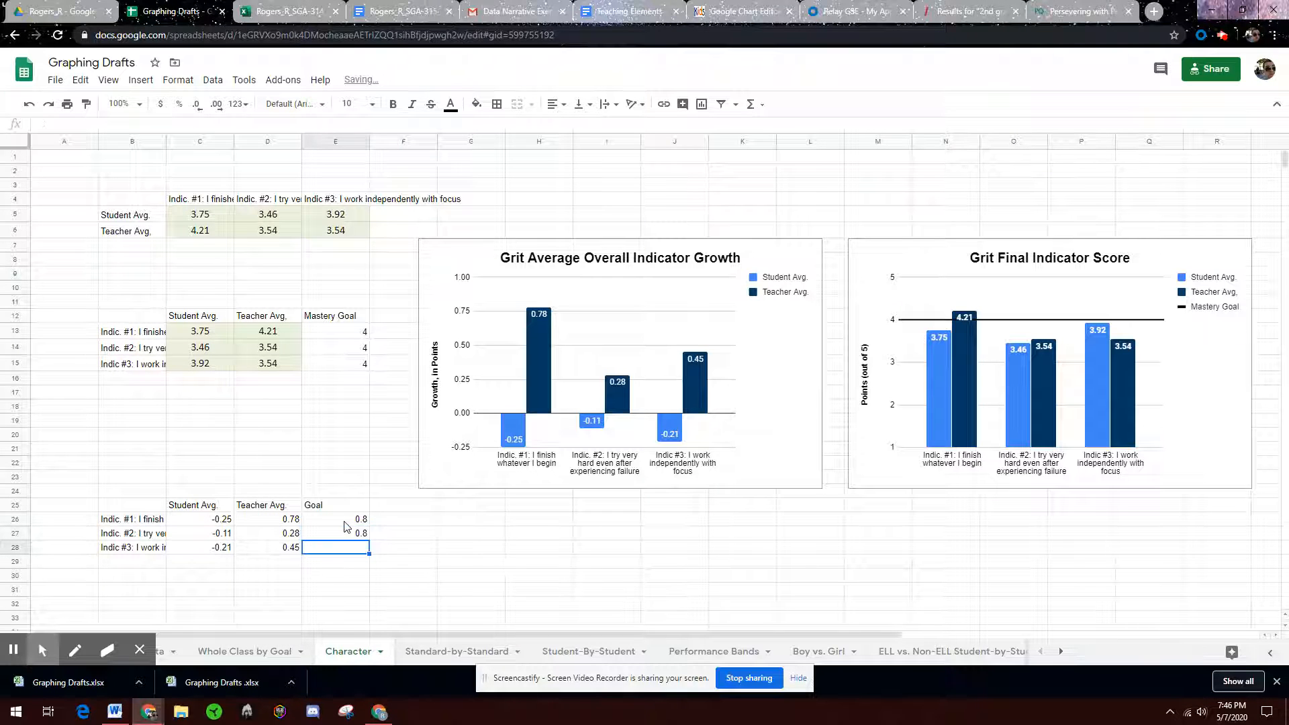
click(471, 550)
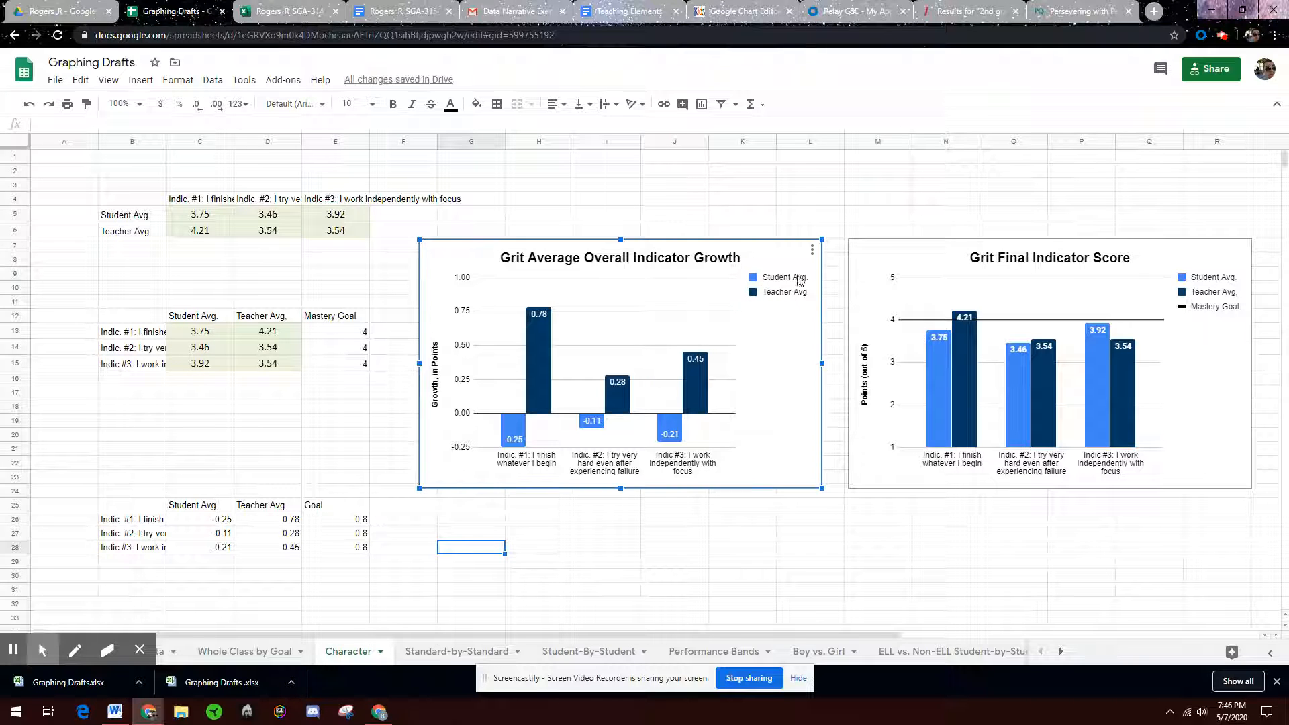
Step: Add the Goal series to the Grit Average Overall Indicator Growth chart
click(812, 250)
click(746, 271)
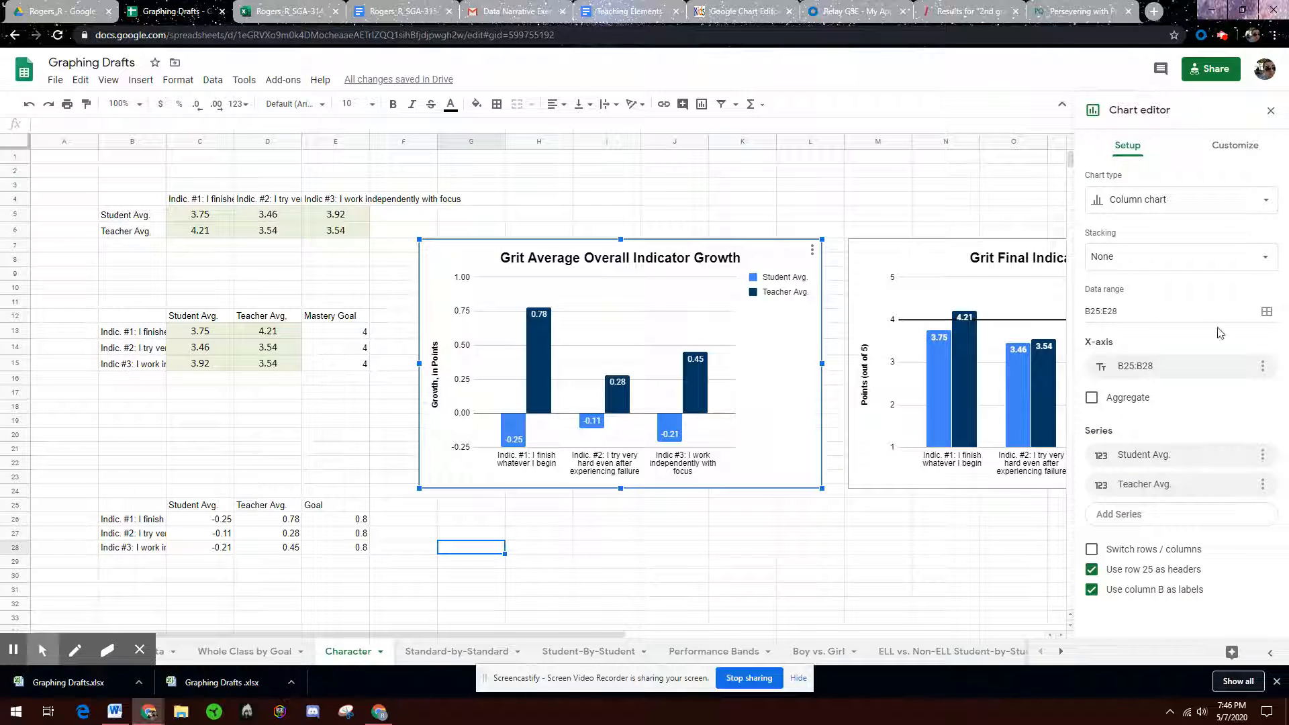
click(1172, 519)
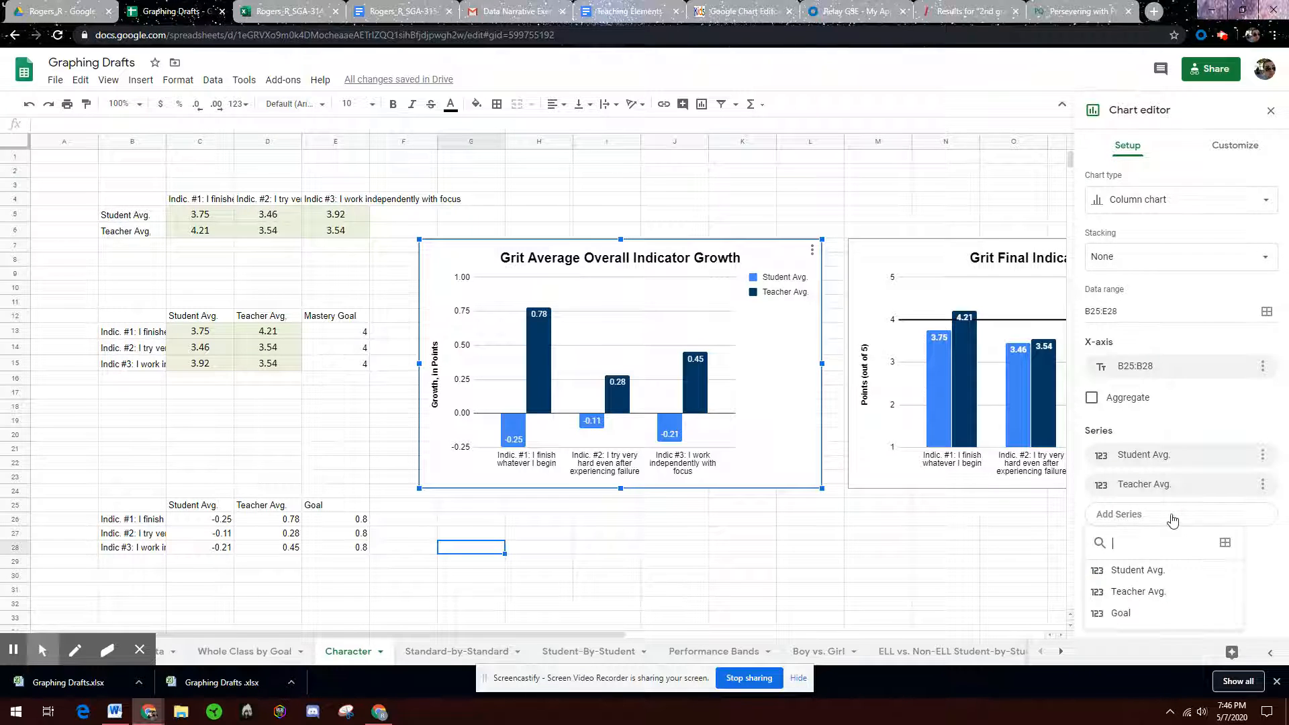
click(1133, 614)
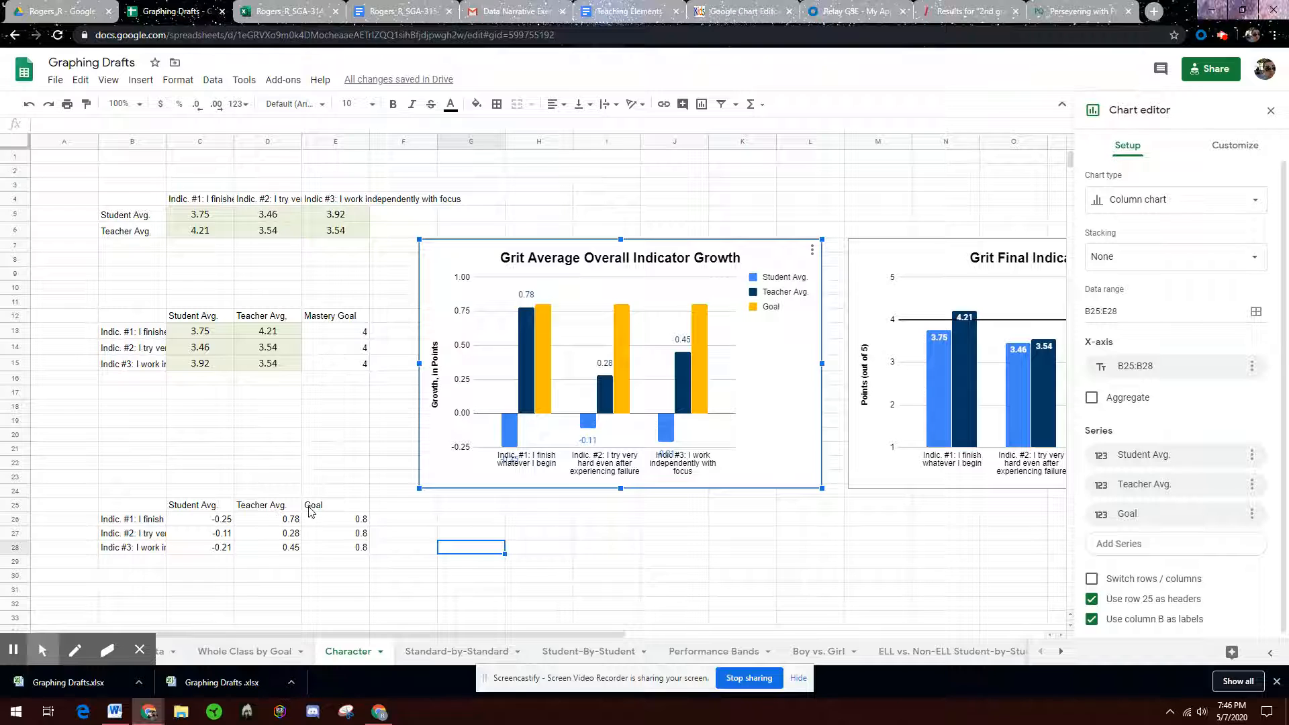
Step: Change the growth chart's type to a combo chart
click(1235, 147)
click(1138, 147)
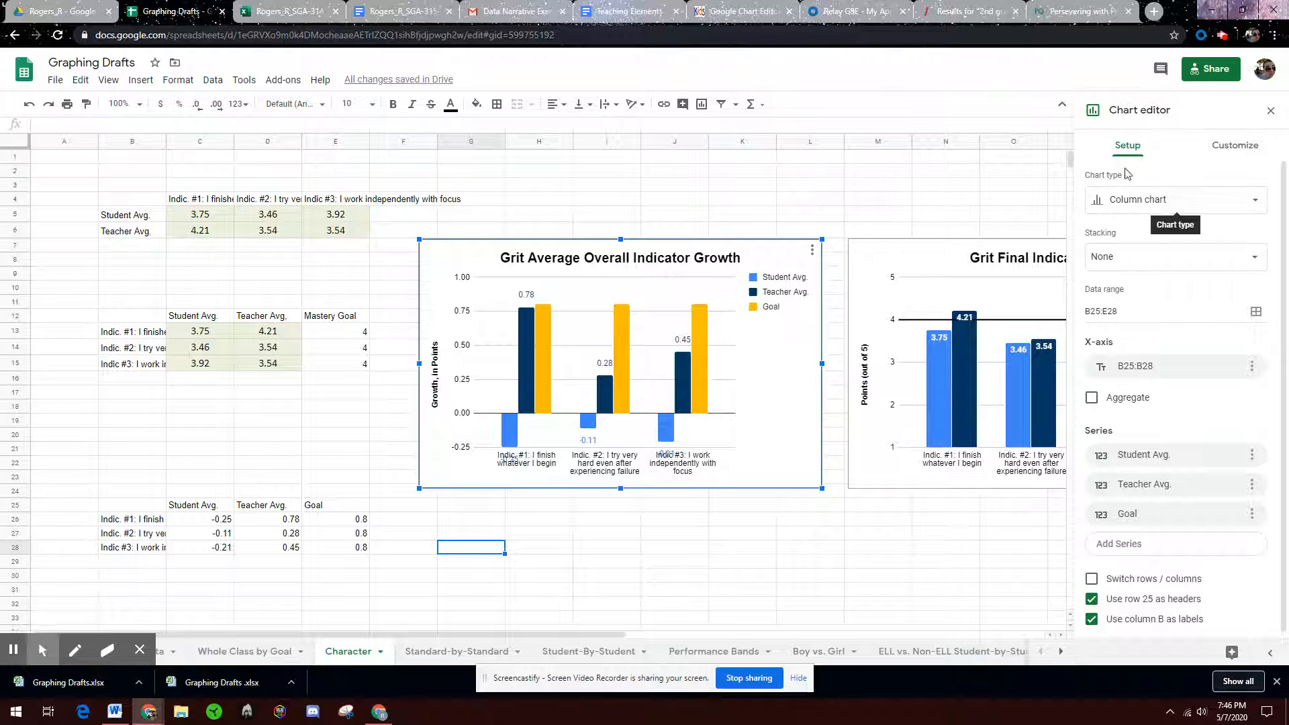
click(1244, 205)
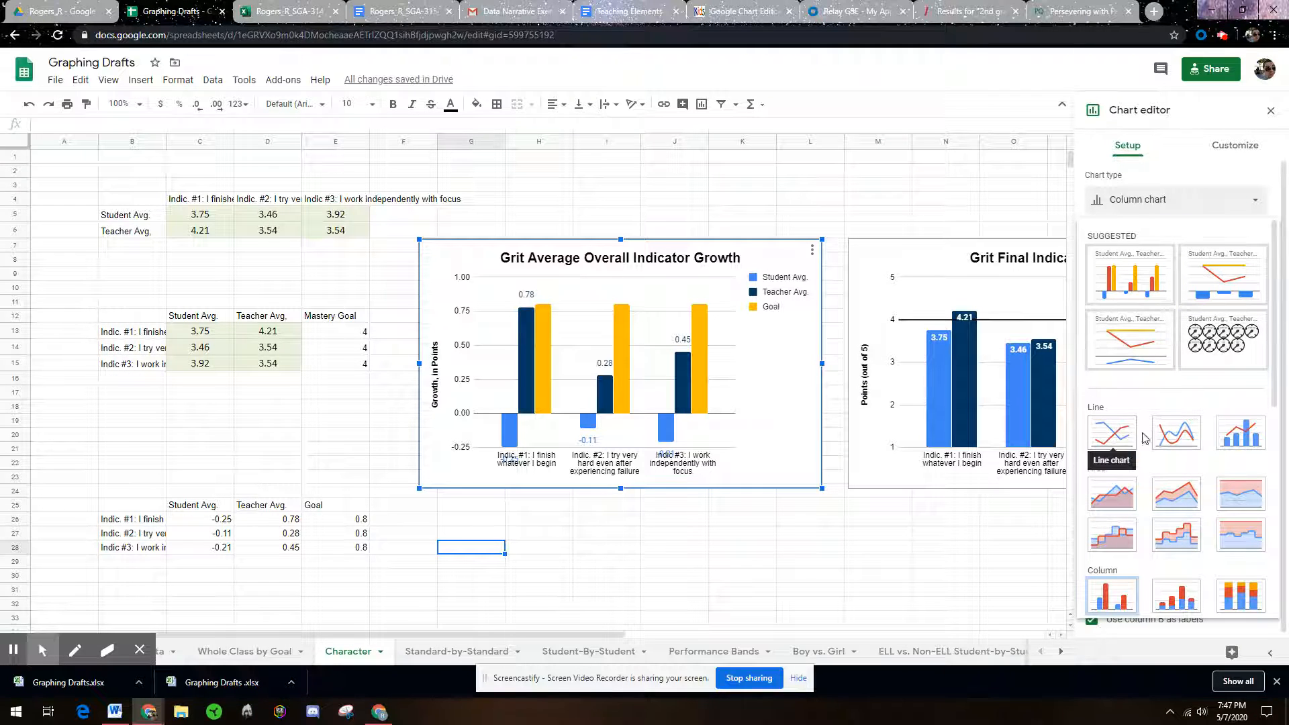
click(1249, 436)
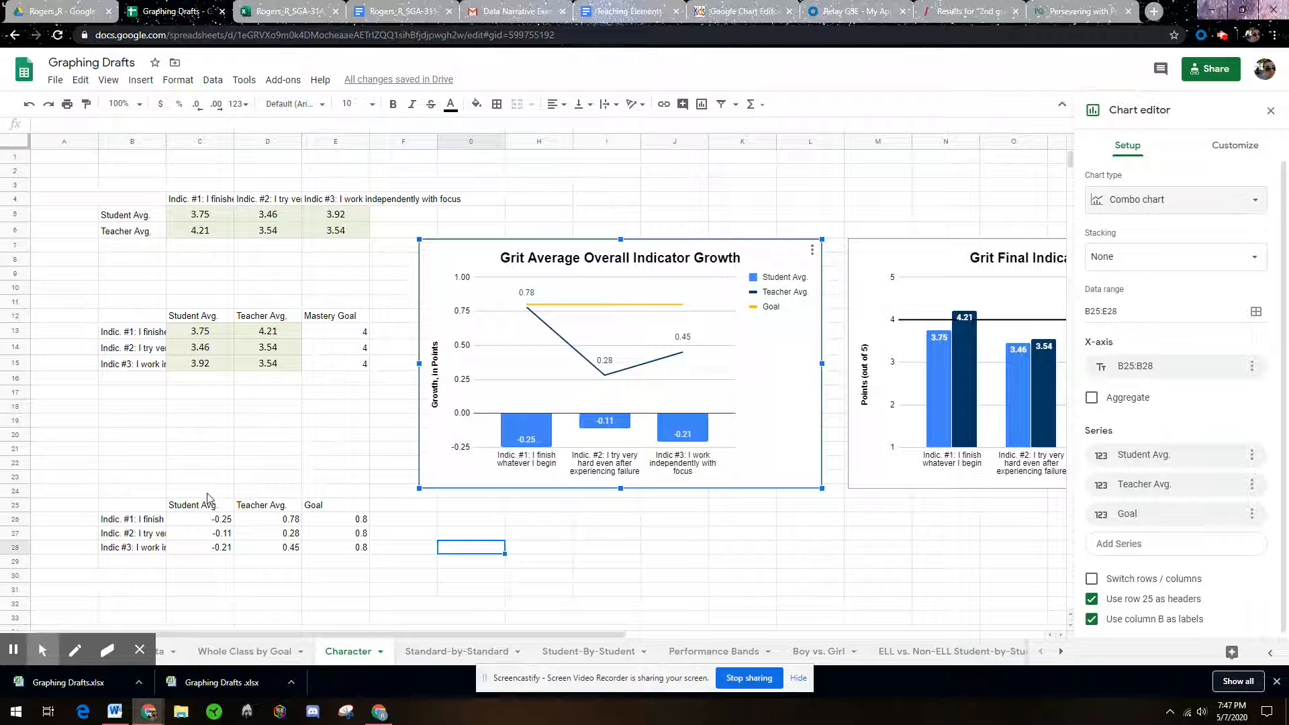
Step: Format the Teacher Avg. series of the combo chart as columns
click(1234, 148)
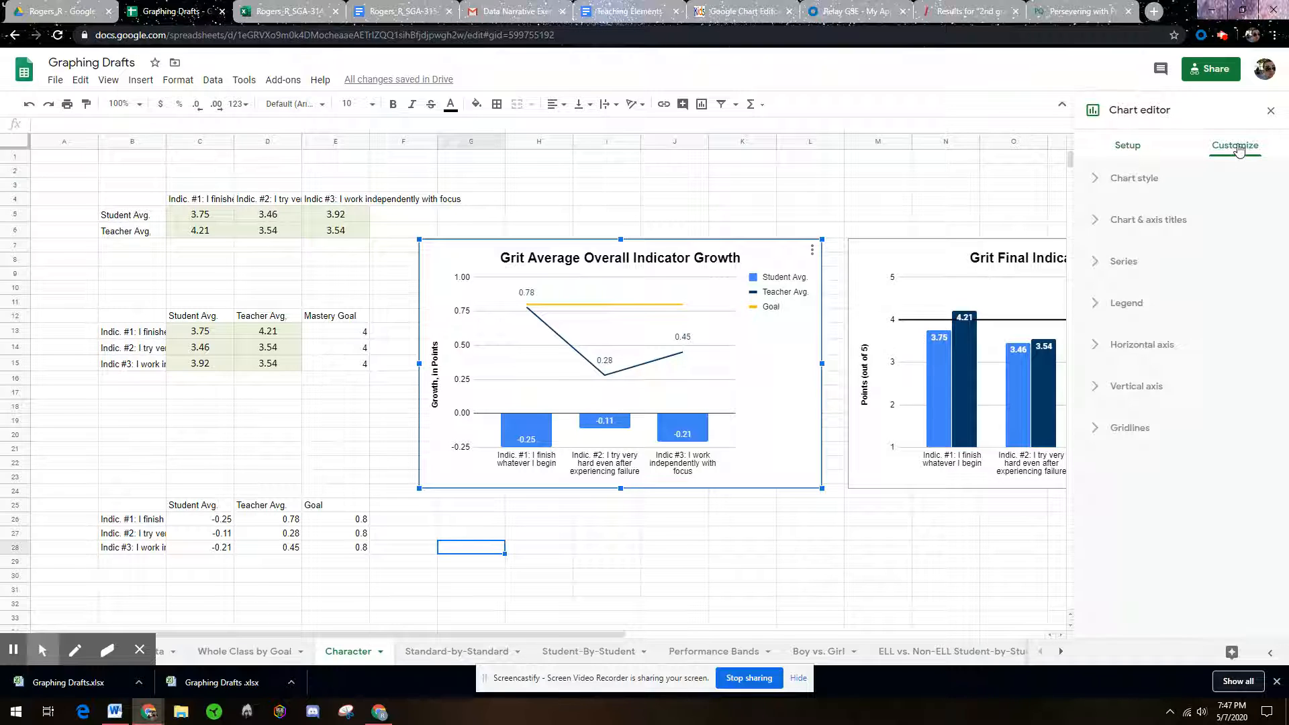
click(1122, 263)
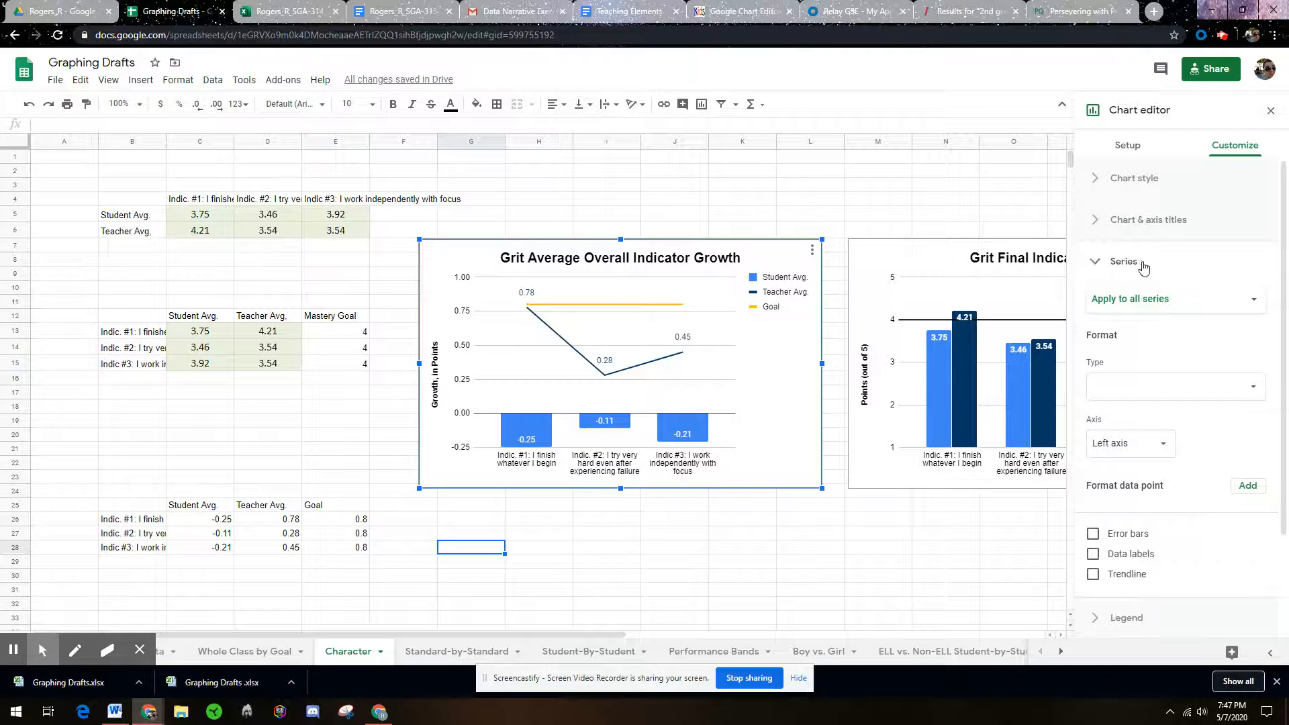
click(1248, 300)
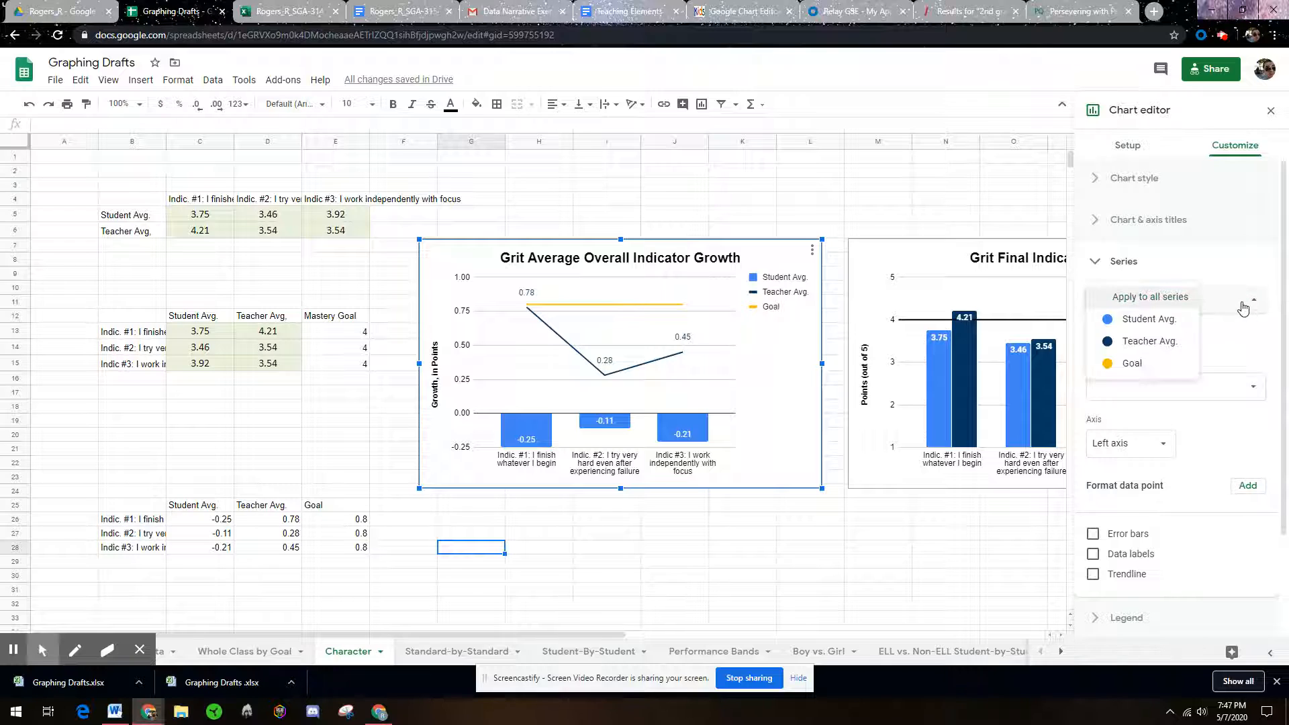
click(1150, 343)
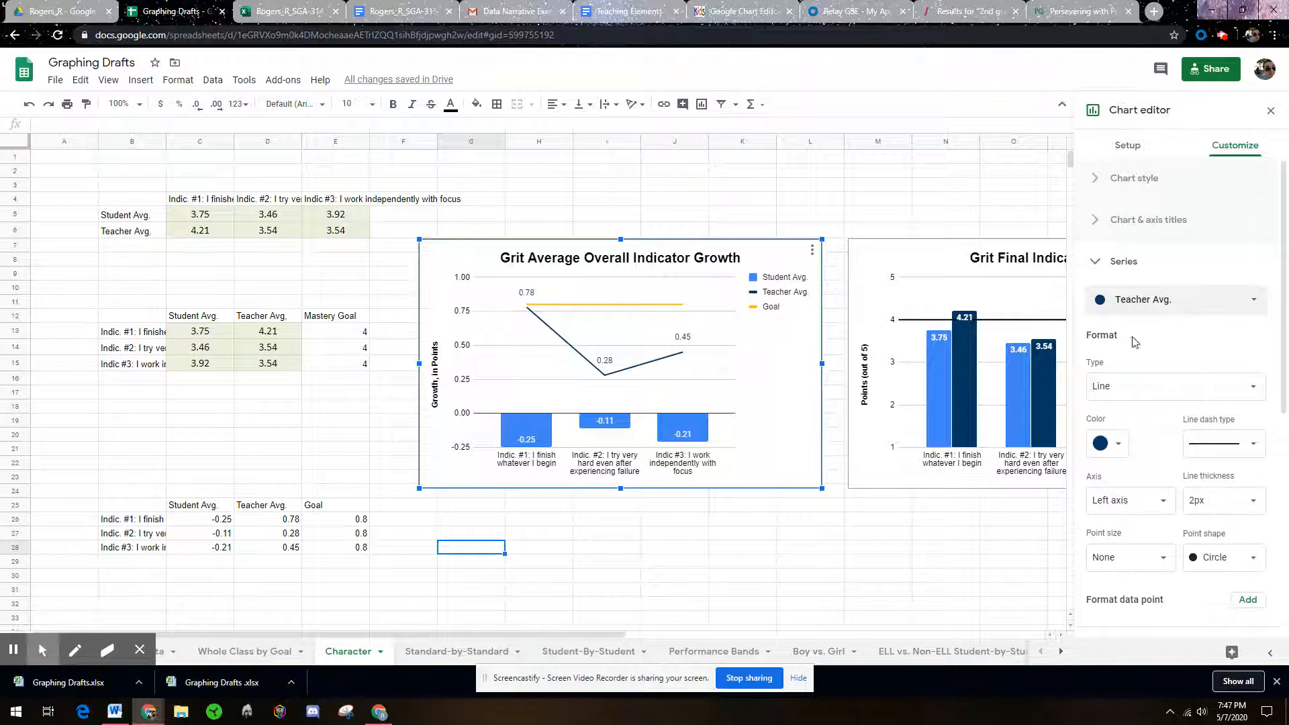
click(1148, 389)
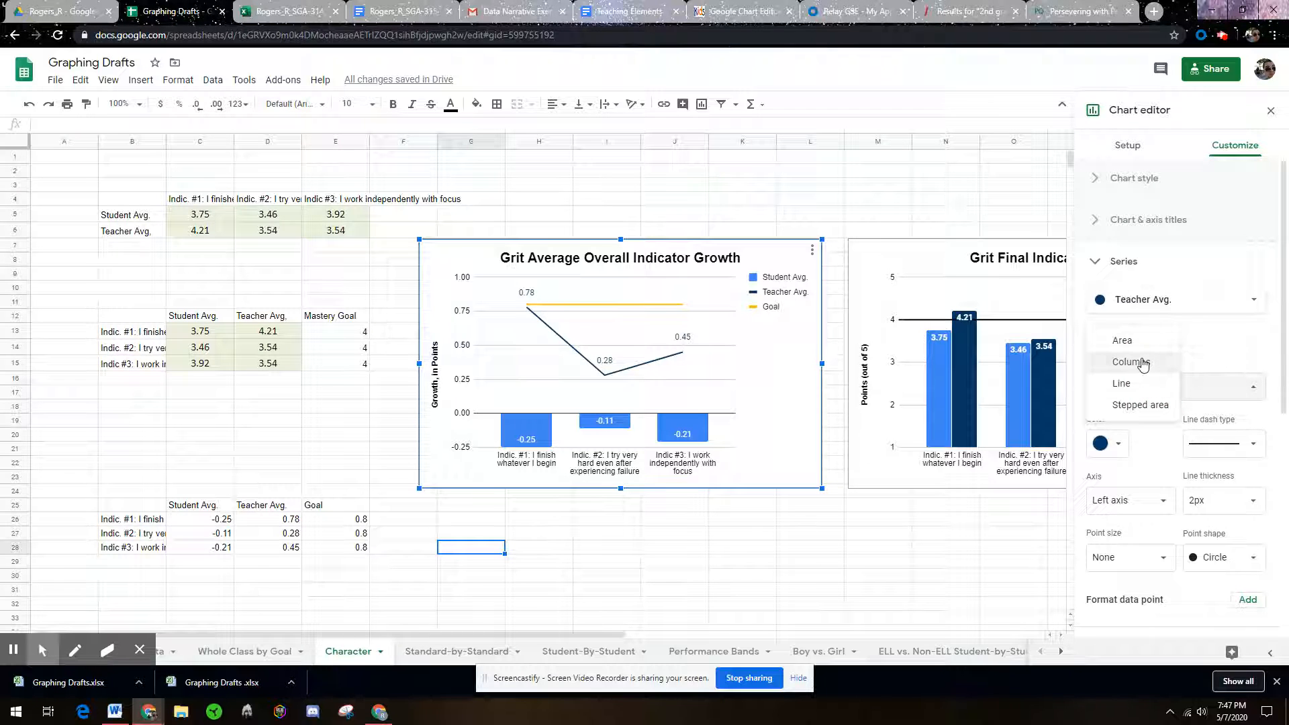
click(1106, 360)
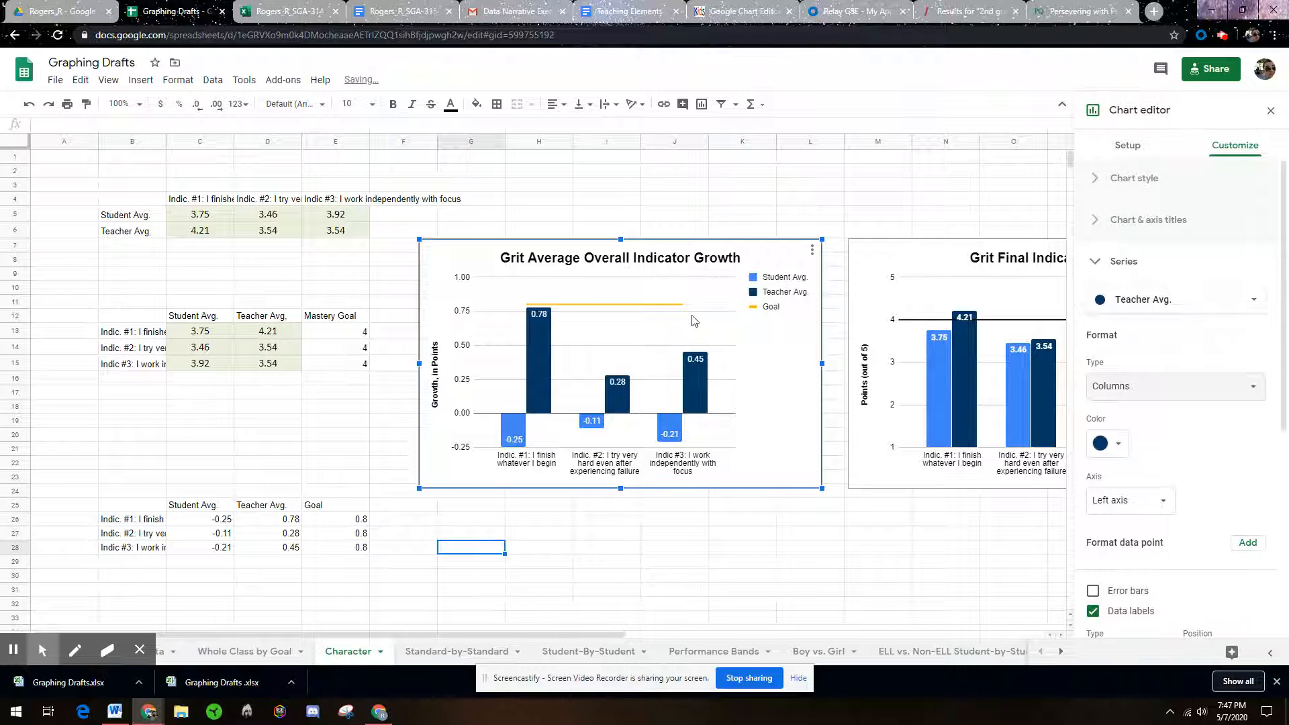
Step: Give the Goal series a linear trendline with 100% line opacity
click(1182, 303)
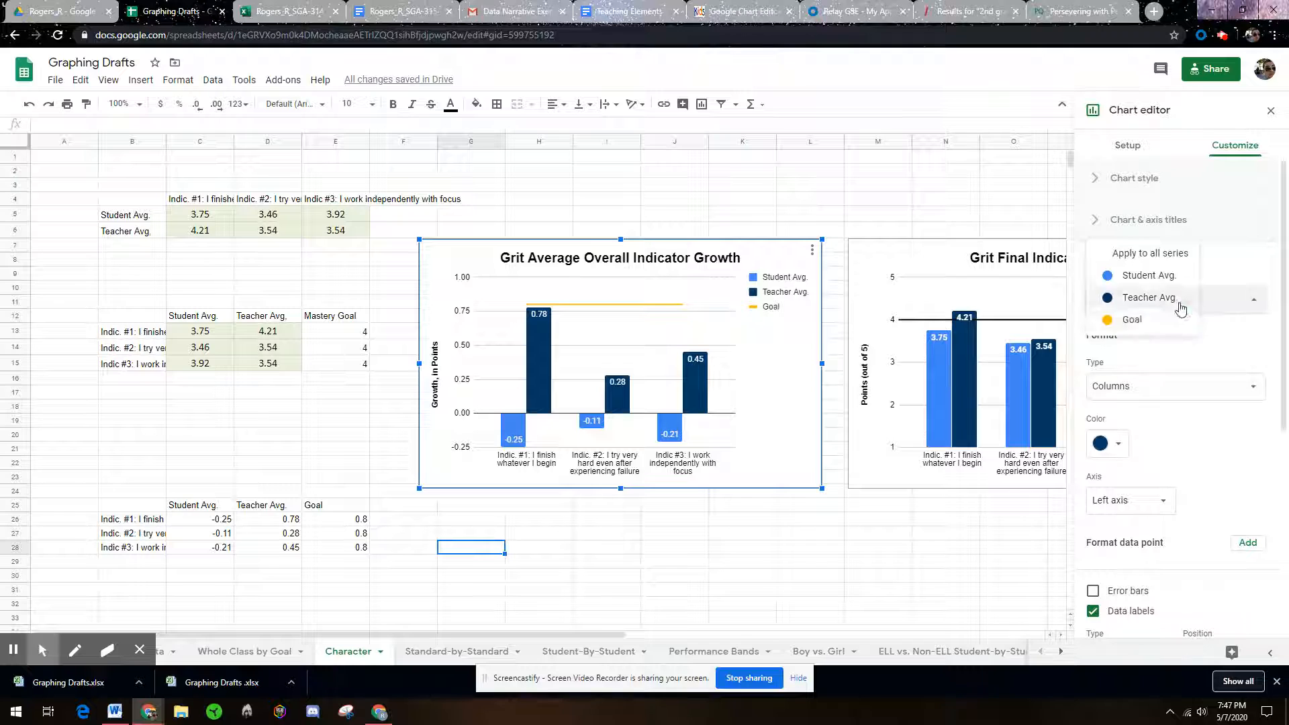
click(1133, 319)
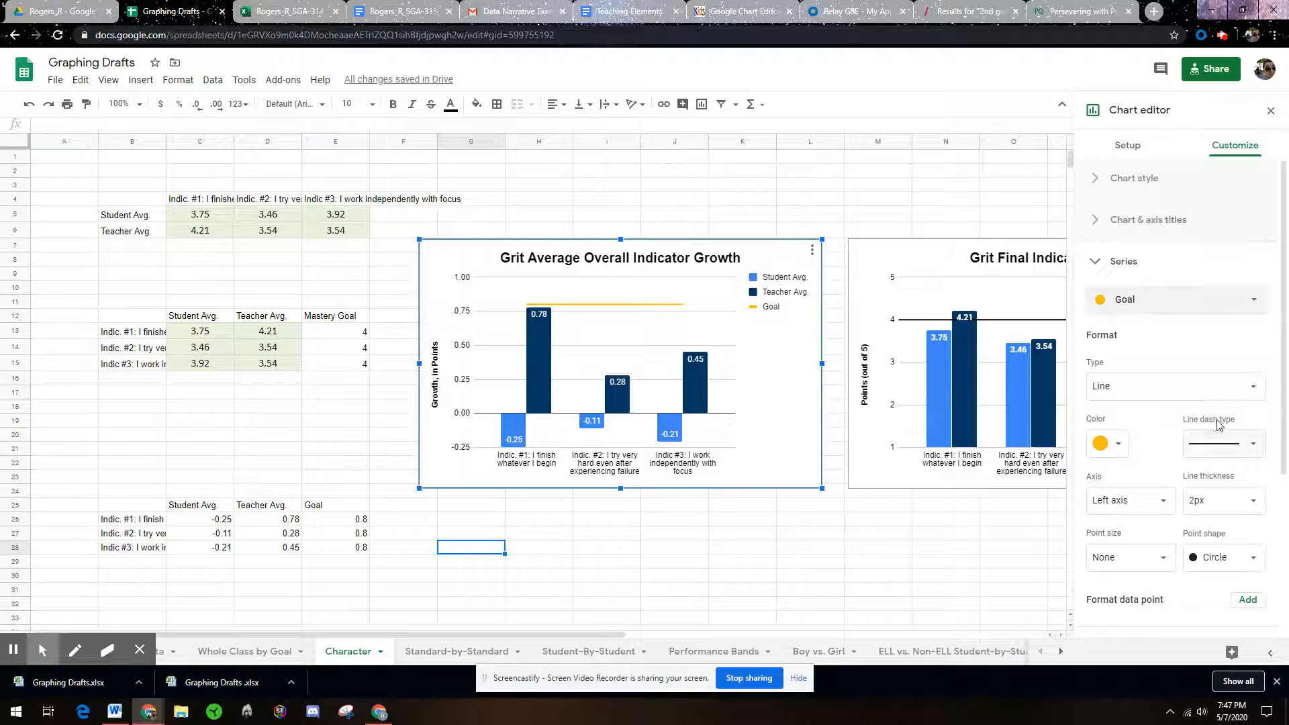
scroll(1212, 426, down, 4)
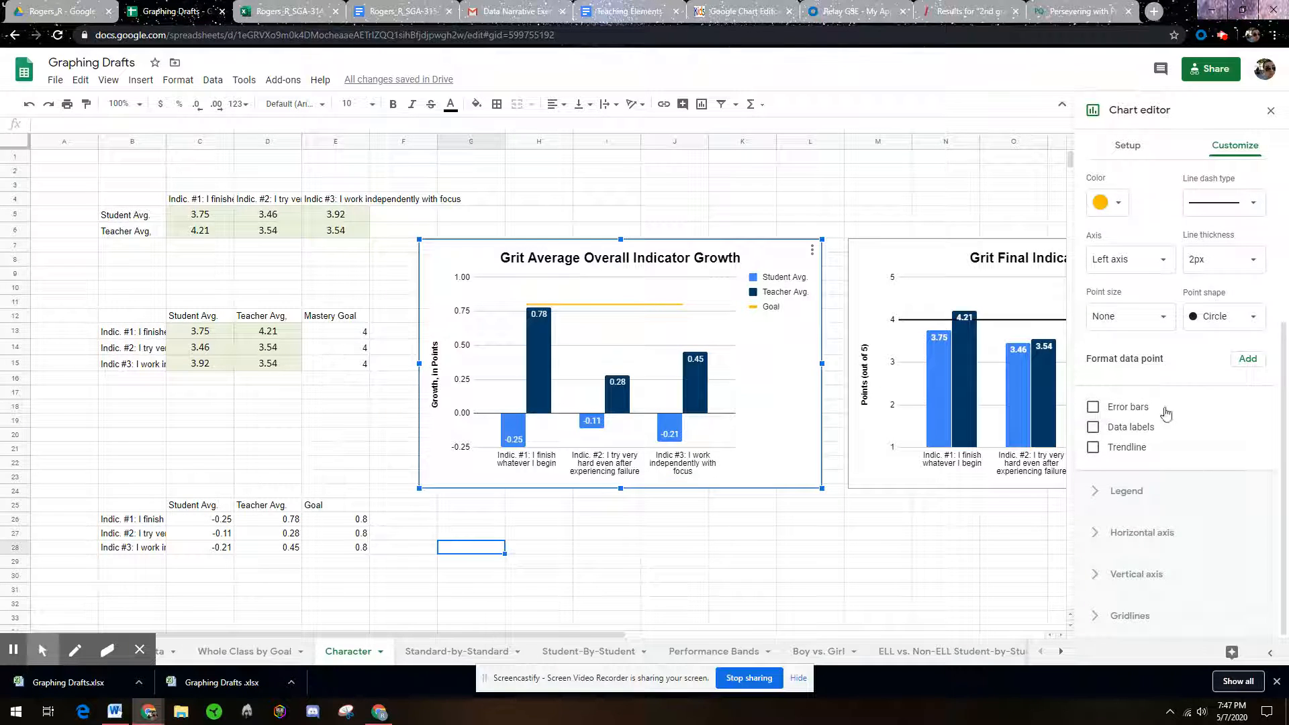
scroll(1167, 300, up, 1)
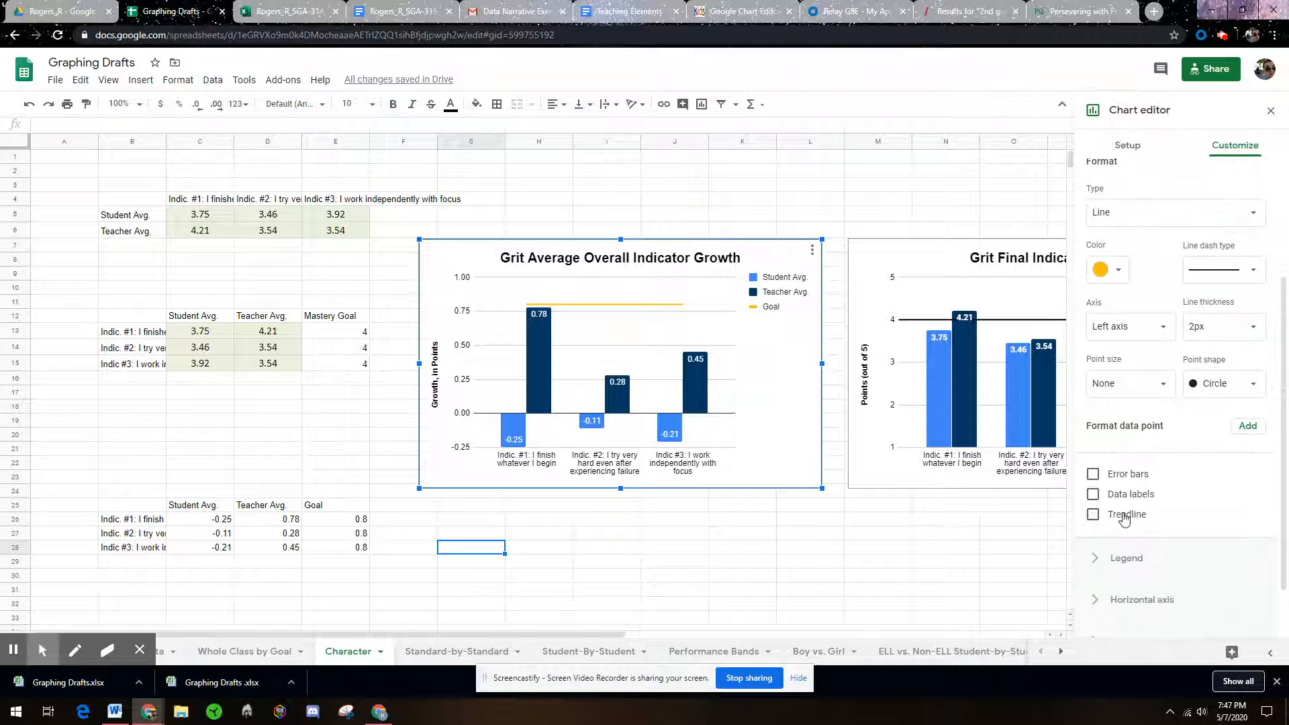
click(1123, 515)
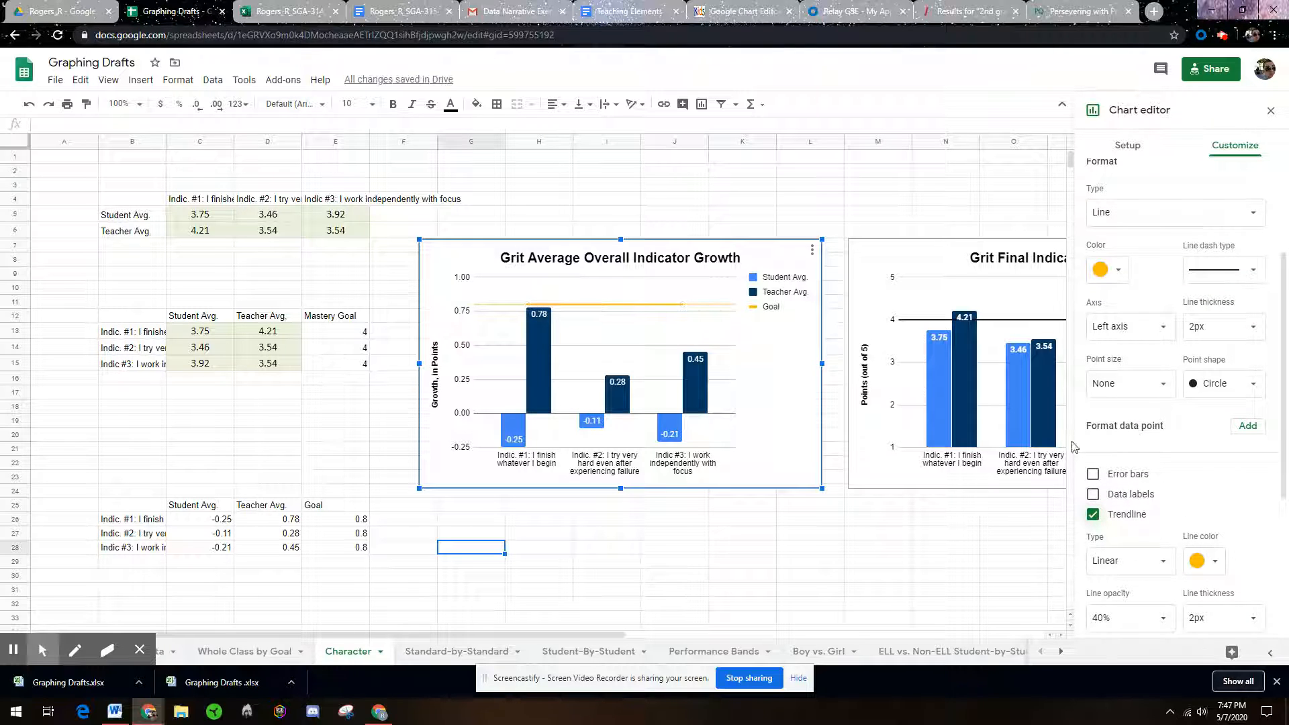
scroll(1104, 467, down, 2)
click(1142, 485)
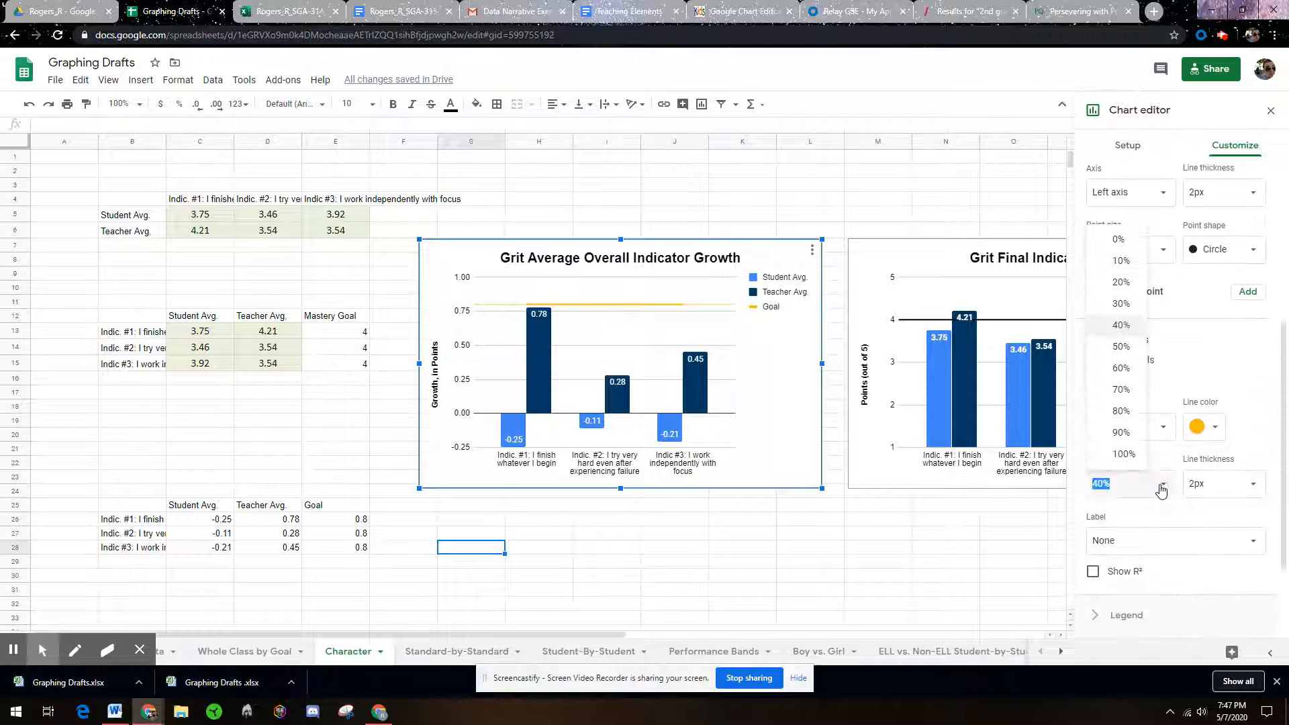
click(1131, 459)
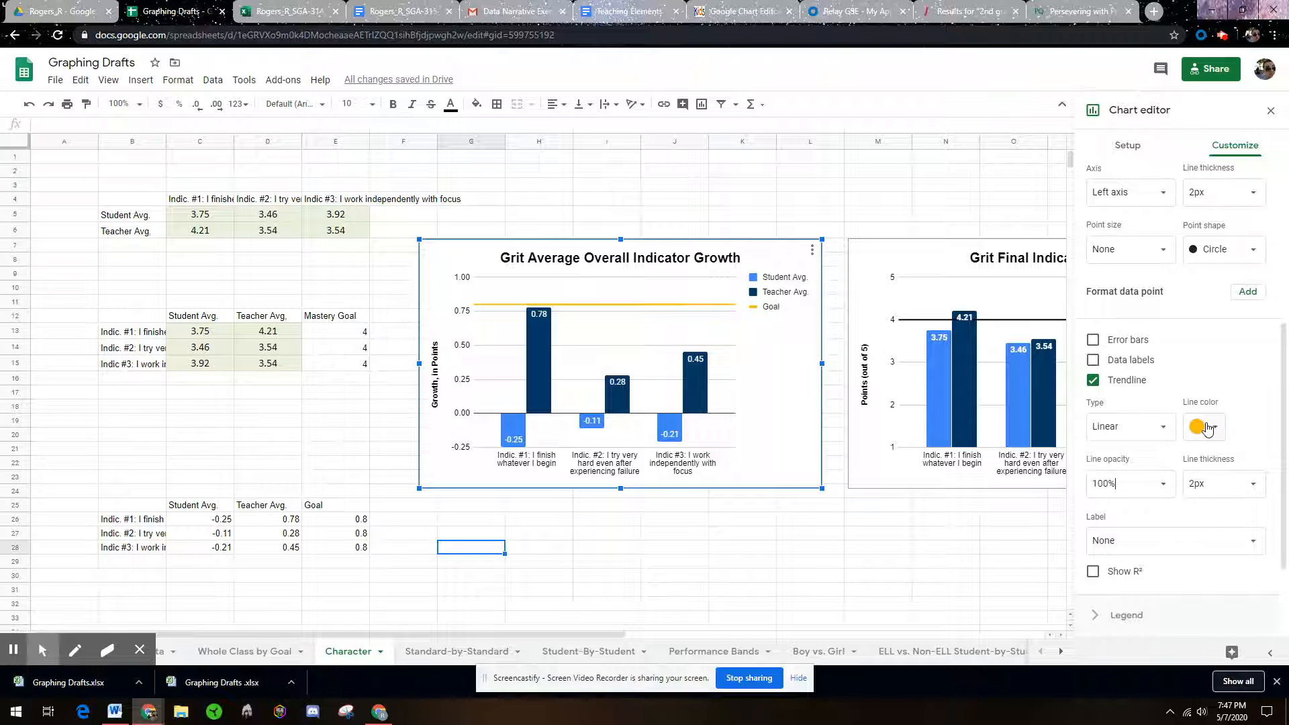
Step: Recolour the Goal trendline, trying dark orange-red before setting it to black
scroll(1208, 429, up, 2)
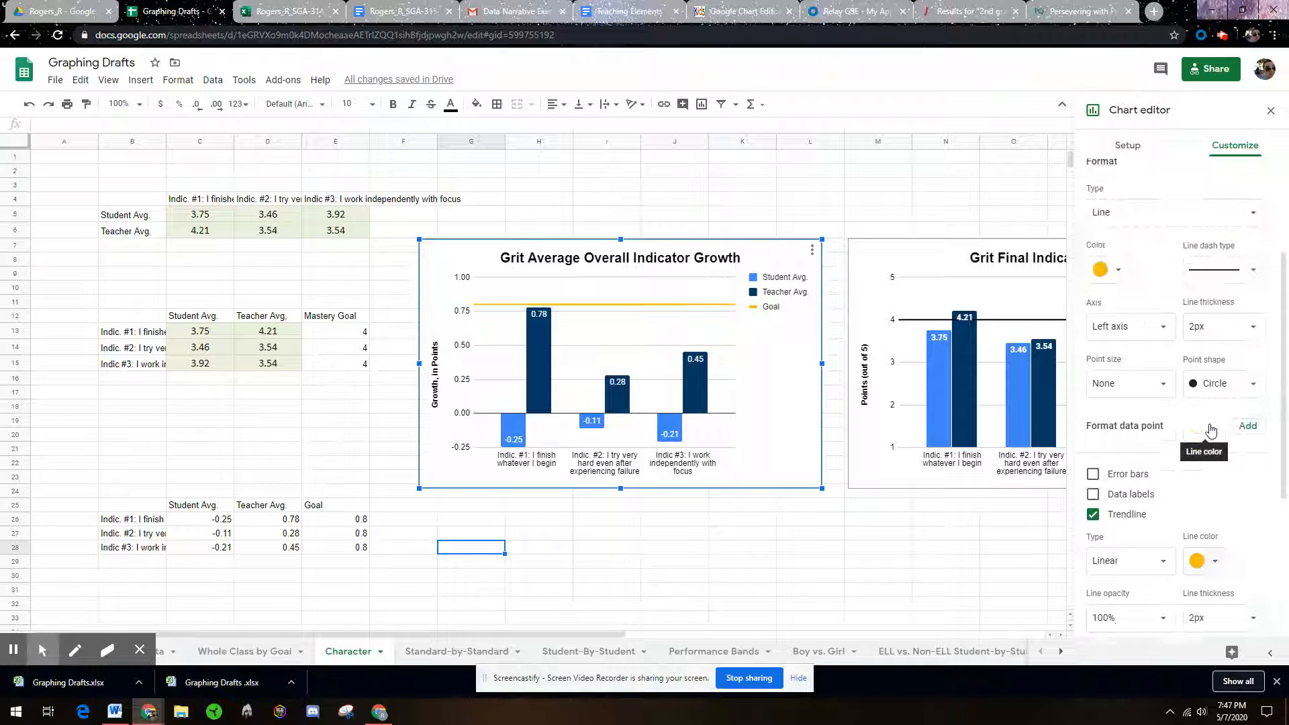
click(1213, 562)
click(1077, 412)
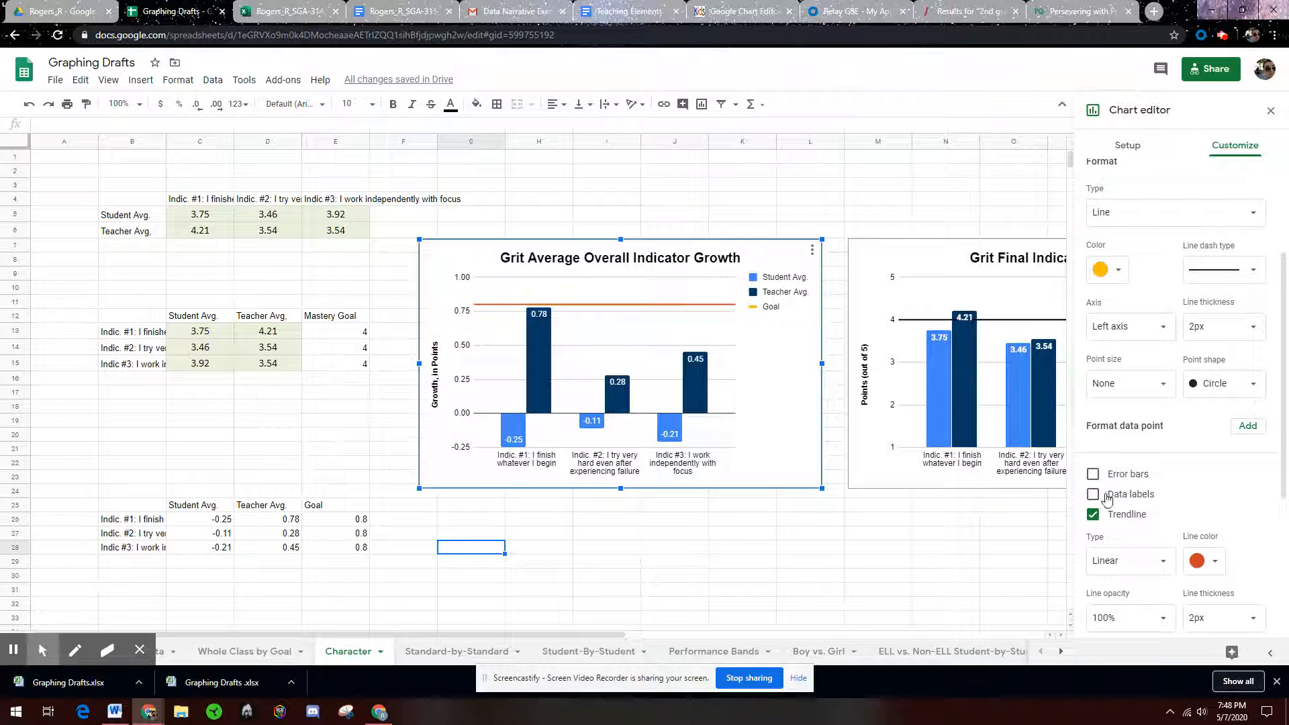
click(1202, 561)
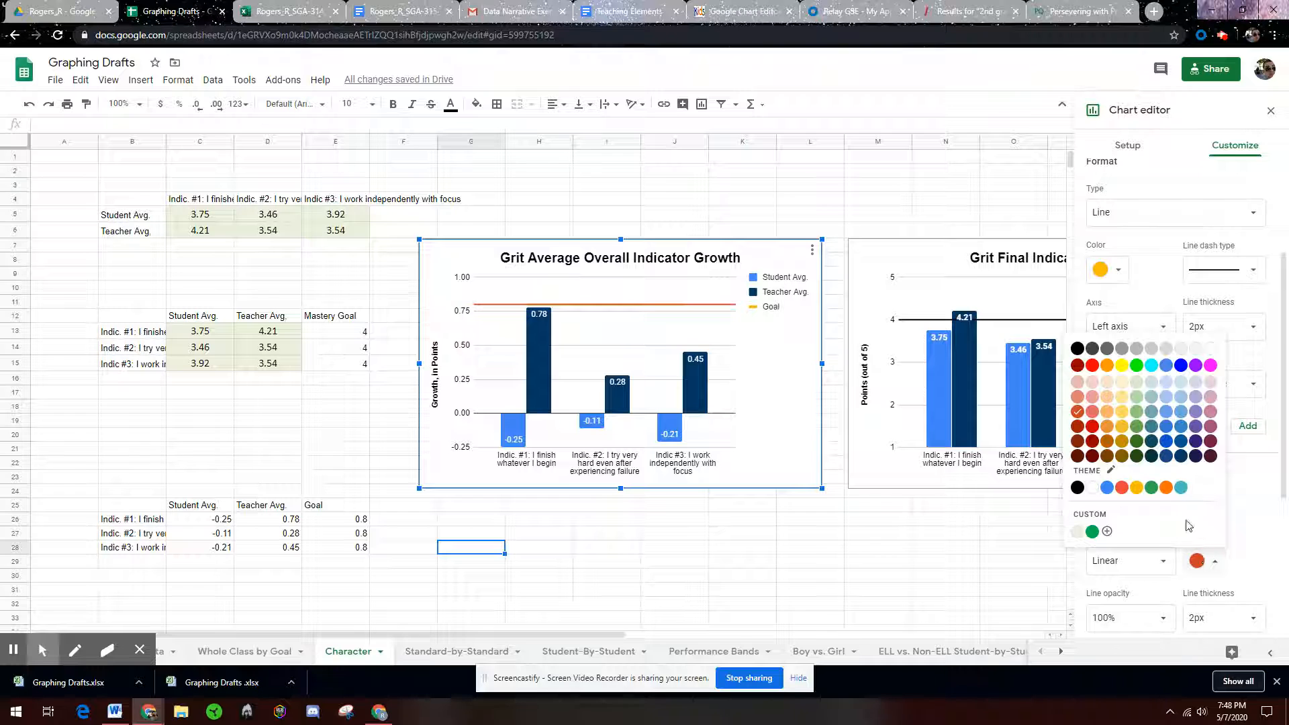
click(1078, 349)
Step: Recolour the Goal series line, trying blue before setting it to black
click(1104, 269)
click(1100, 334)
click(1118, 271)
click(1185, 406)
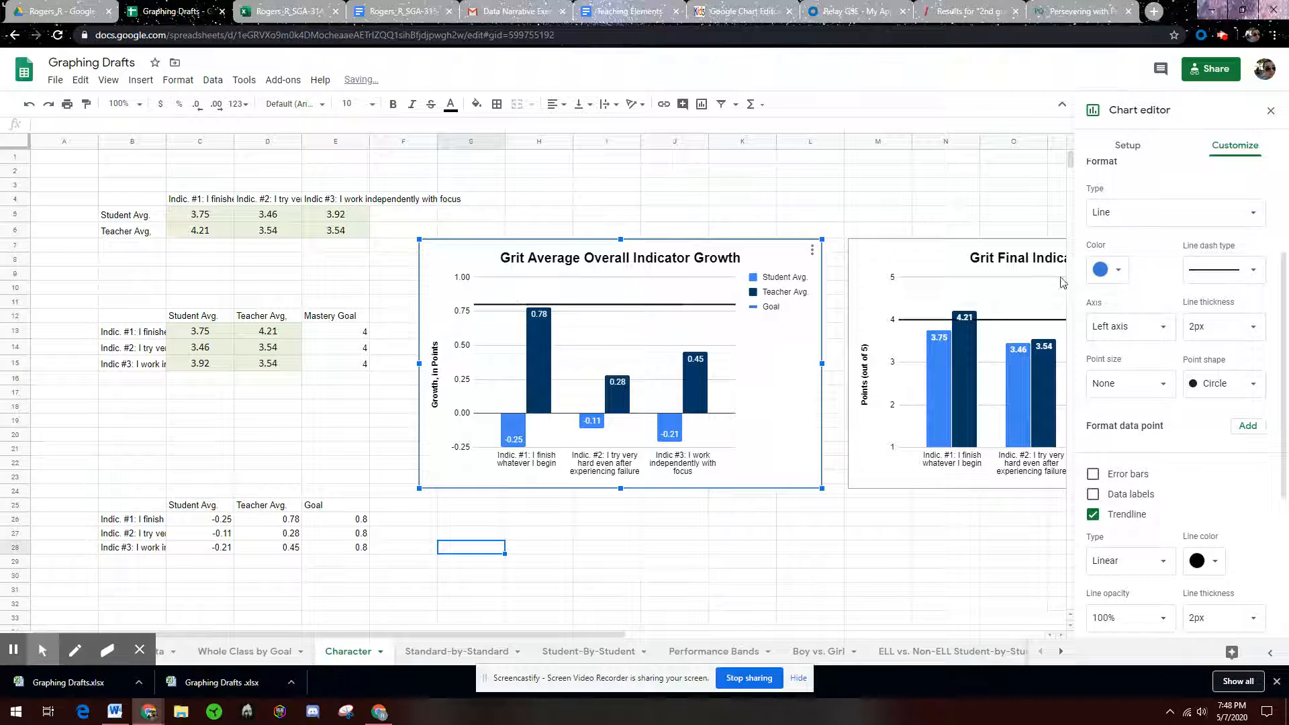
click(1106, 278)
click(1115, 322)
click(1103, 270)
click(1101, 321)
Step: Set both the Goal trendline and the Goal series line to bright red
click(1200, 559)
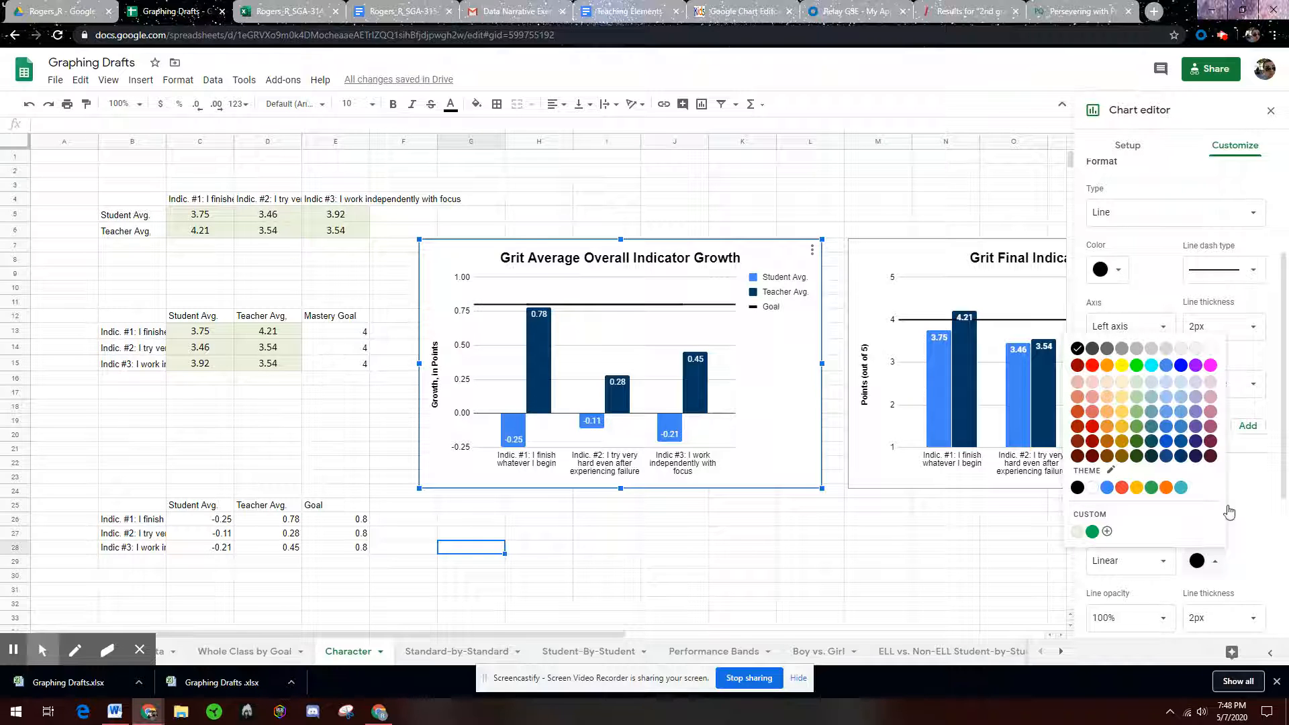
click(1093, 365)
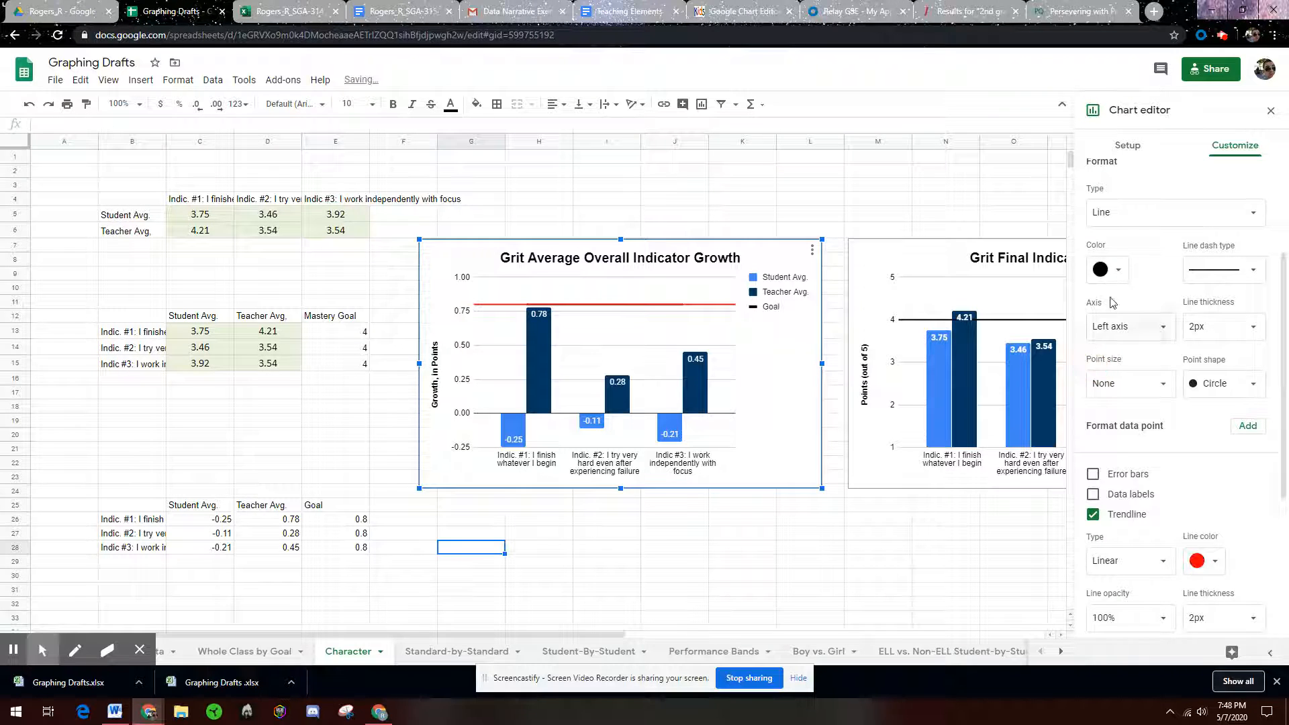
click(1119, 275)
click(1116, 338)
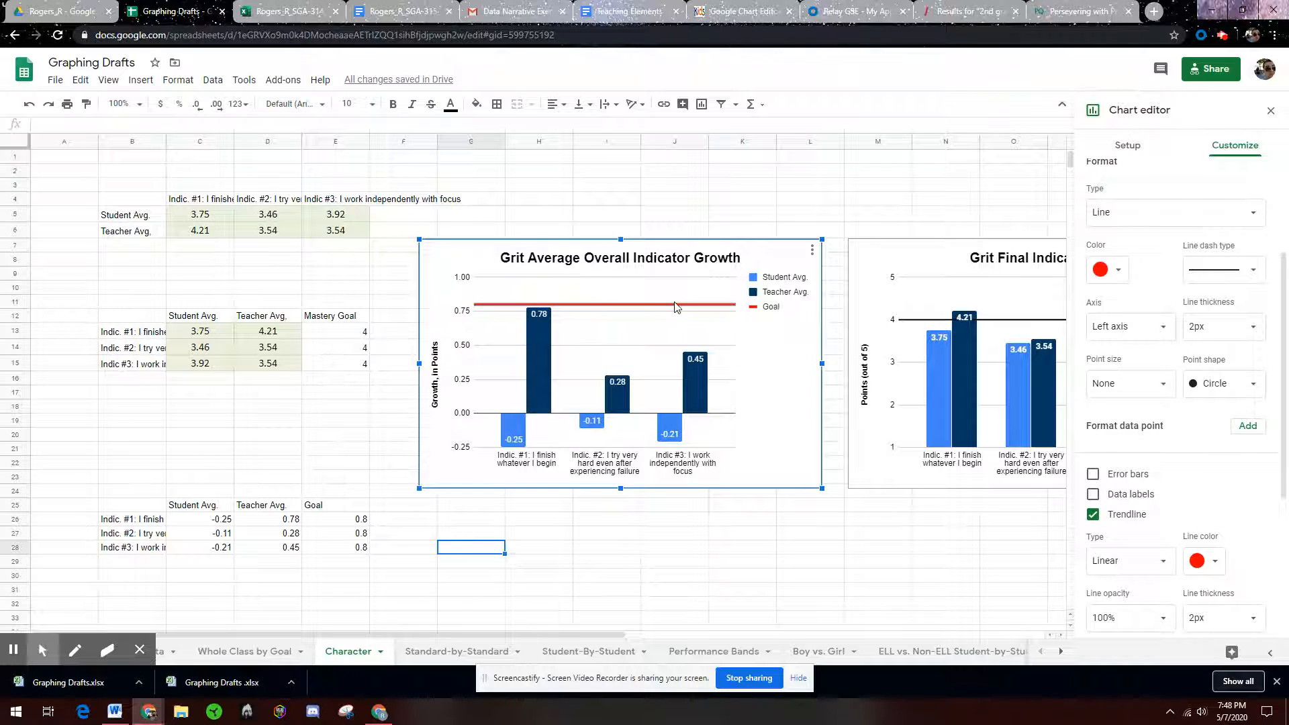
Step: Set the Goal series line thickness to 1px in the Grit Average Overall Indicator Growth chart
click(1229, 327)
click(1227, 352)
Step: Try clearing the Goal heading and values in E25:E28, and undo the deletion
click(353, 550)
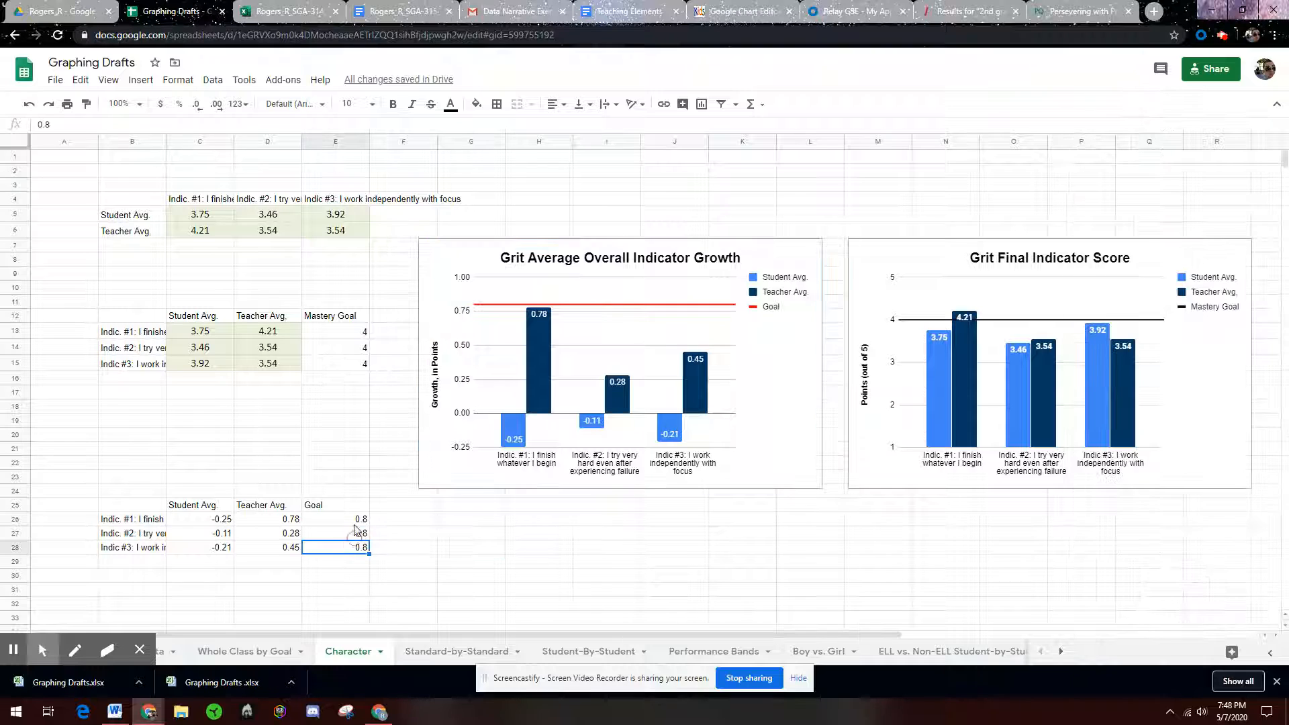
shift+click(358, 508)
key(Delete)
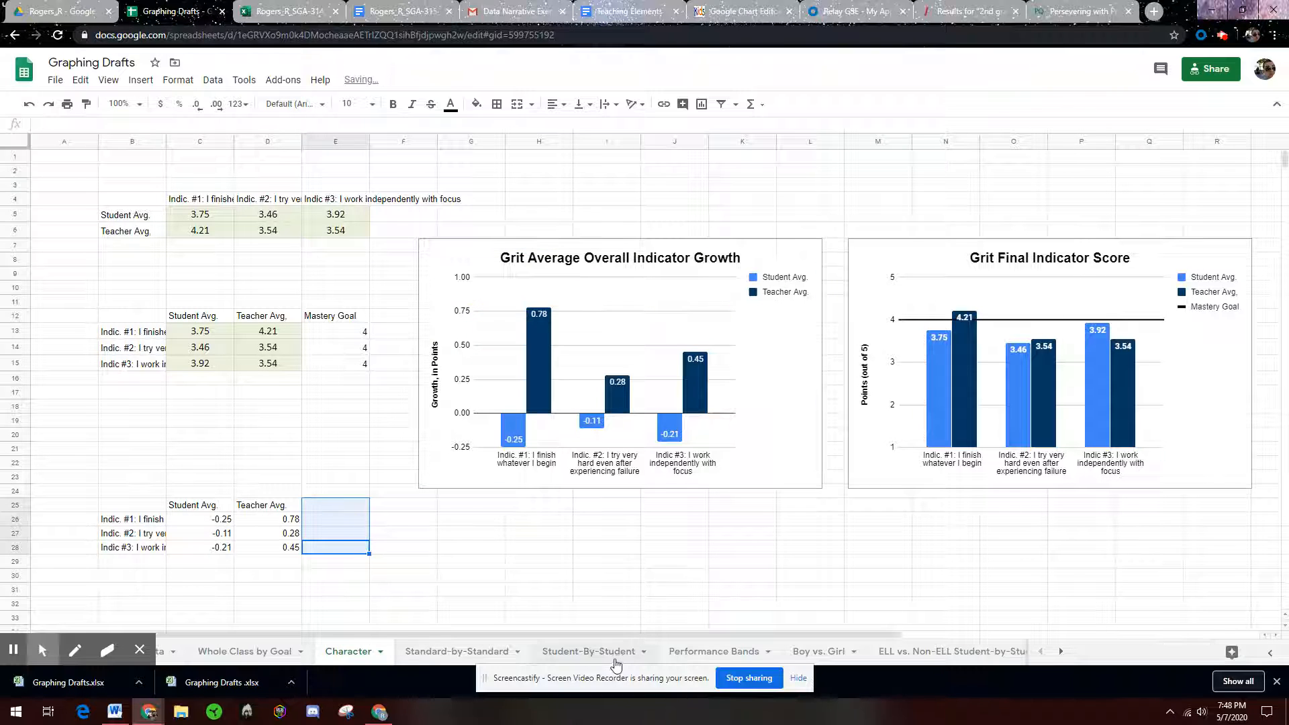
click(788, 454)
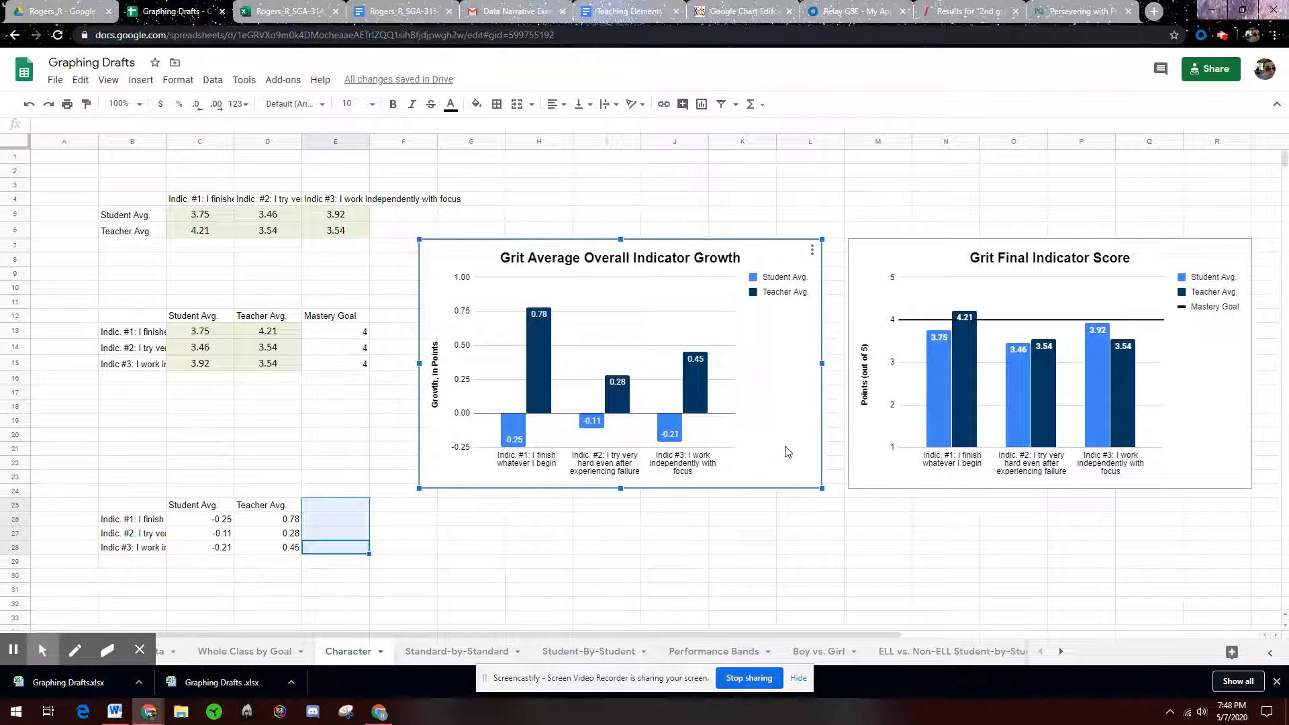
key(ctrl+z)
Step: Set the label of the Goal trendline in the Grit Average Overall Indicator Growth chart to Custom
click(772, 444)
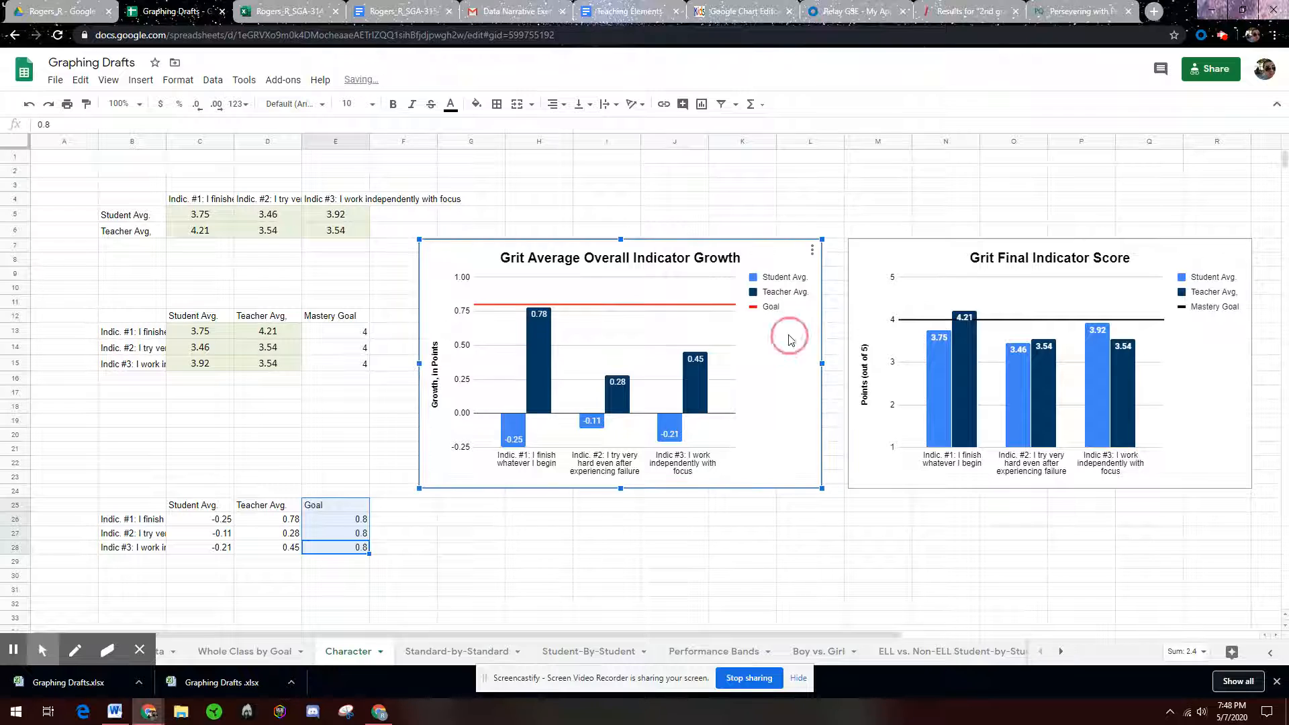
click(813, 250)
click(810, 268)
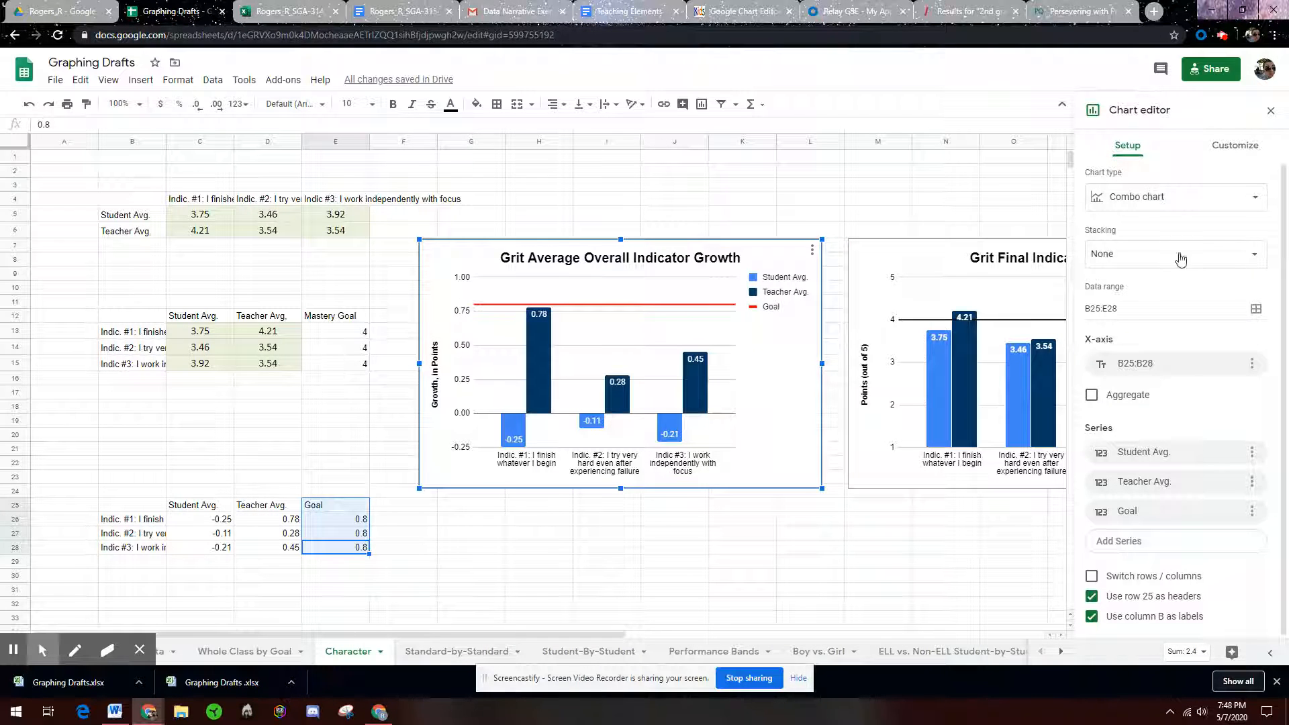
click(1236, 148)
click(1124, 261)
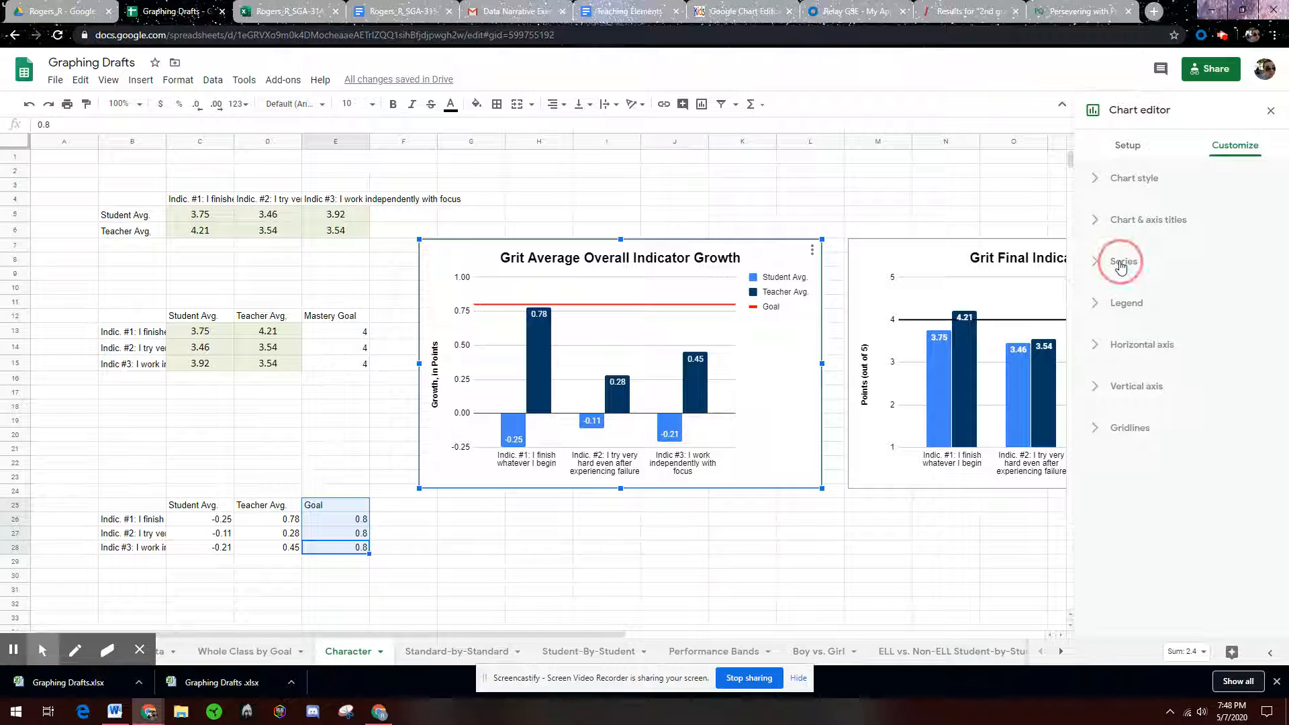
click(1160, 235)
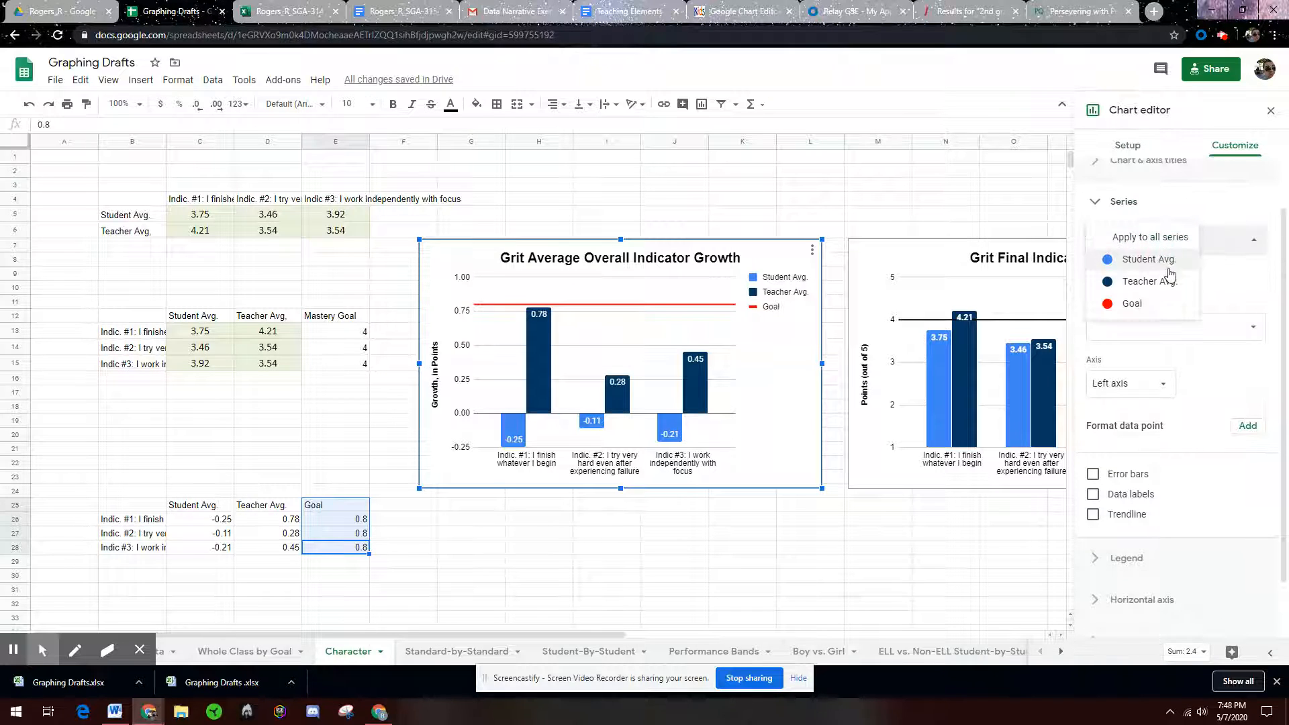
click(1137, 302)
scroll(1186, 343, down, 2)
scroll(1186, 344, down, 2)
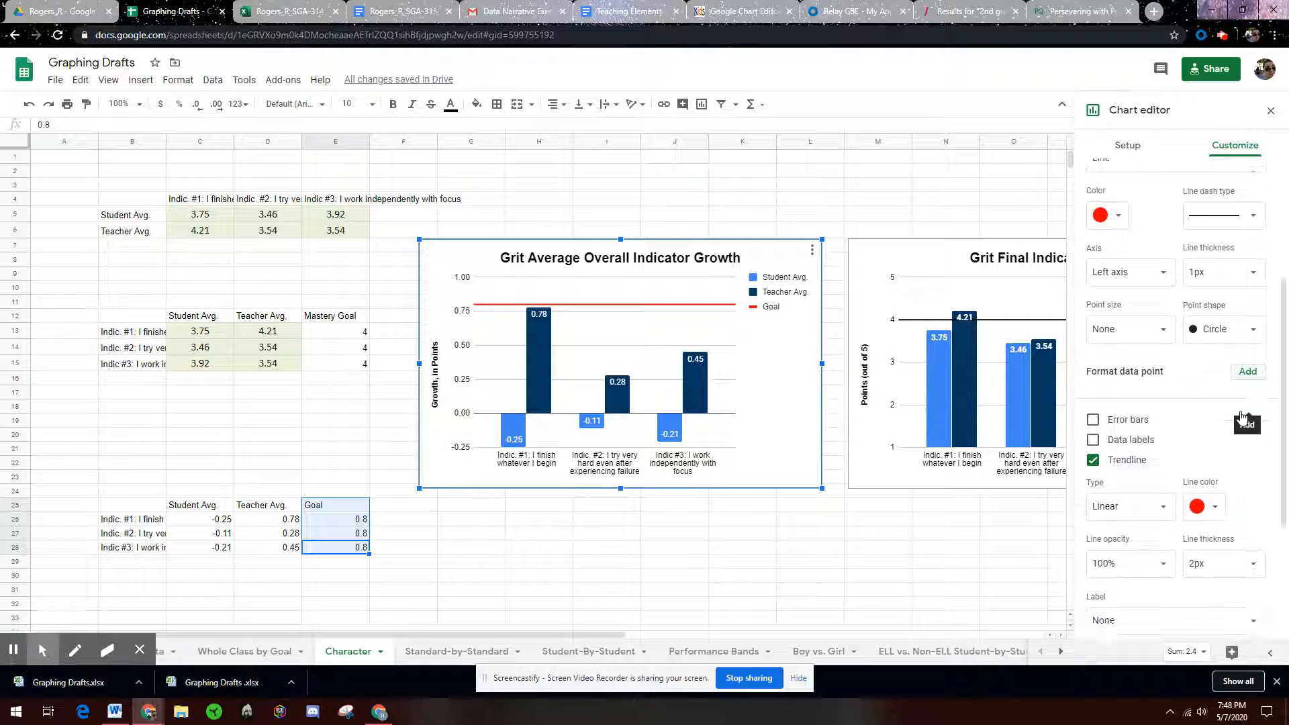
scroll(1163, 532, down, 1)
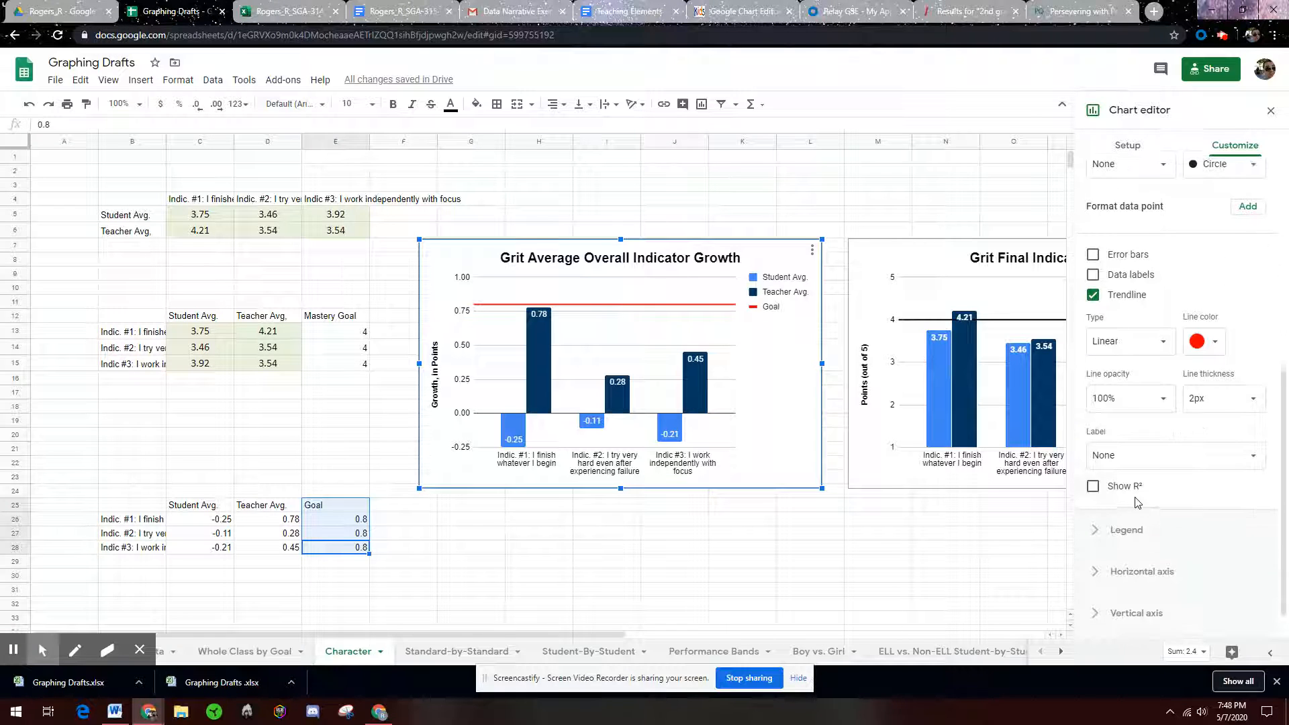
click(1199, 455)
click(1134, 457)
click(1134, 456)
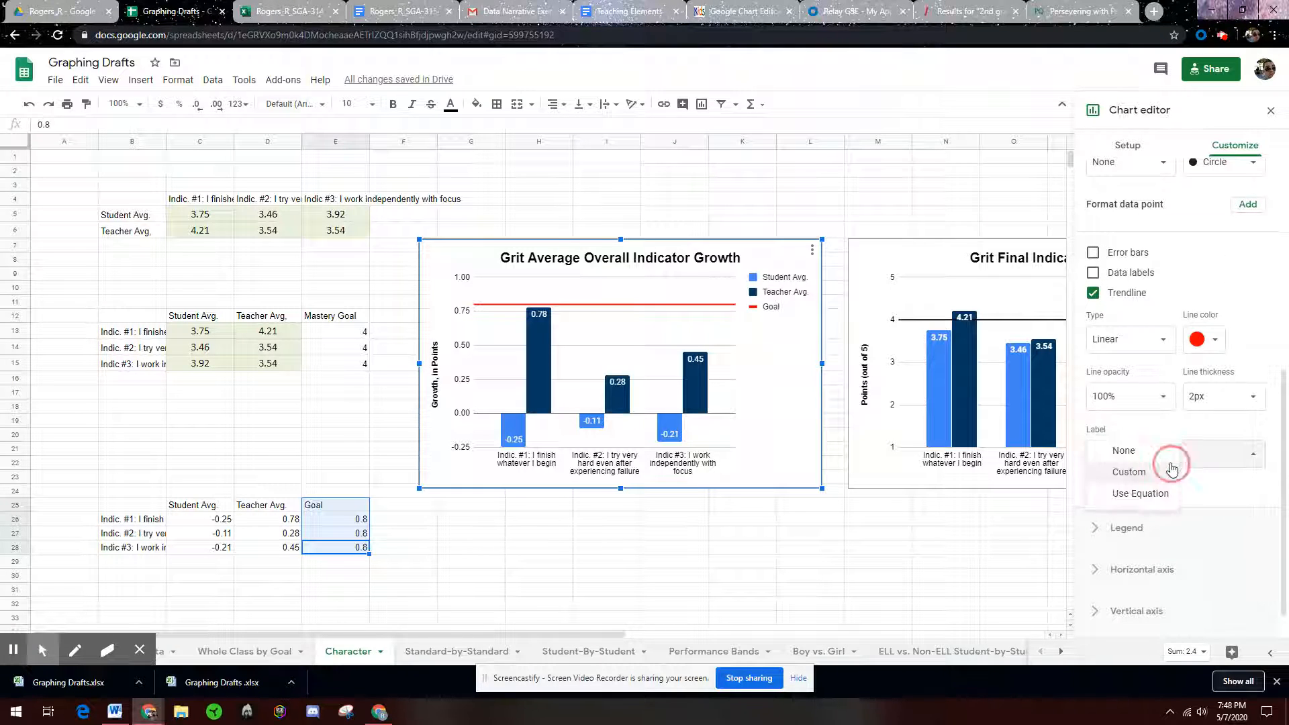
click(1141, 476)
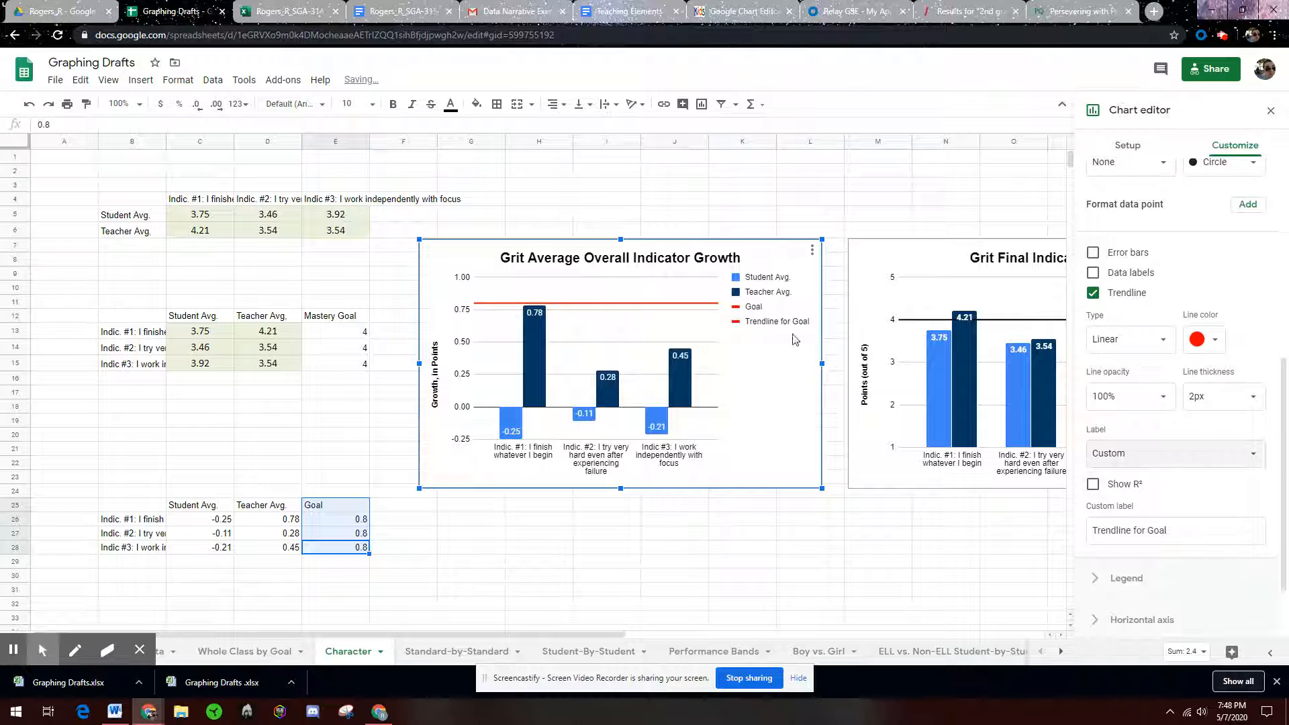
Step: Switch the Goal trendline label to None, try Custom once more, and return it to None
click(1163, 455)
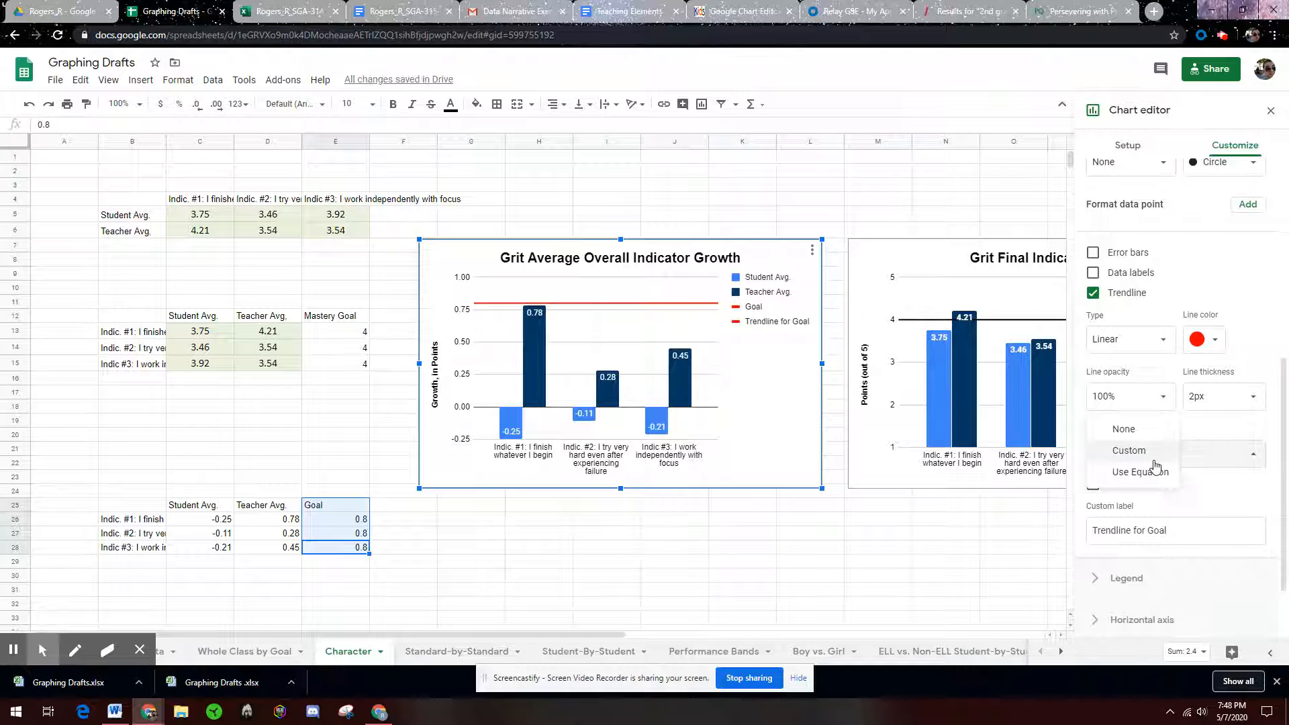
click(1131, 430)
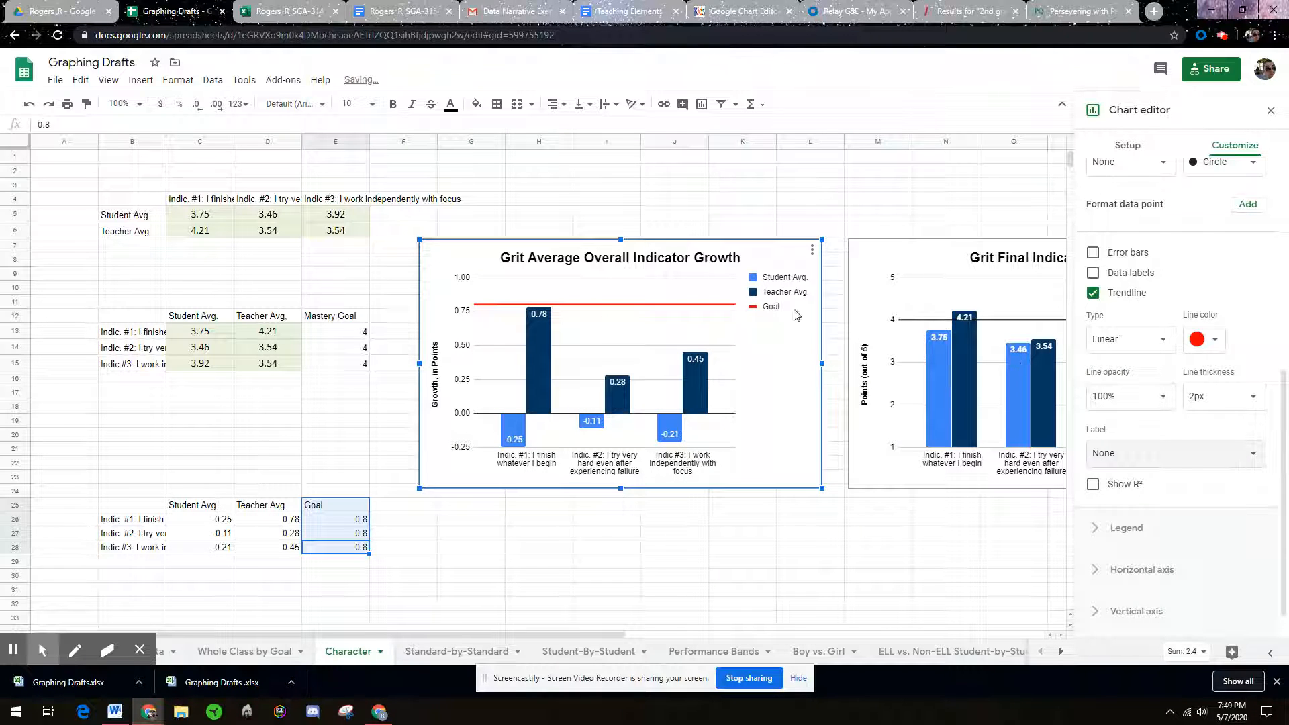
click(1101, 452)
click(1128, 473)
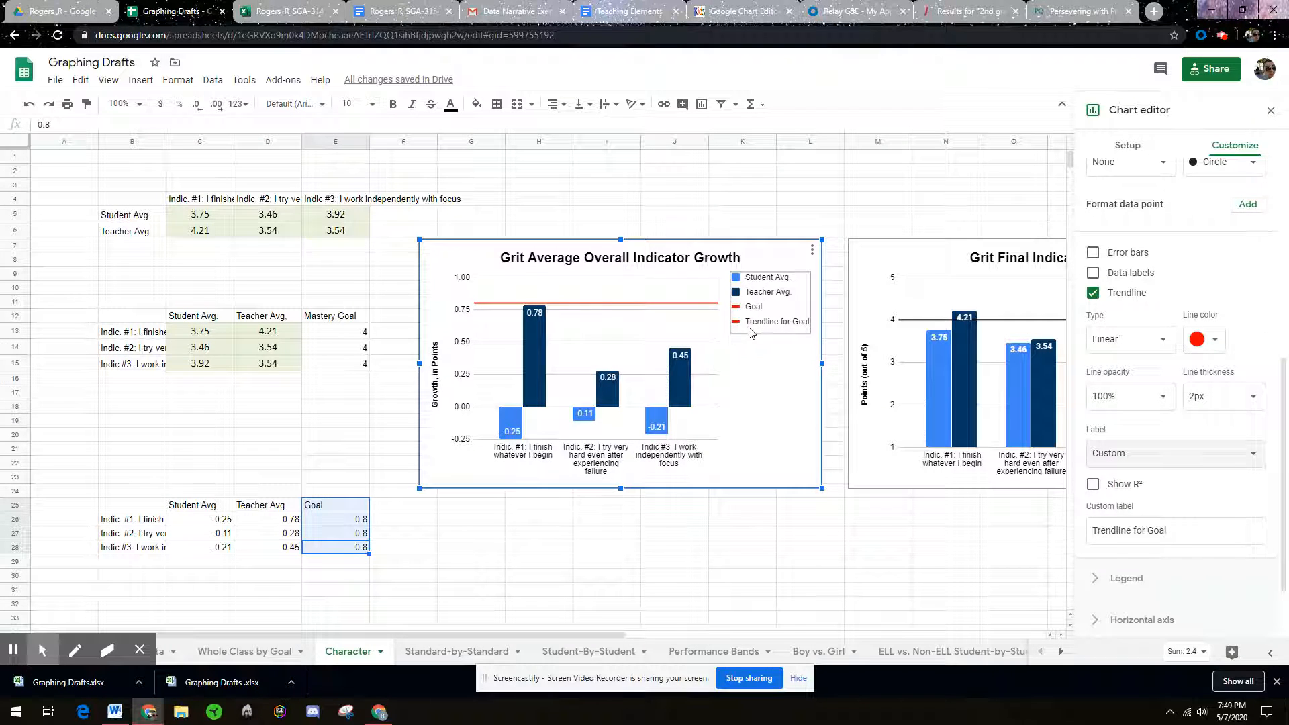
click(1140, 452)
click(1130, 433)
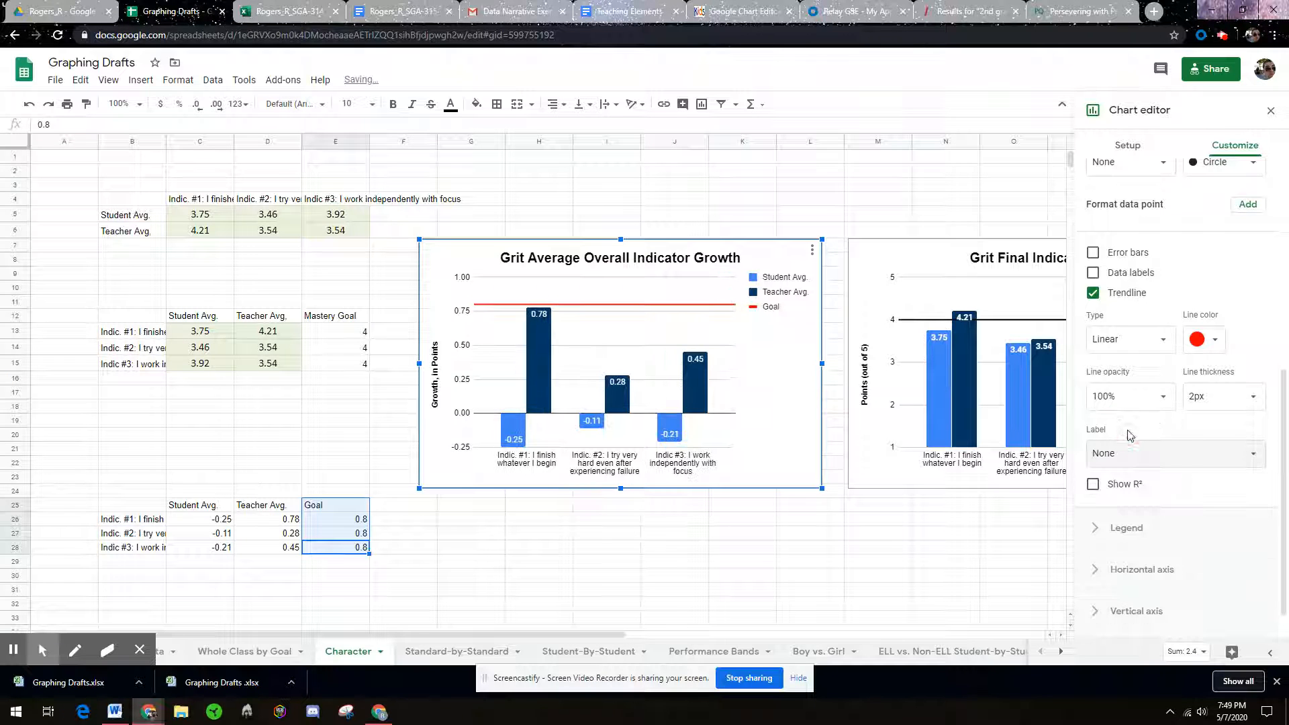
scroll(1181, 403, up, 3)
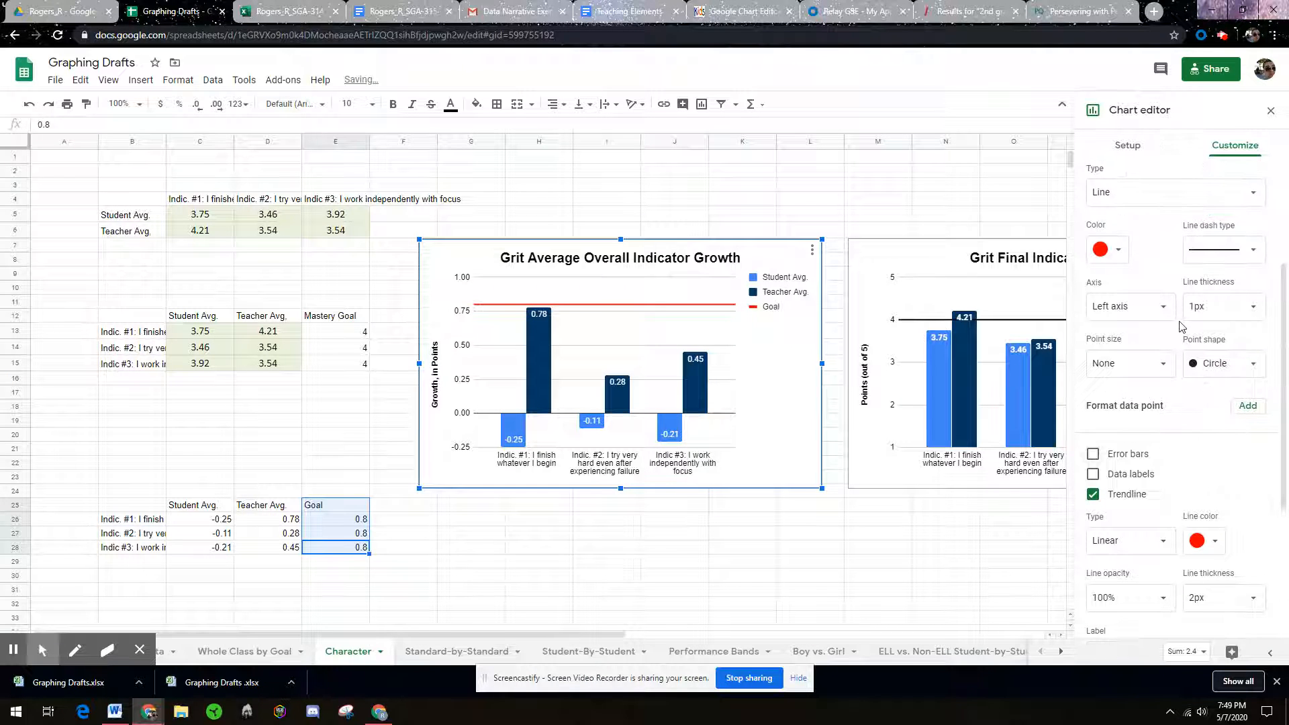
scroll(1181, 327, up, 1)
click(1262, 278)
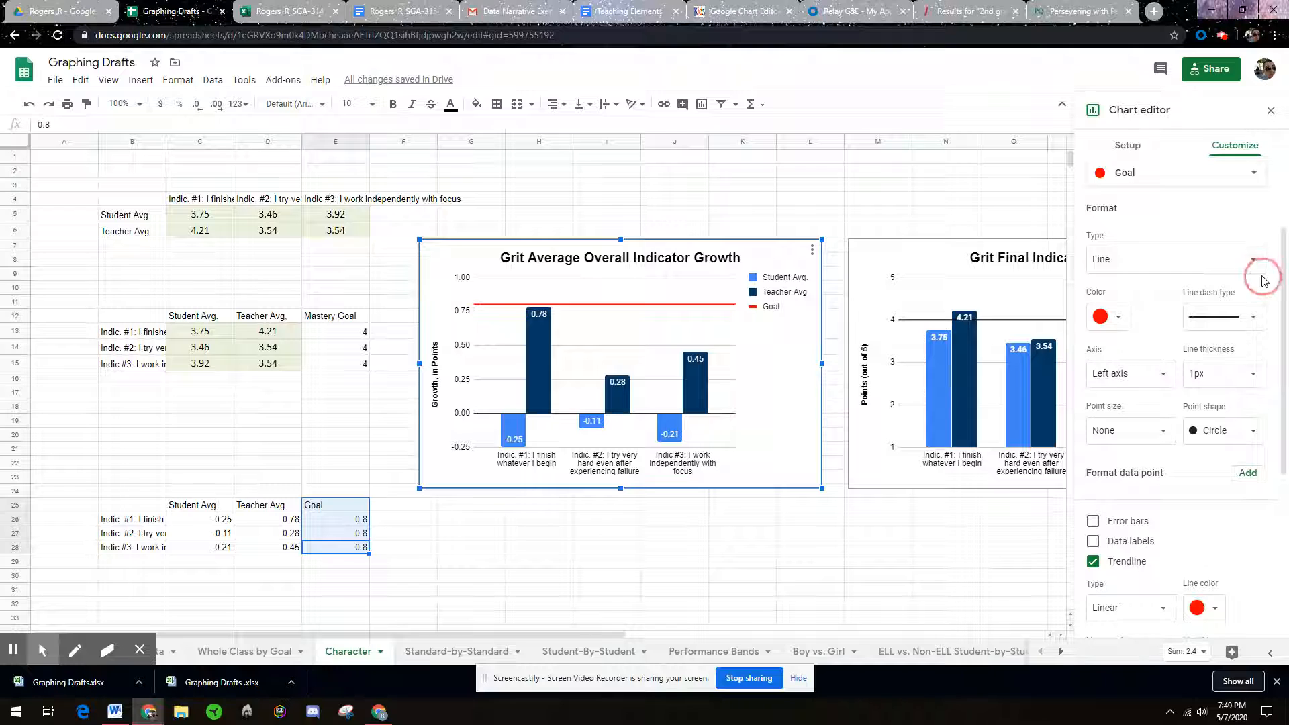
click(1243, 259)
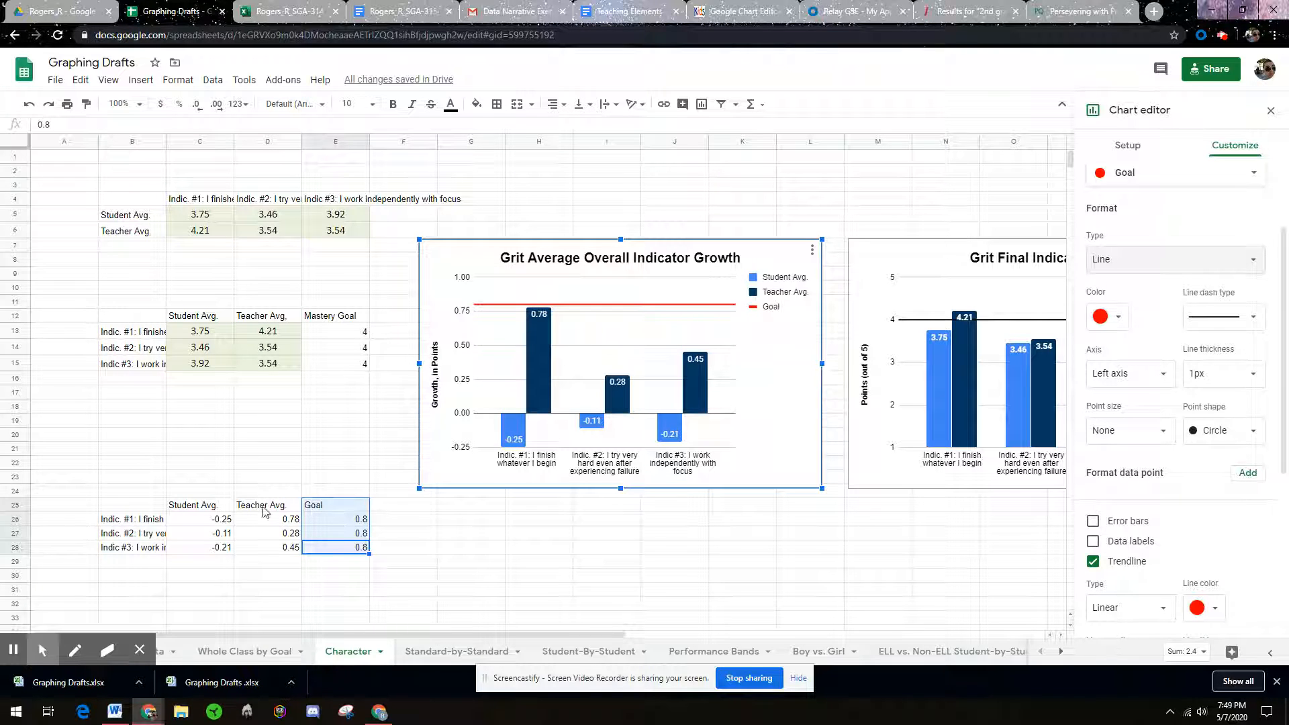
Step: Open the Average Score, Assessment-by-Assessment chart on the Individual Student sheet for editing
click(1060, 651)
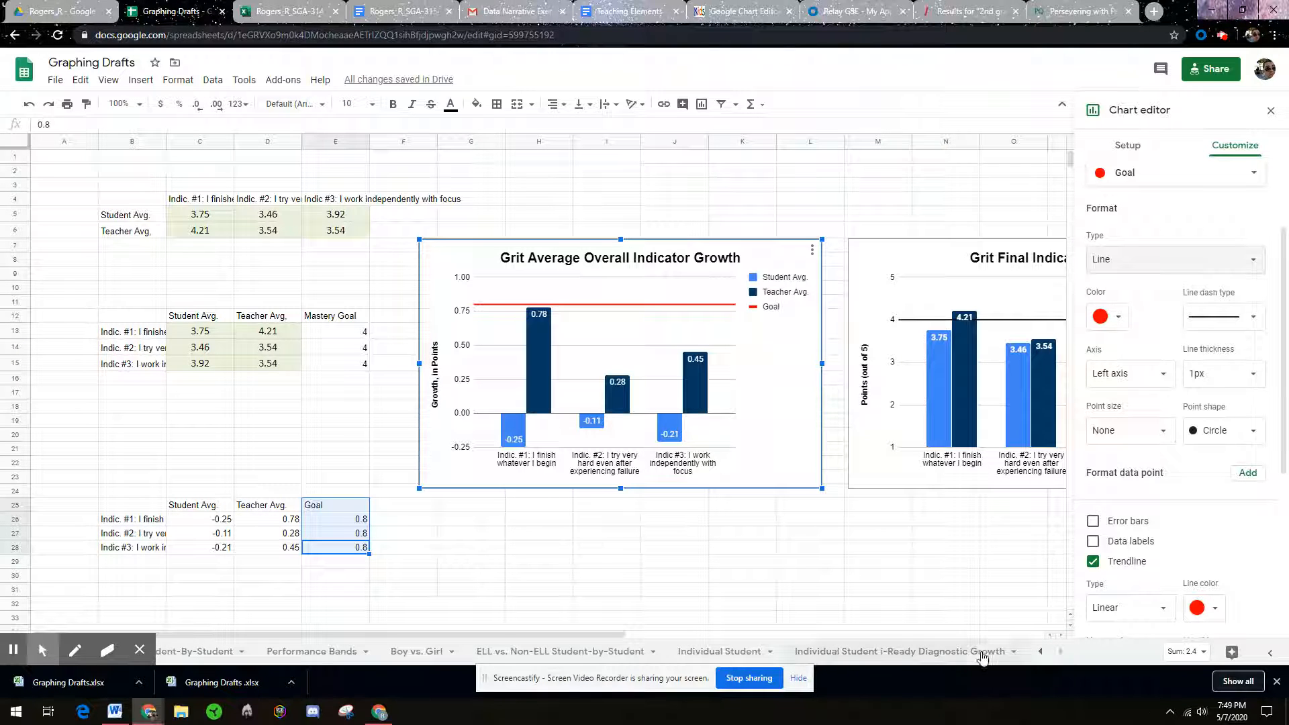
click(725, 653)
click(794, 339)
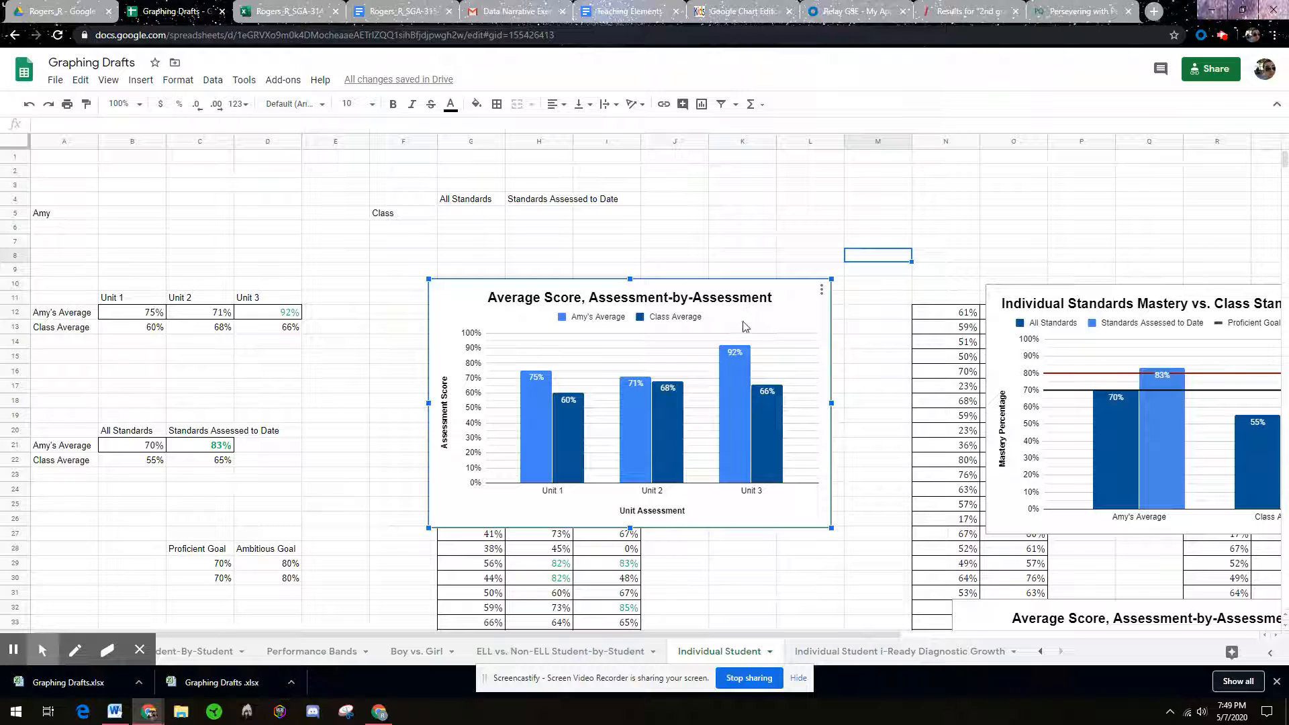
click(821, 290)
click(801, 306)
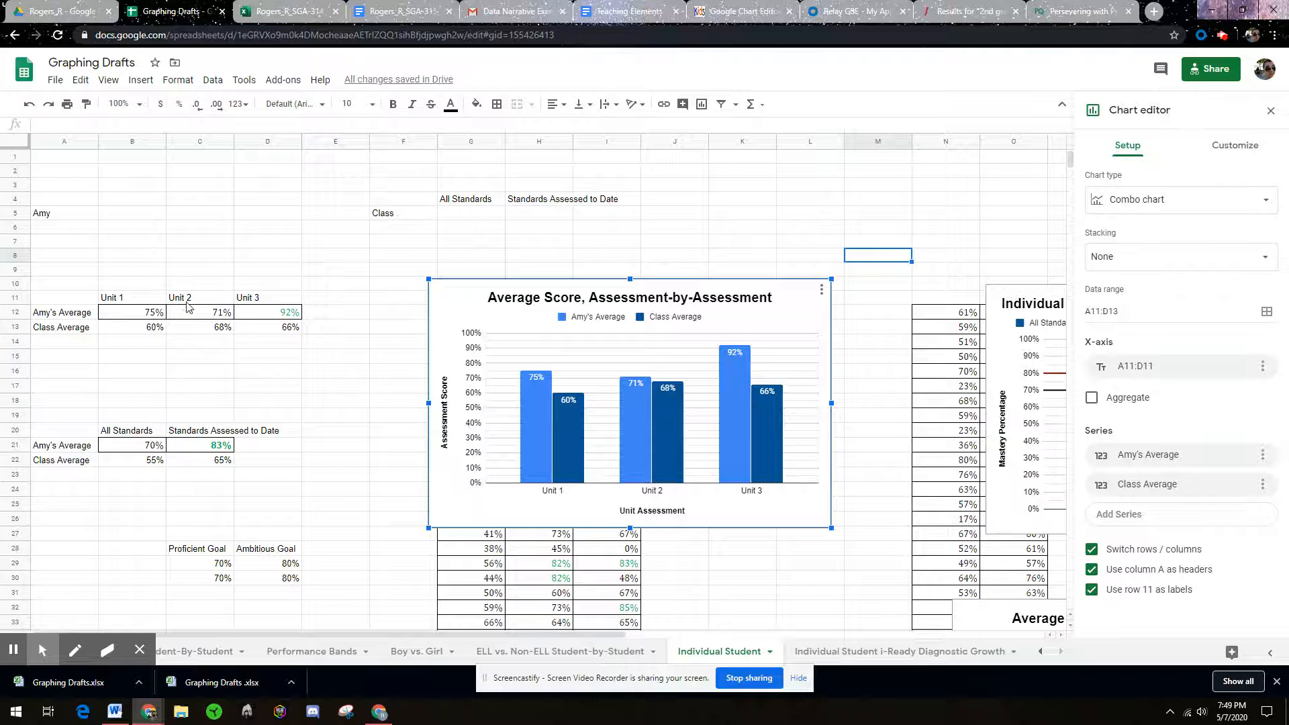
Step: Extend the data range of the Average Score, Assessment-by-Assessment chart to A11:E13
click(324, 303)
click(802, 315)
click(821, 290)
click(851, 313)
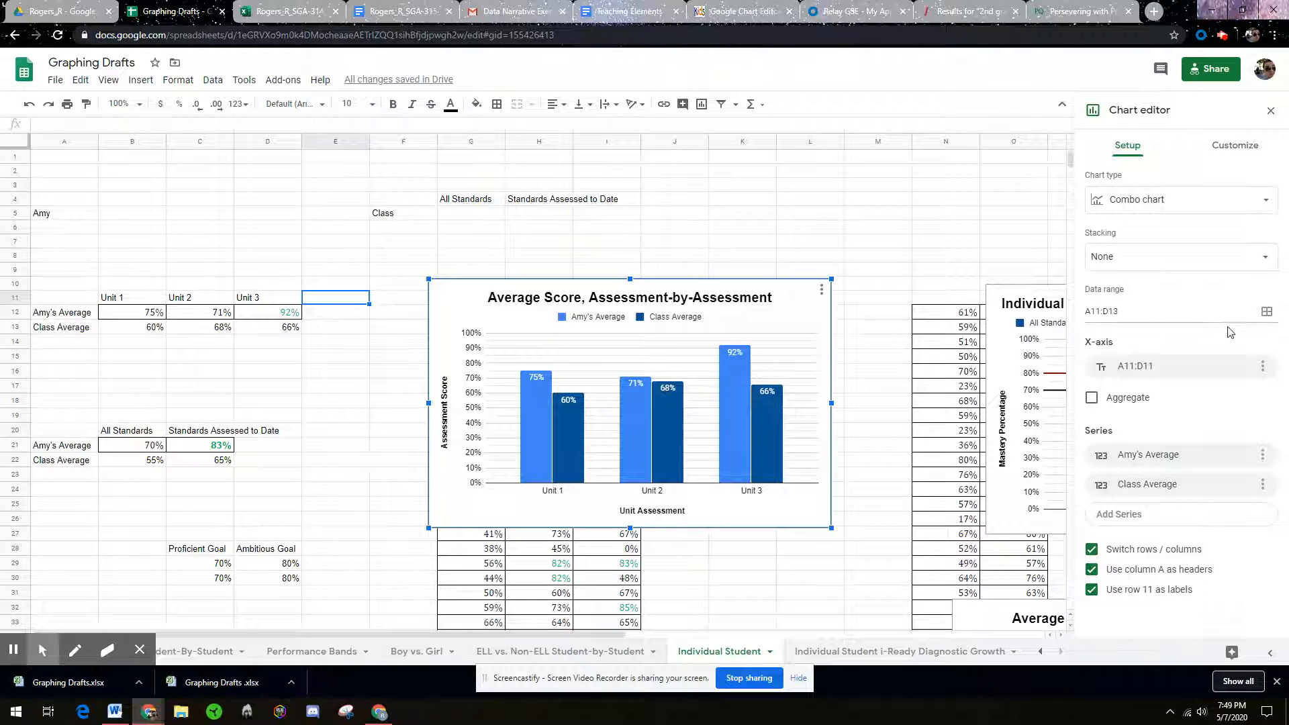
click(1267, 311)
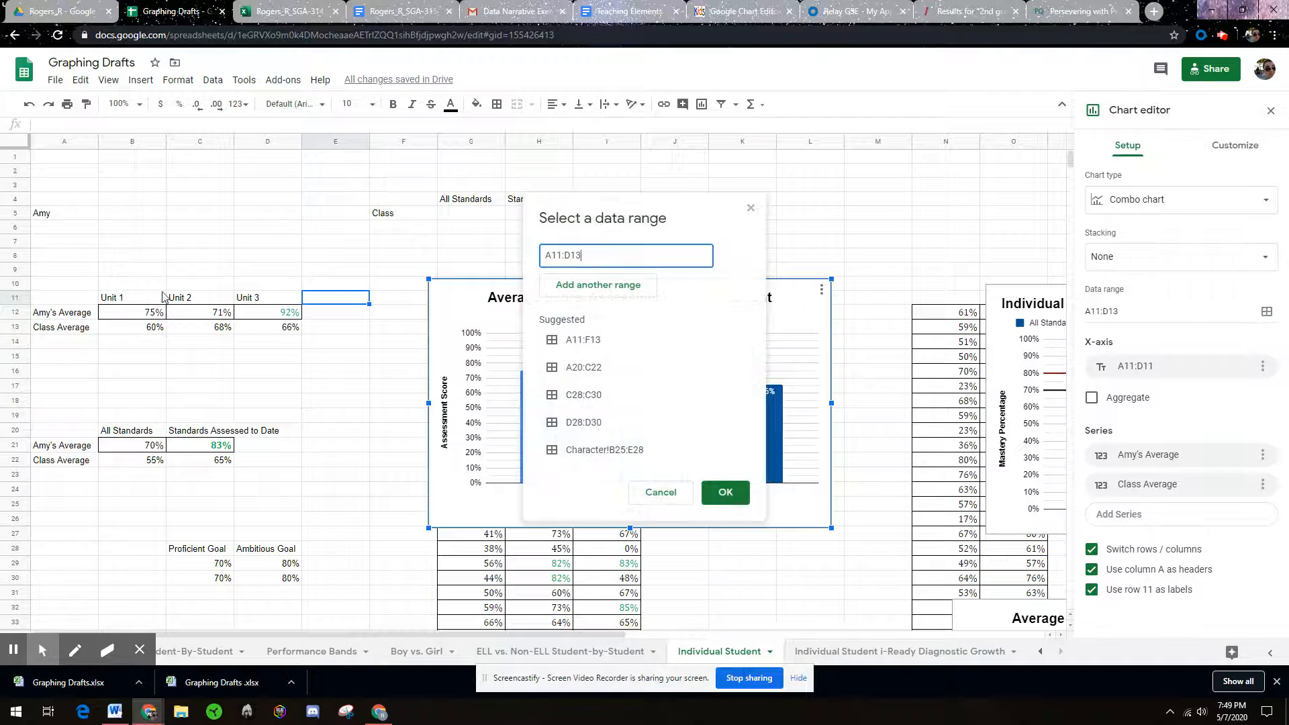
click(56, 300)
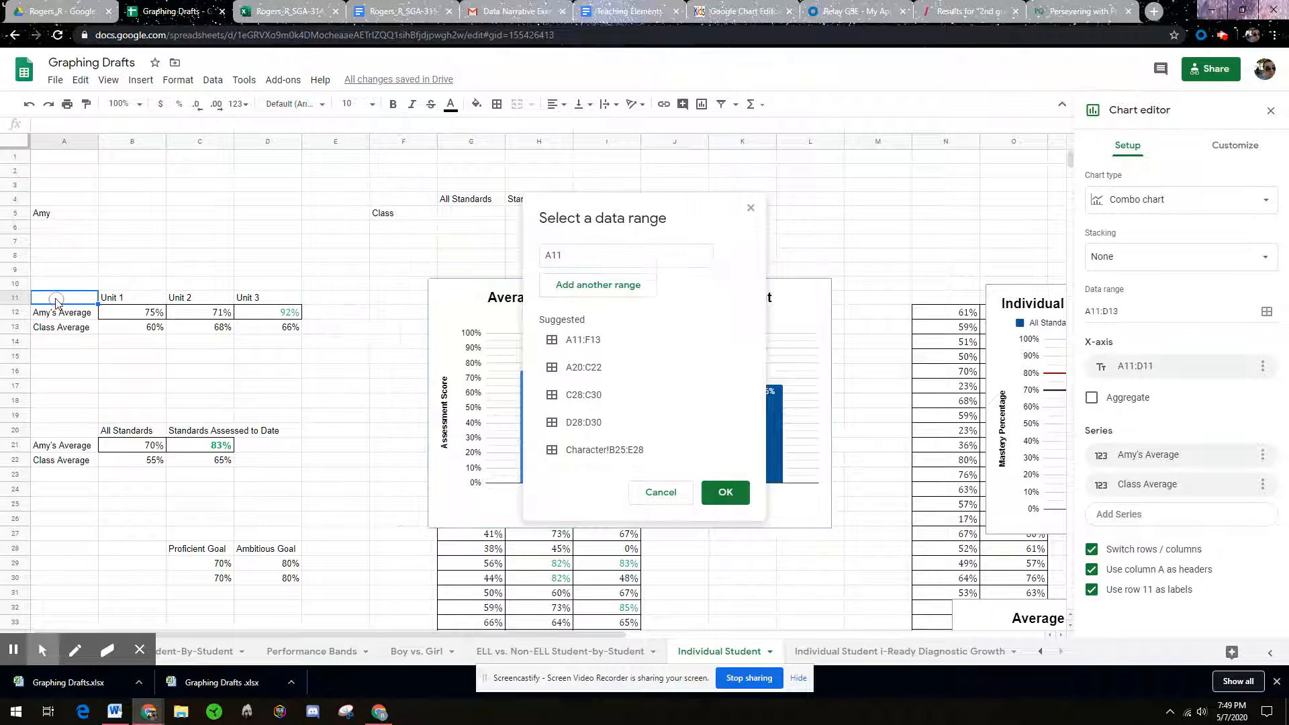
shift+click(343, 331)
click(725, 491)
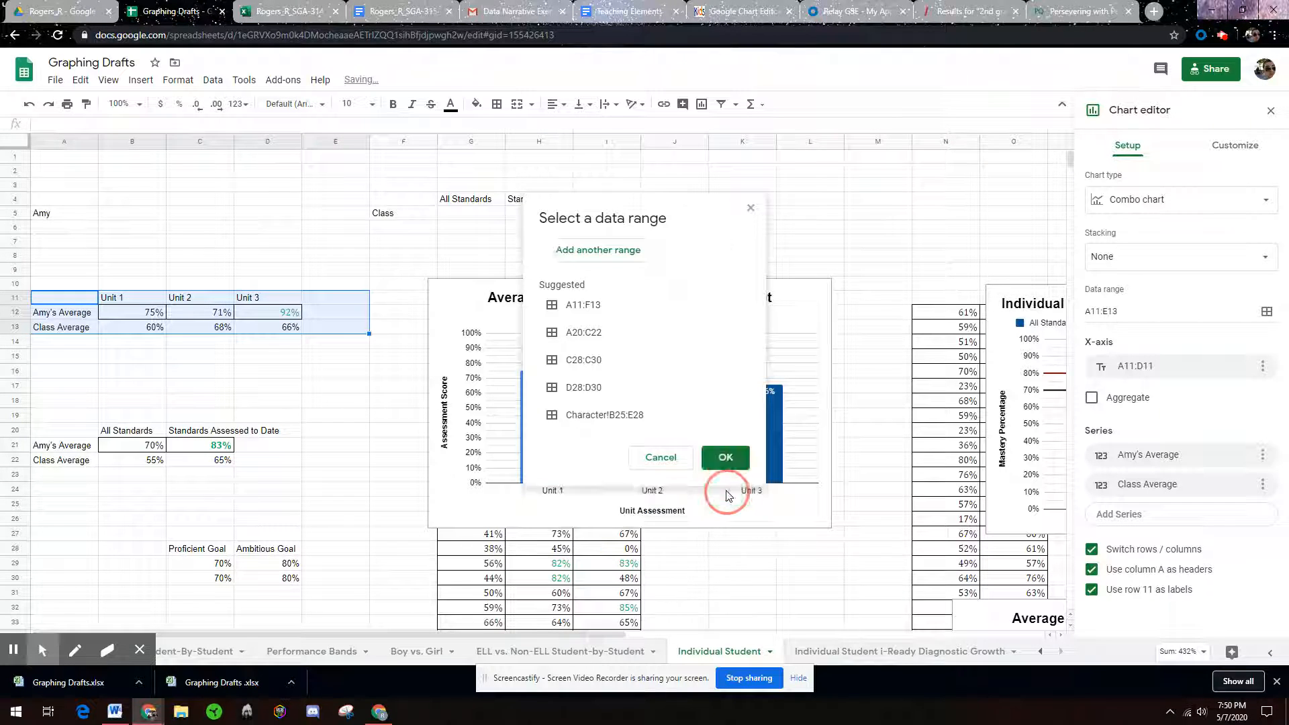
Step: Add a Goal column beside Unit 3, with the heading in E11 and 80% in E12 and E13
click(336, 297)
text(Goal)
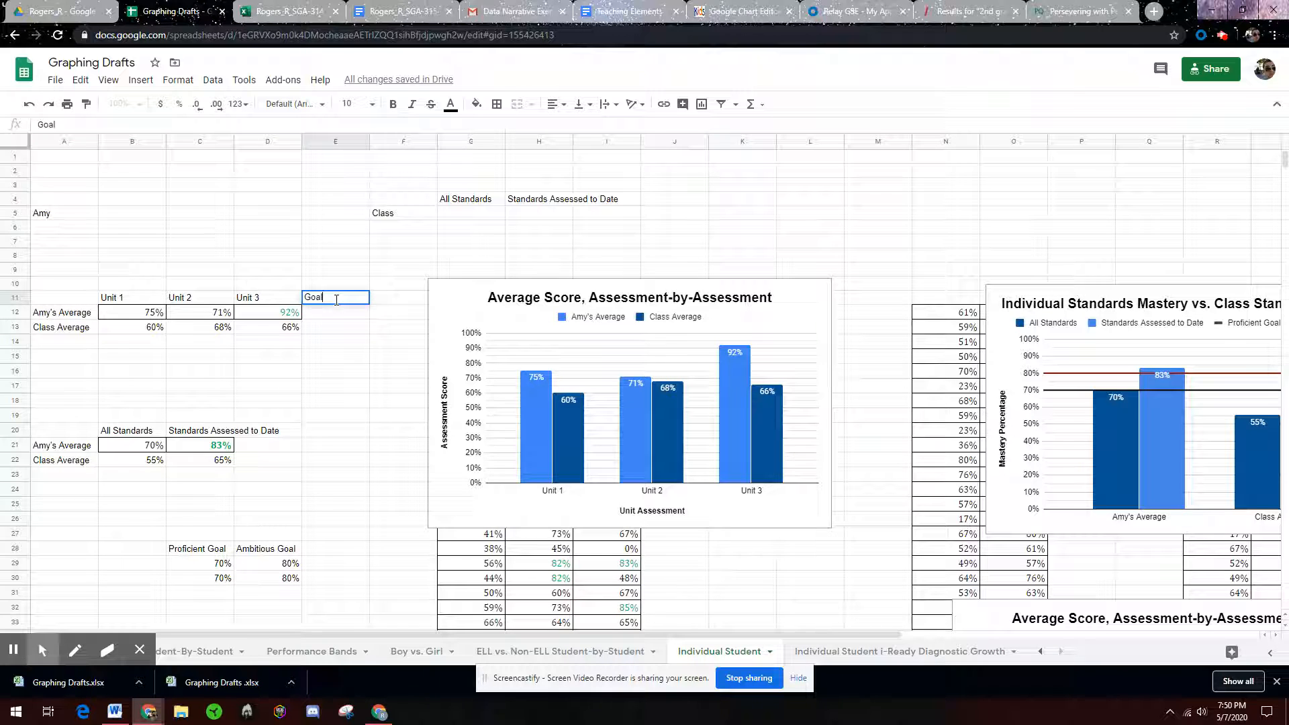
key(Return)
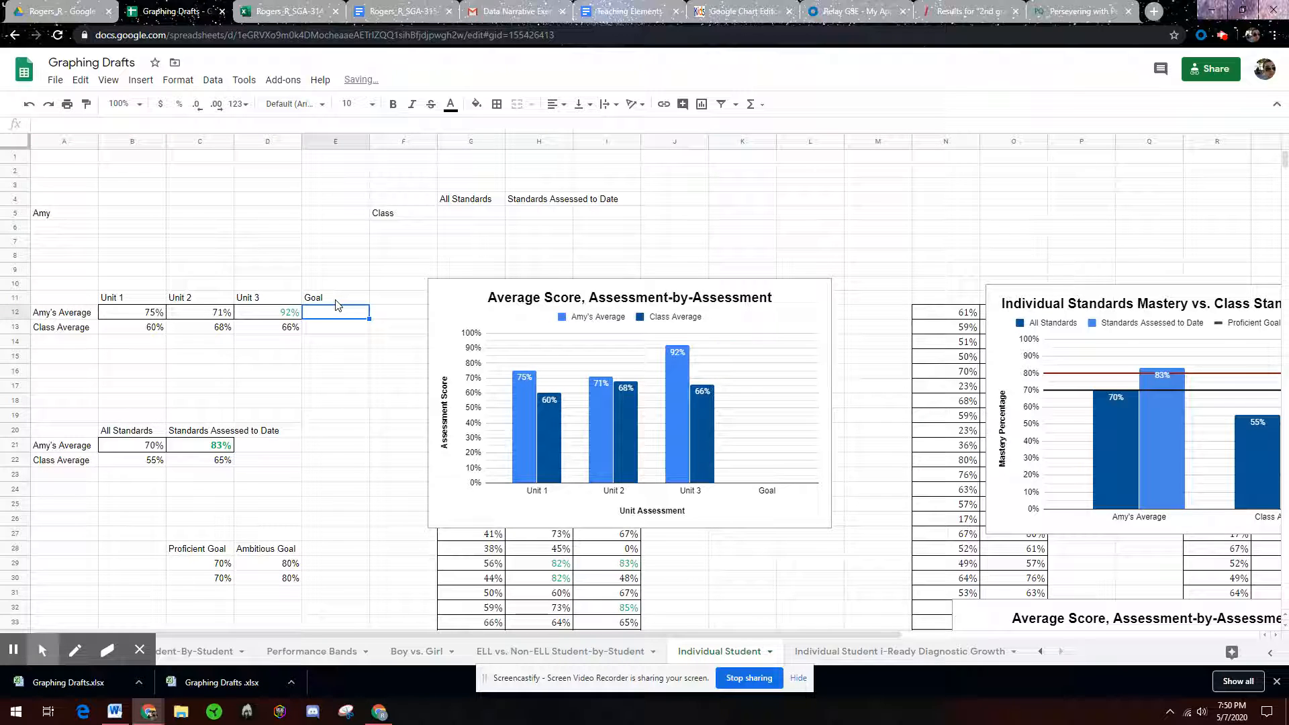
text(80)
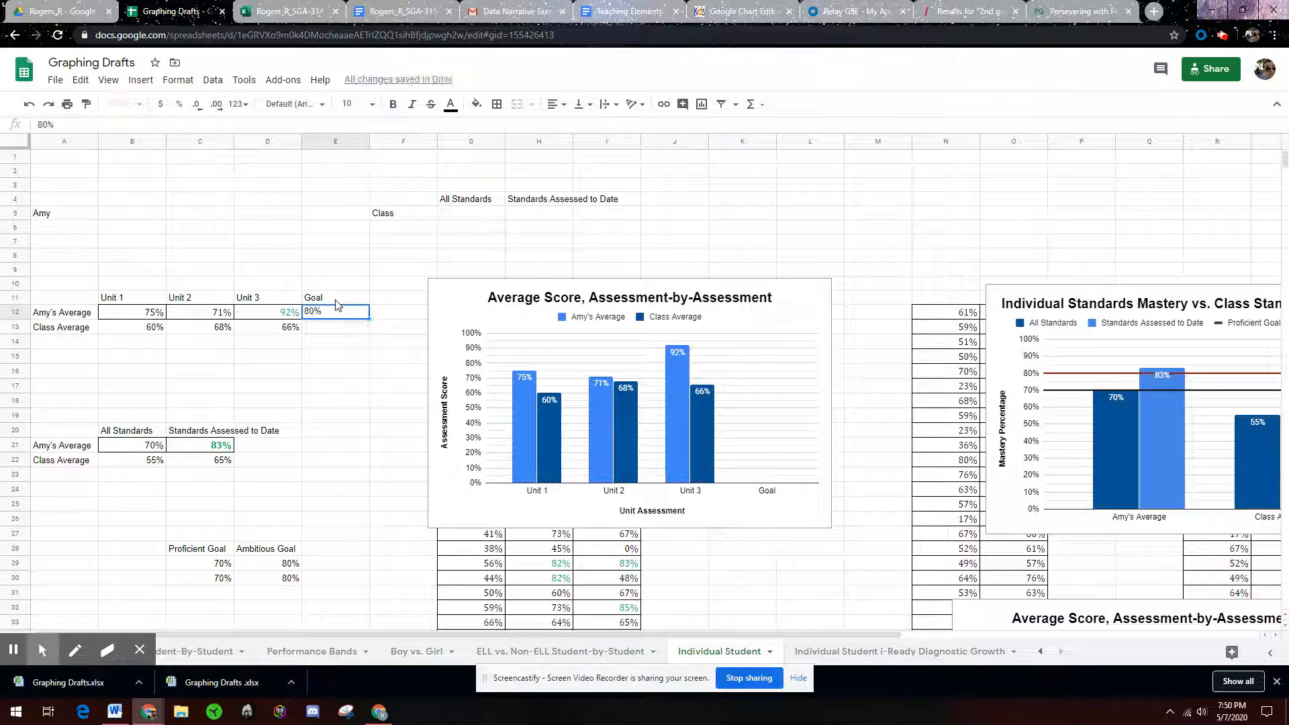
key(Return)
text(80)
key(Left)
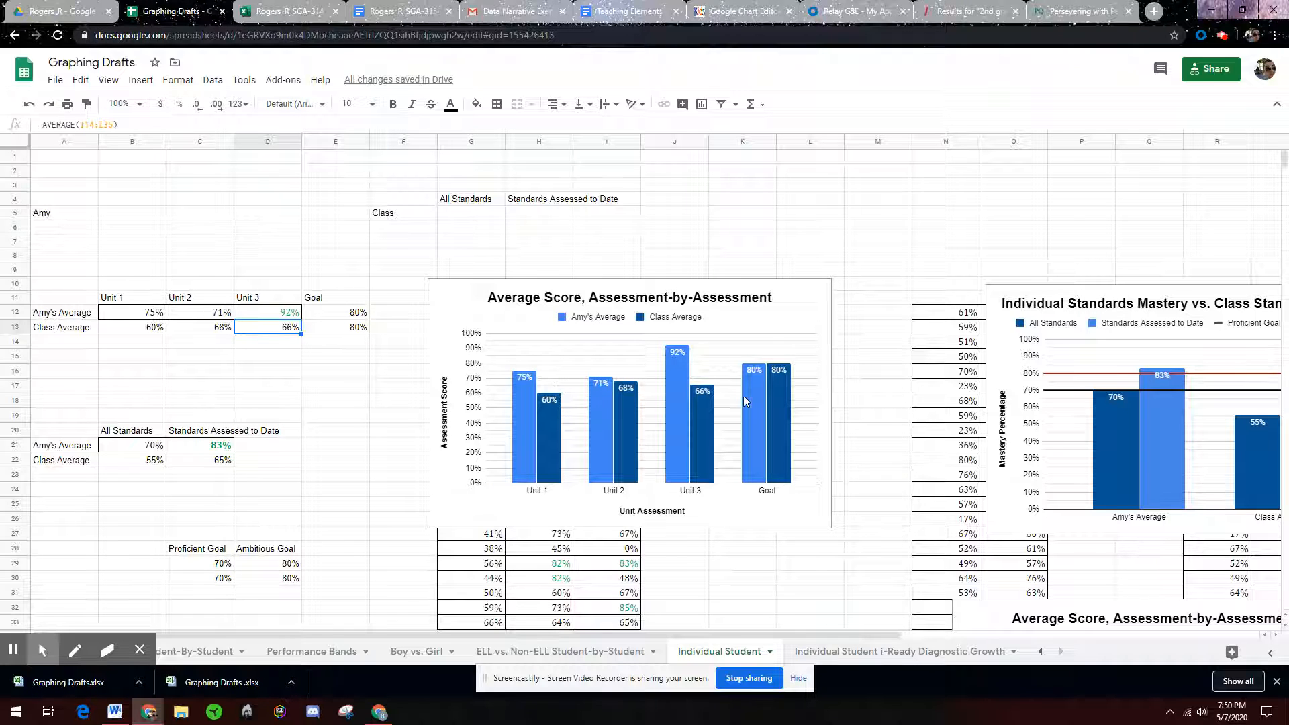
Step: Examine the Average Score chart's series settings for the student's average and the Class Average, checking for a Goal series
click(811, 373)
click(822, 296)
click(792, 313)
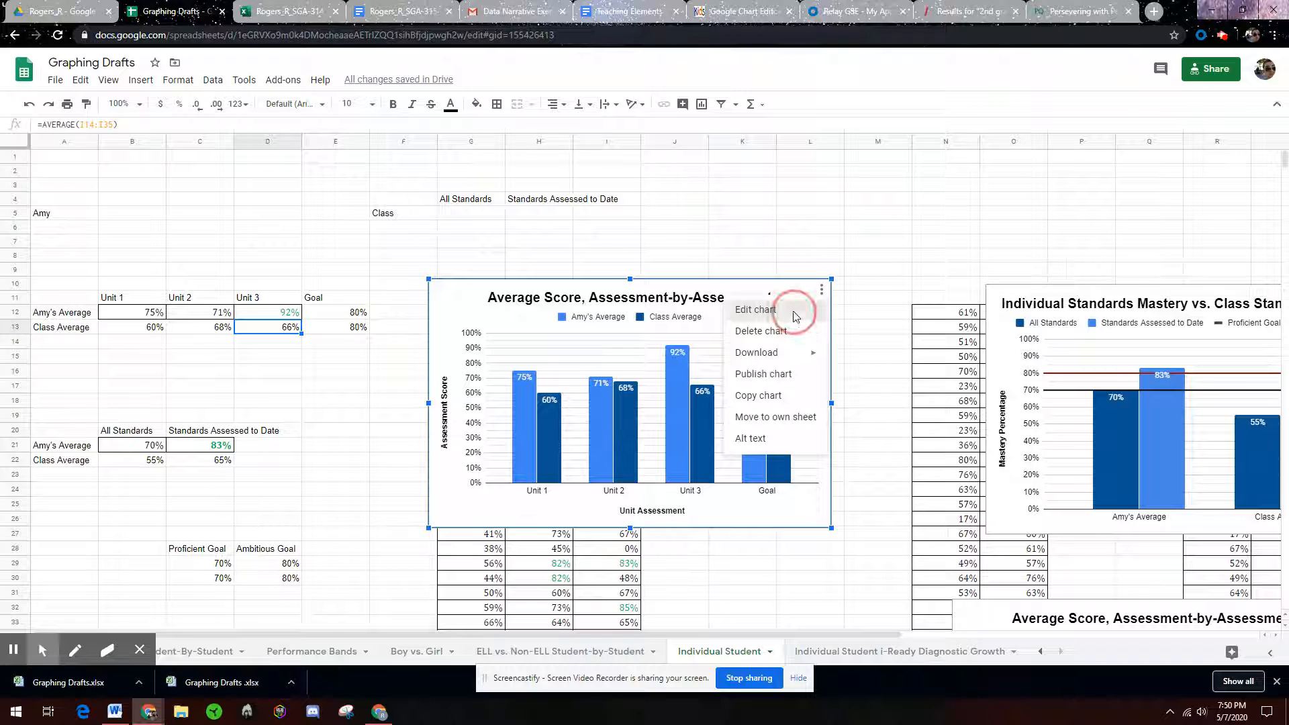
click(1232, 147)
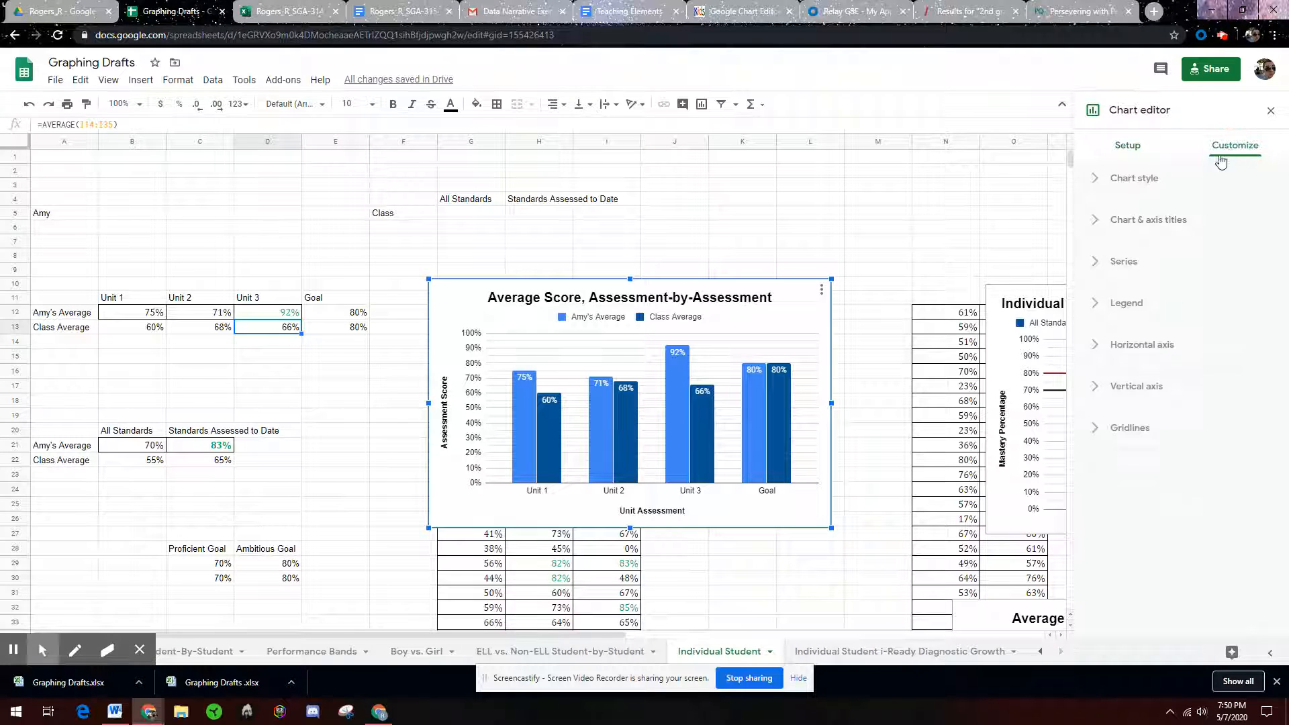
click(1126, 263)
click(1159, 298)
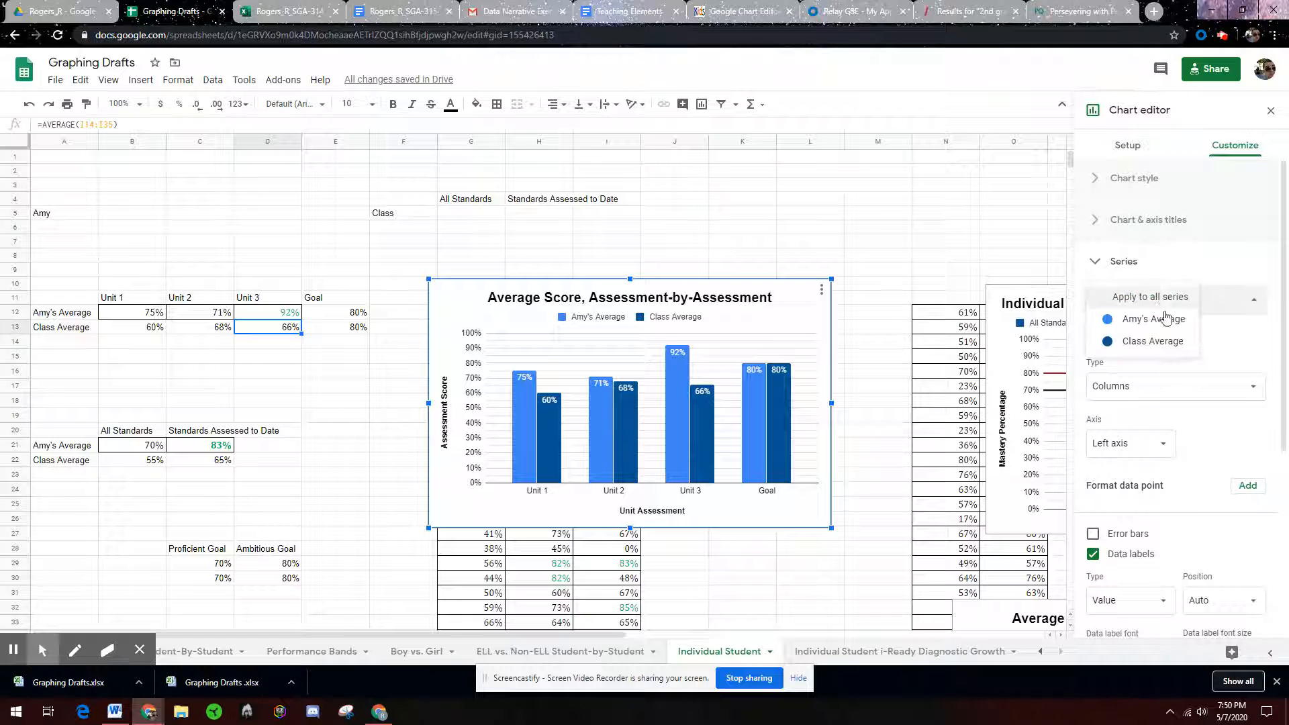
click(1155, 320)
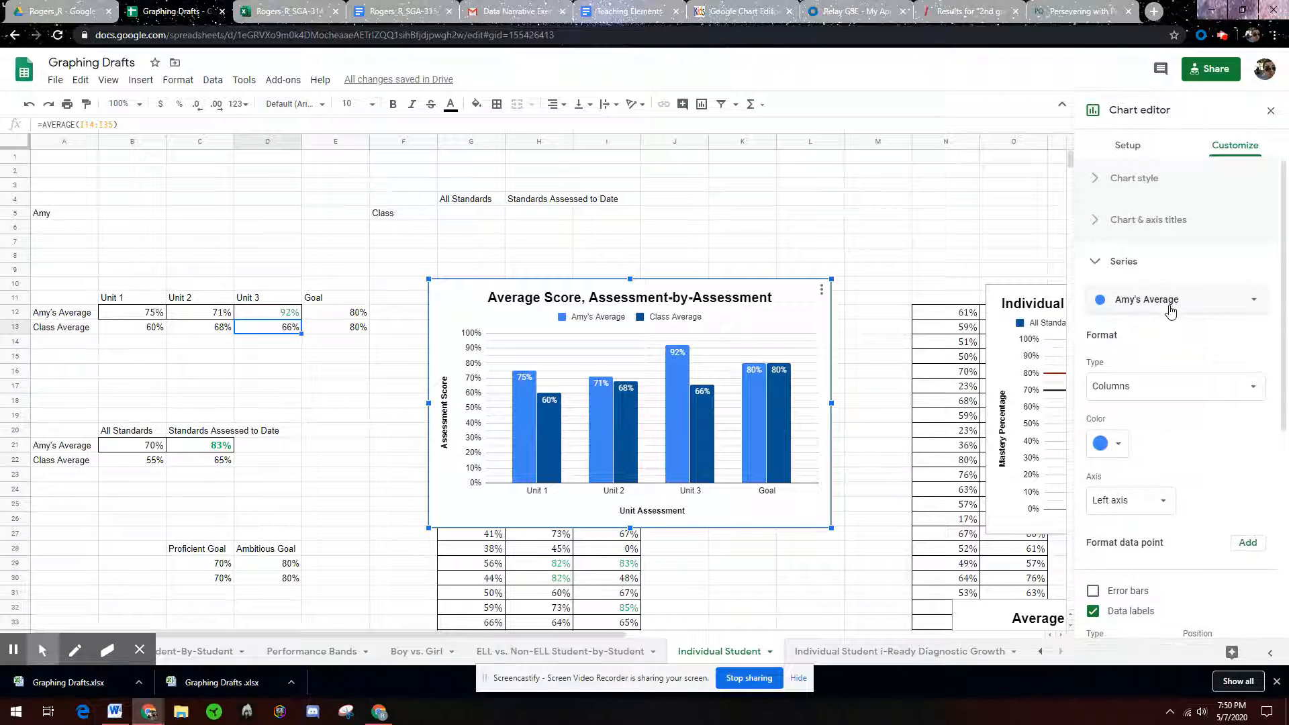
click(1168, 310)
click(1154, 320)
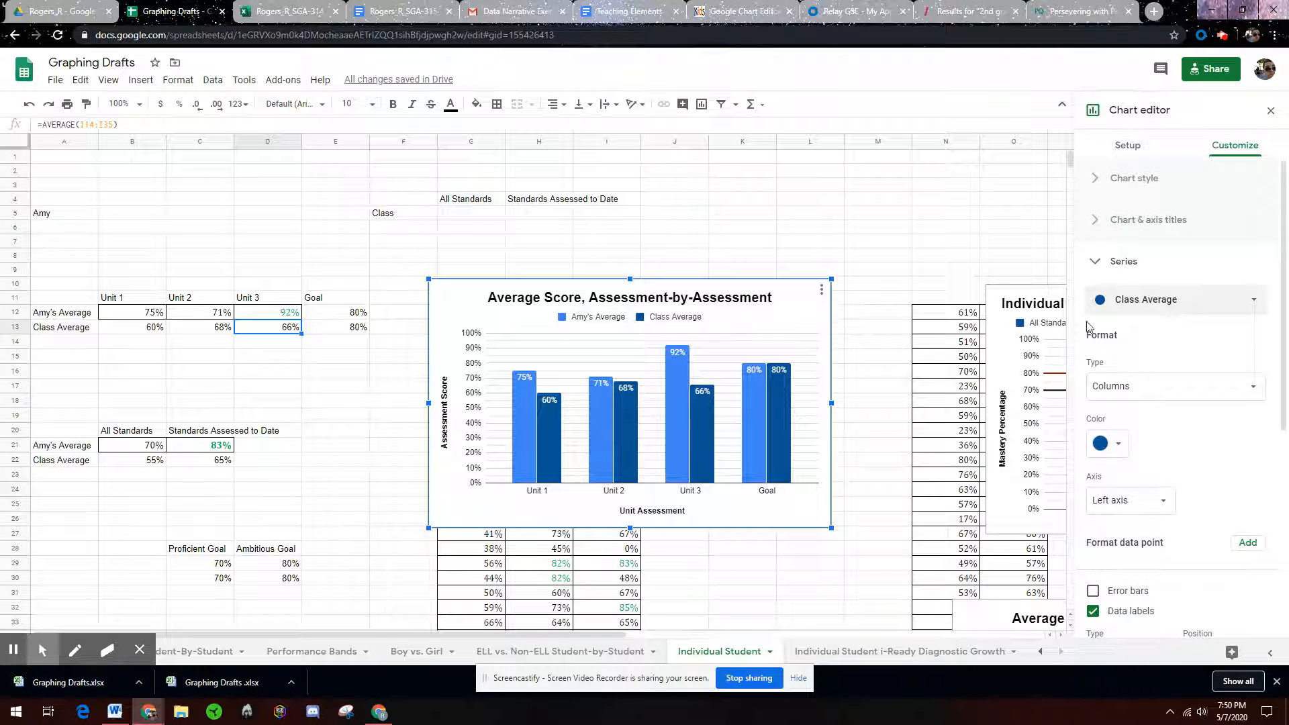
click(1168, 312)
click(1153, 275)
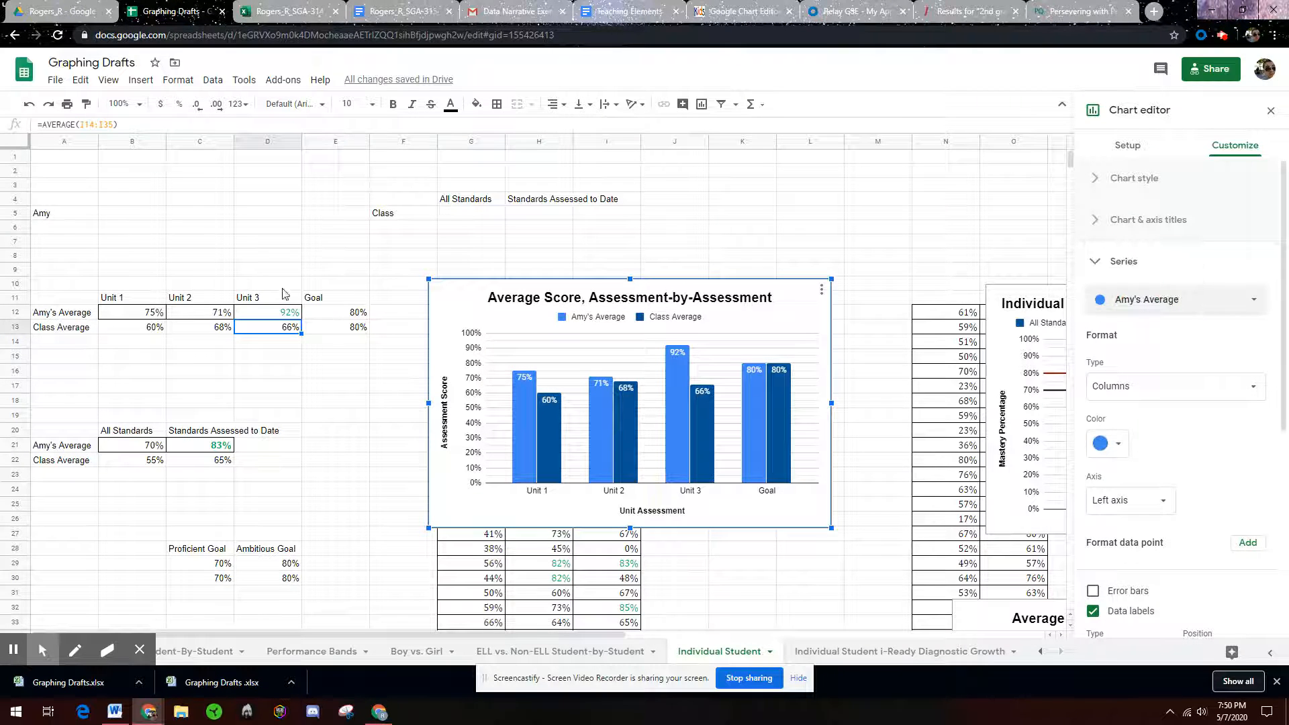
Step: Clear the Goal column in E11:E13 beside Unit 3
drag(348, 300, 369, 320)
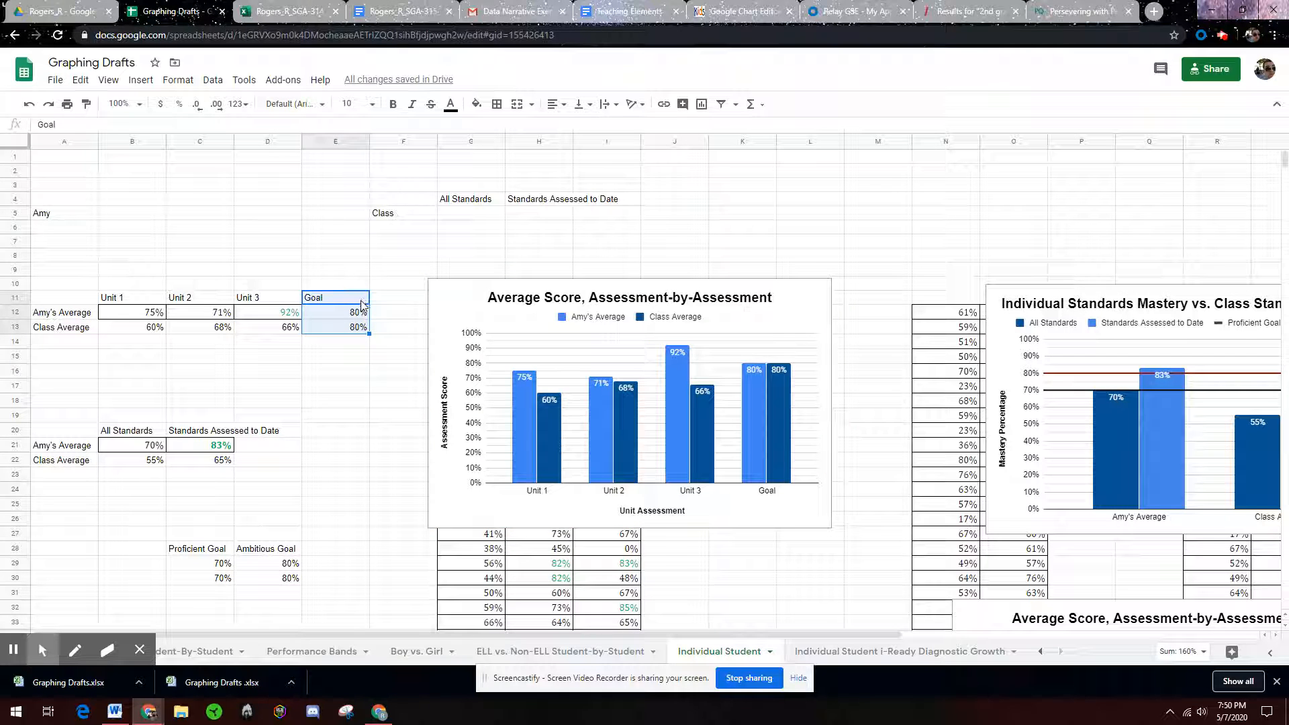
key(Delete)
click(348, 360)
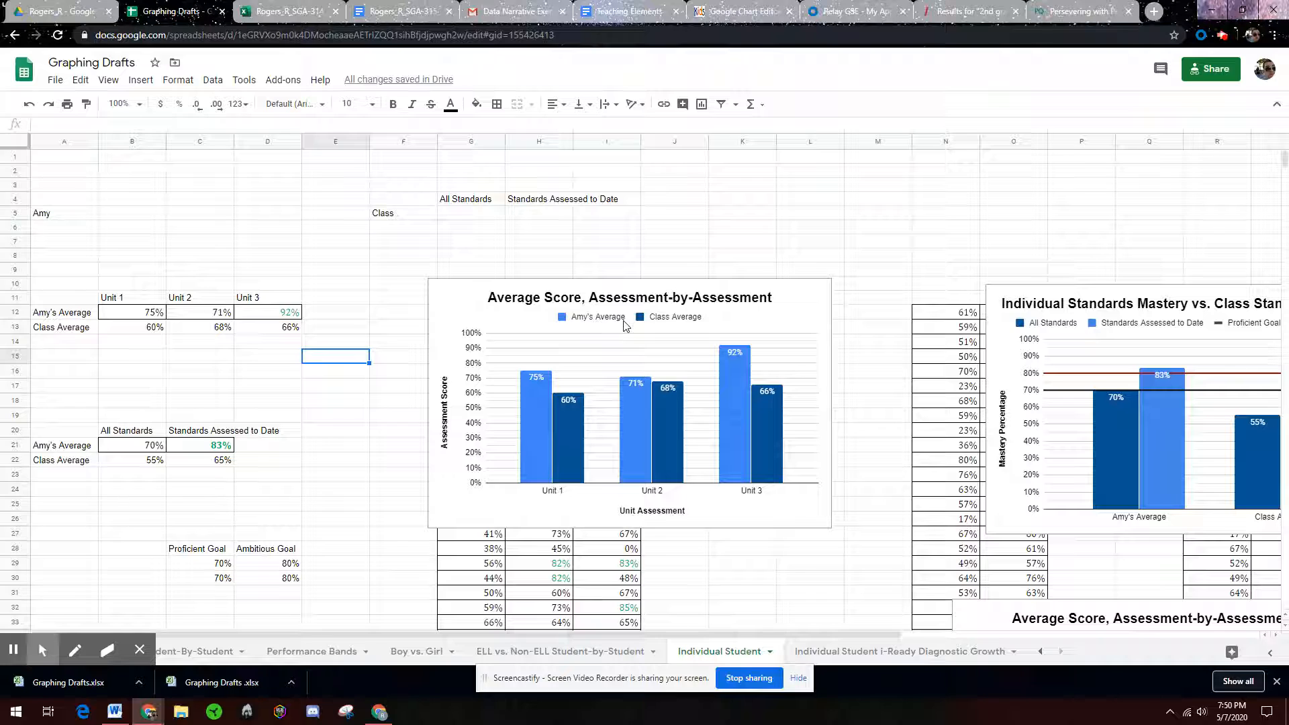
Step: Add a Goal row under Class Average, with the label in A14 and 80% in B14, C14 and D14
click(73, 345)
text(Goal)
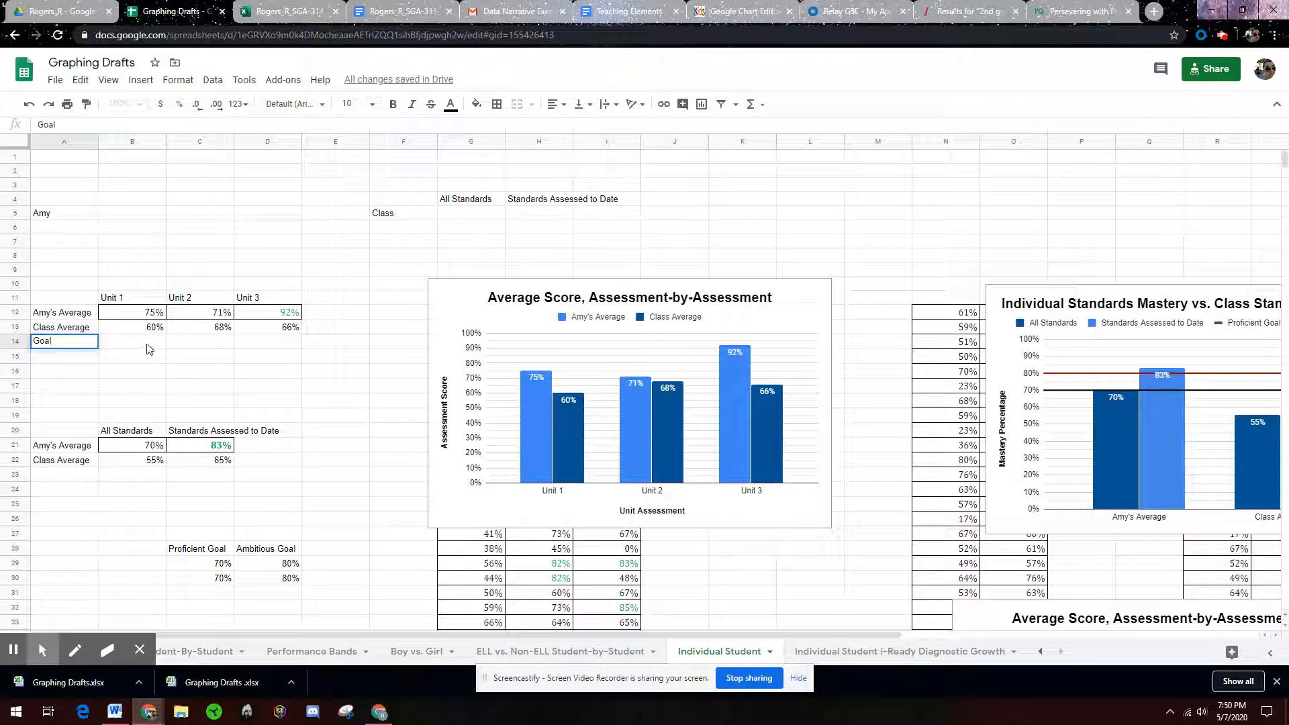
click(144, 344)
text(80%)
key(Tab)
text(80%)
key(Tab)
text(80)
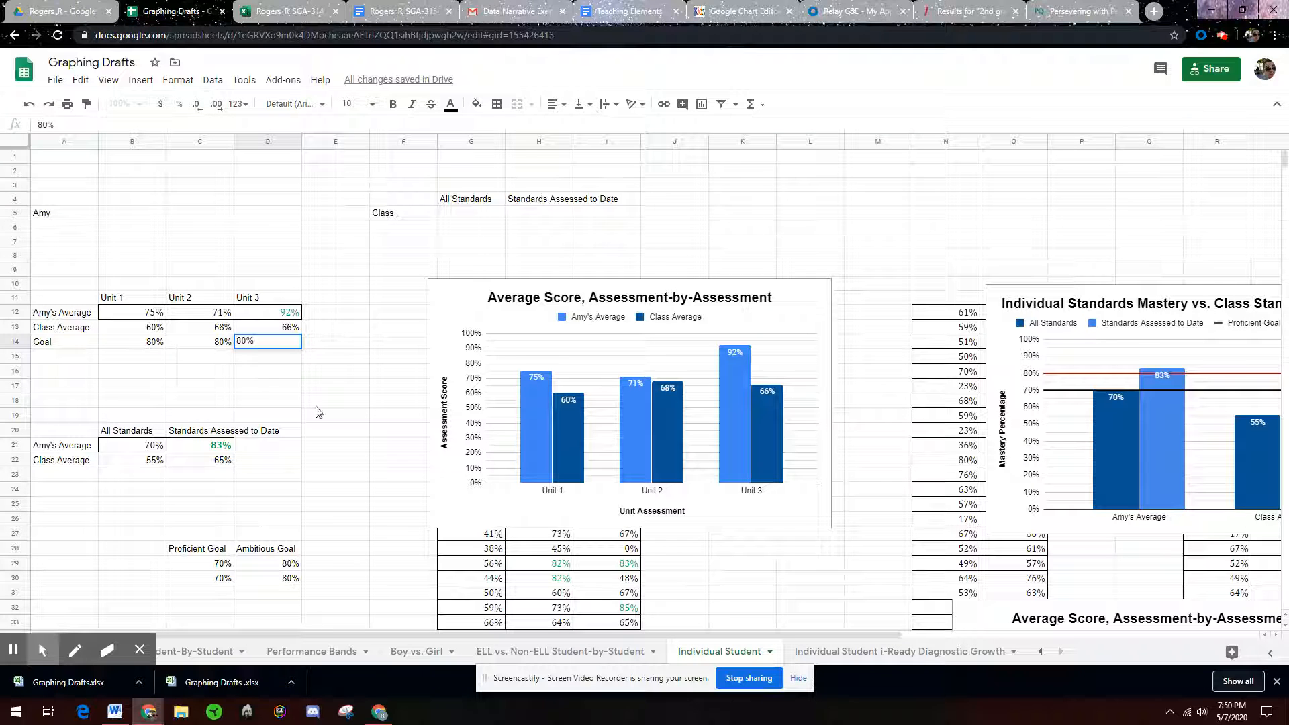
click(317, 403)
Step: Set the Average Score, Assessment-by-Assessment chart's data range to A11:D14 and add Goal as a series
click(628, 392)
click(822, 290)
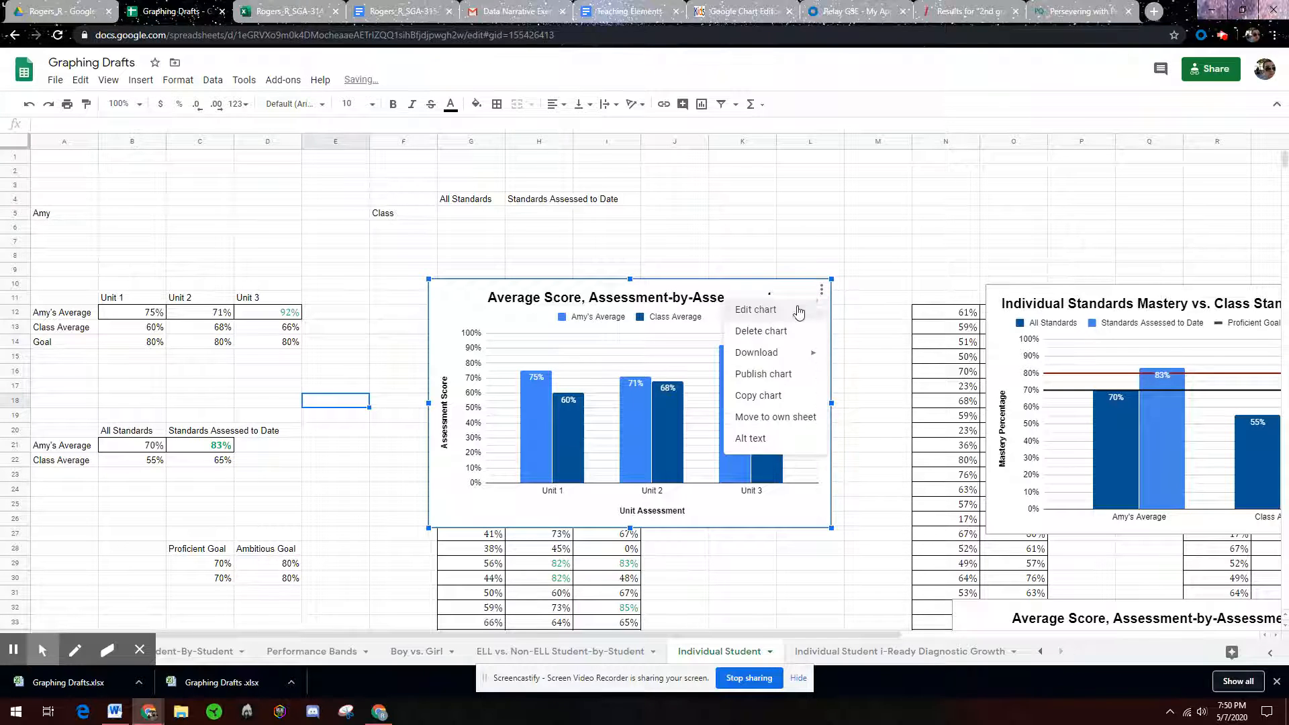
click(773, 308)
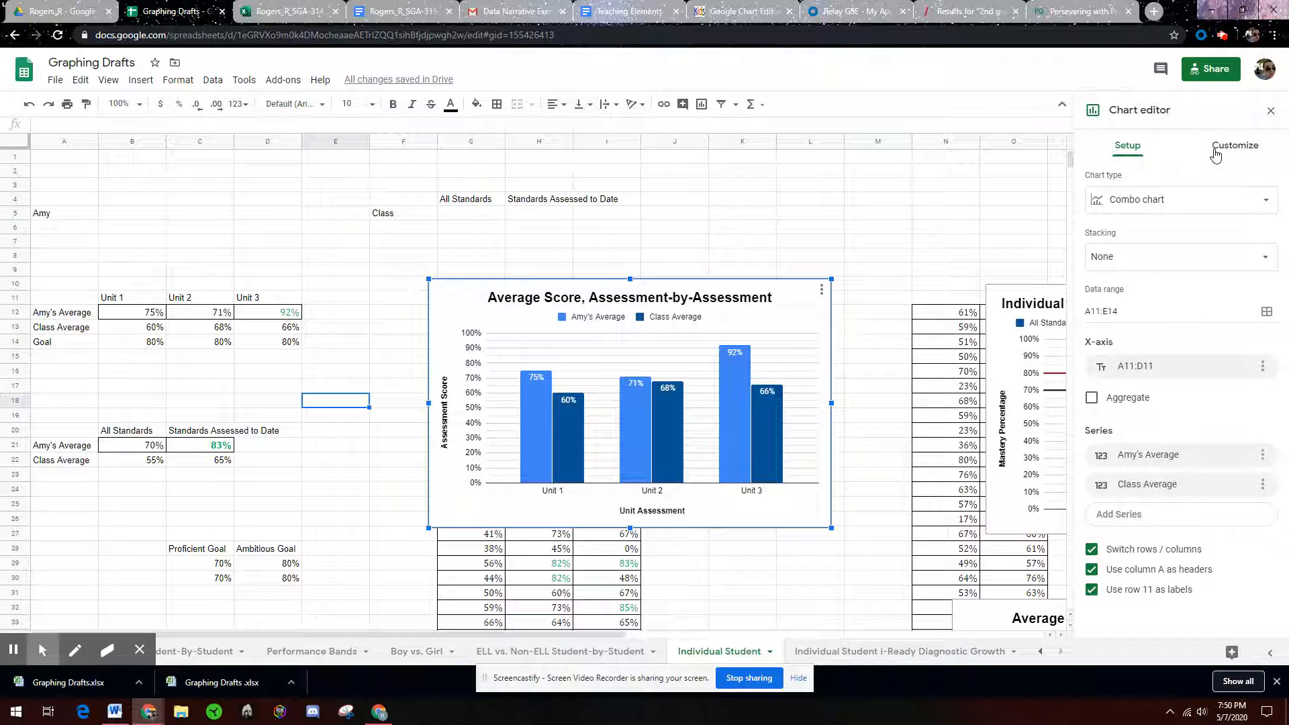
click(1266, 311)
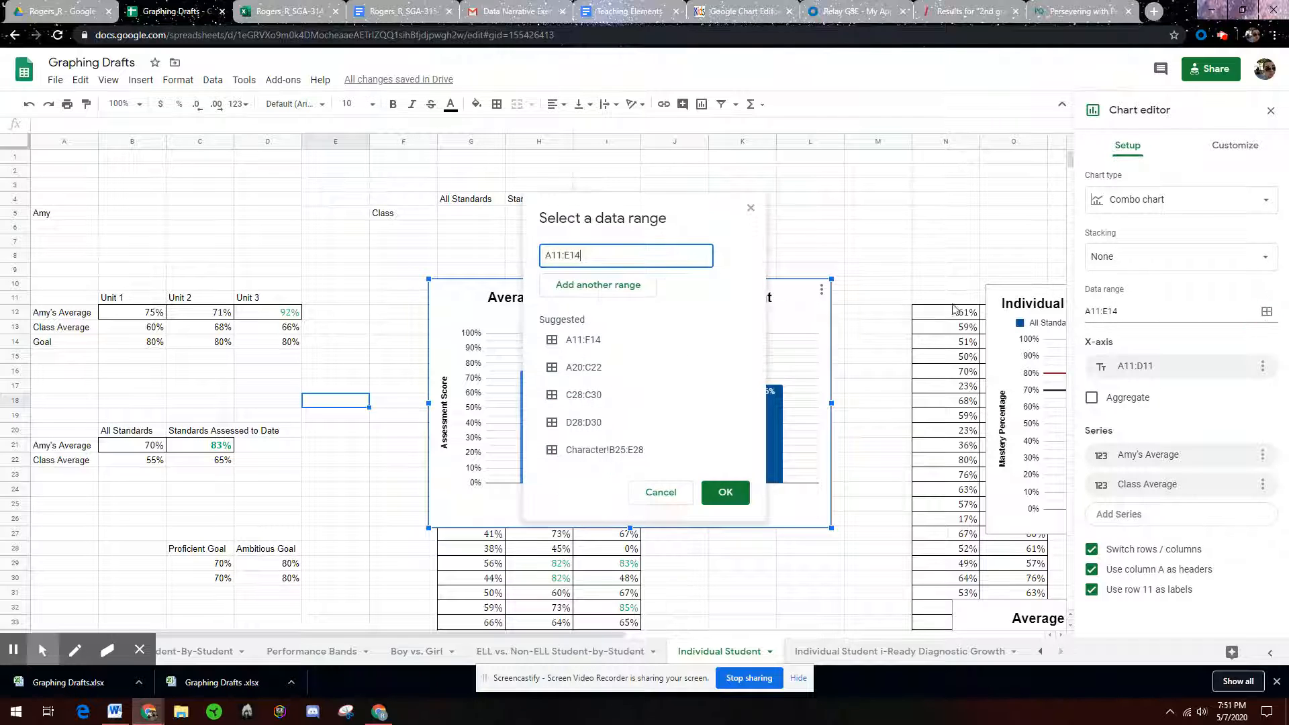
click(53, 298)
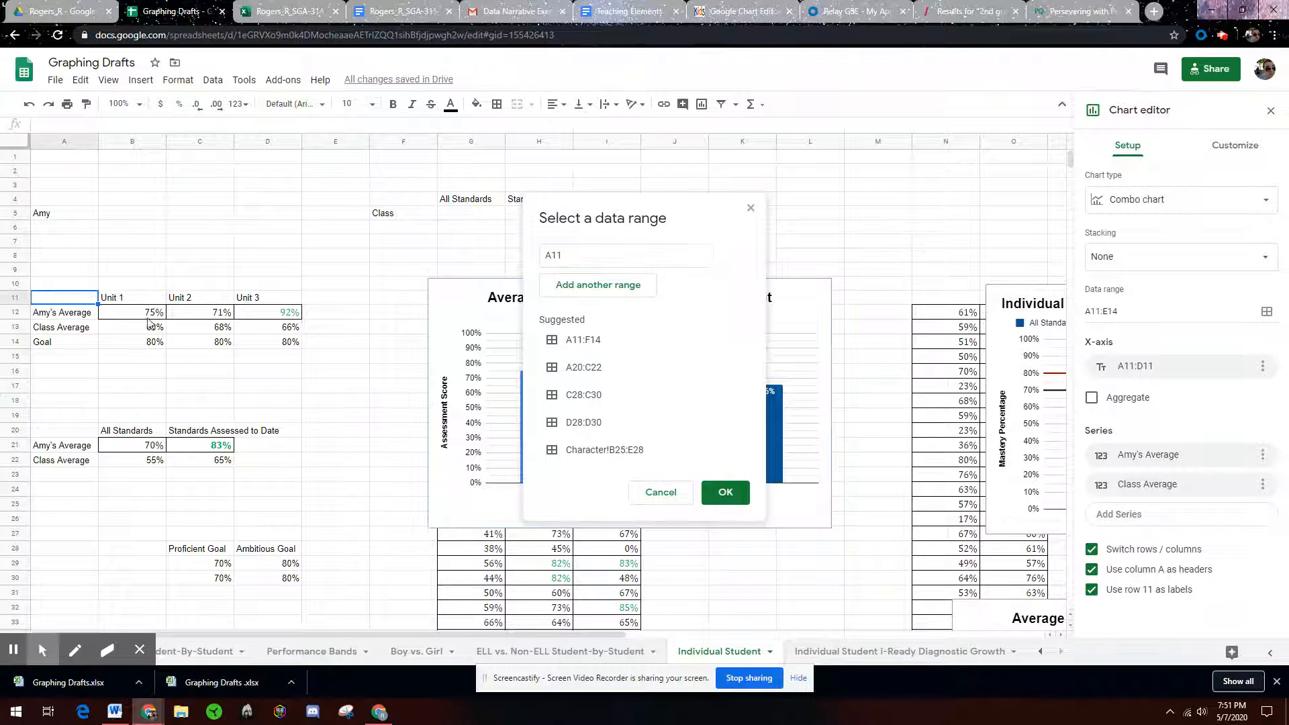
shift+click(267, 349)
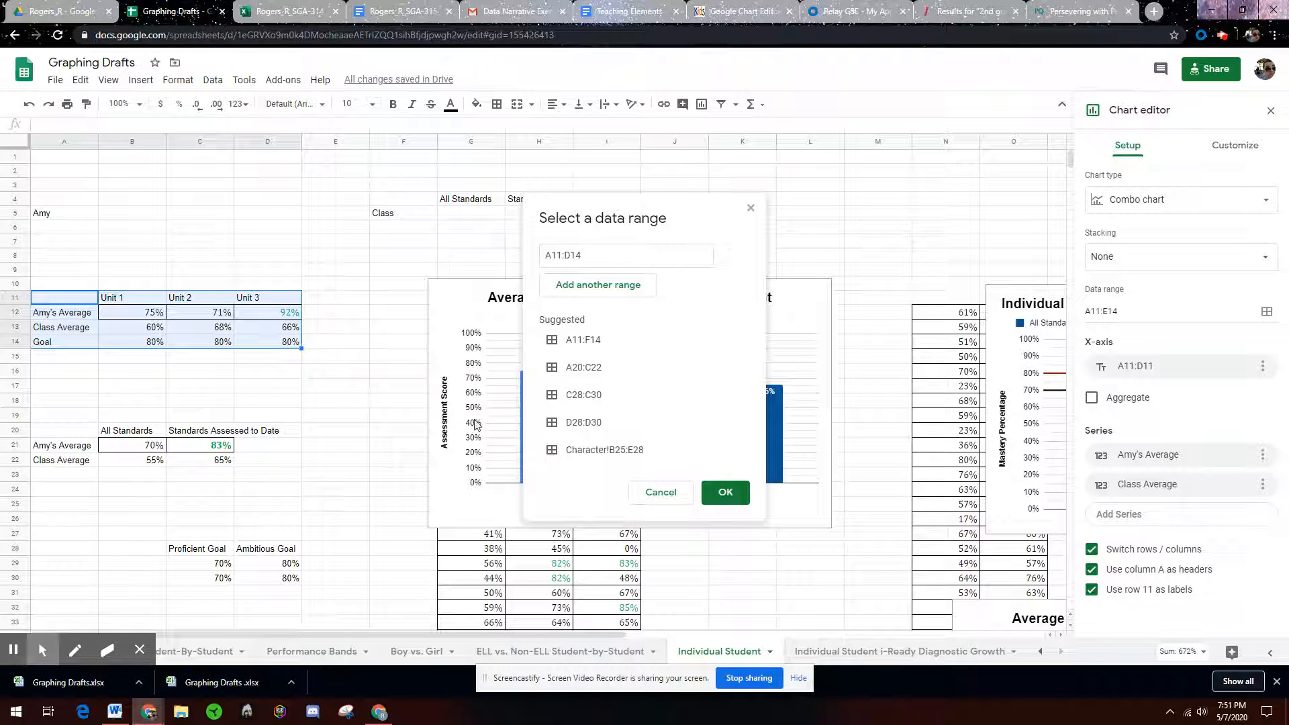
click(725, 492)
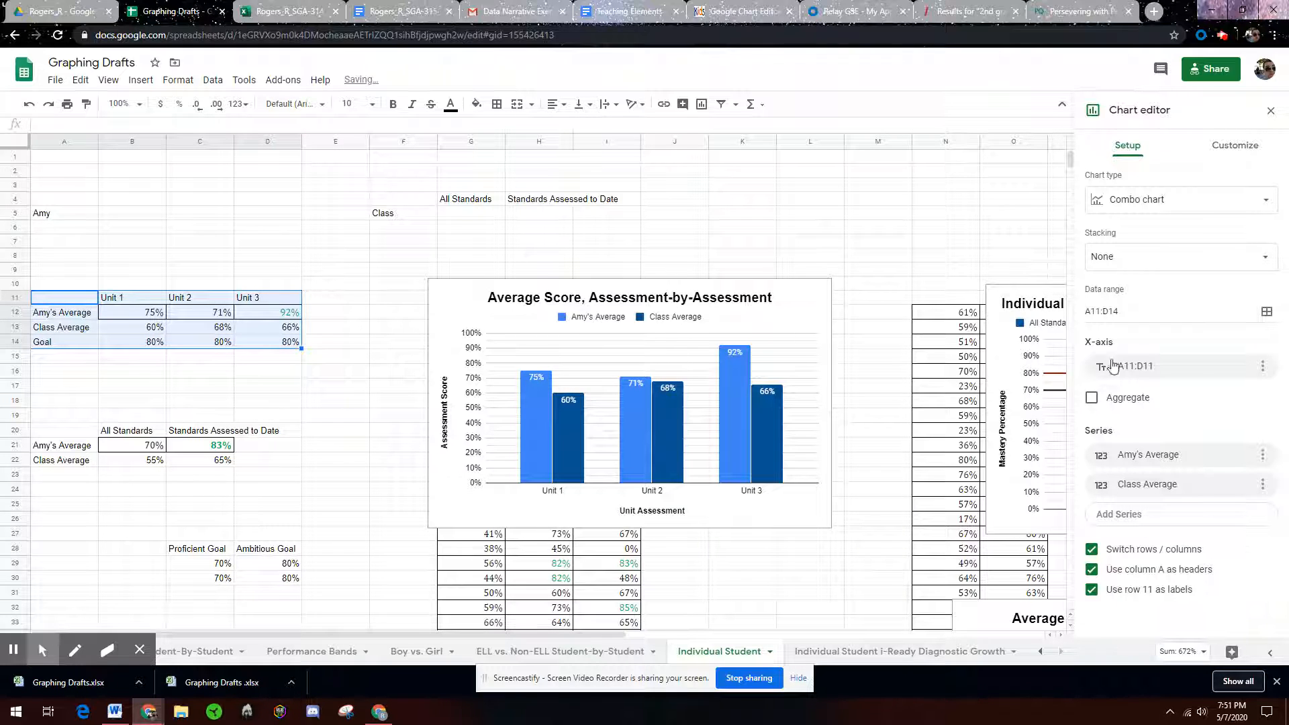
click(1192, 523)
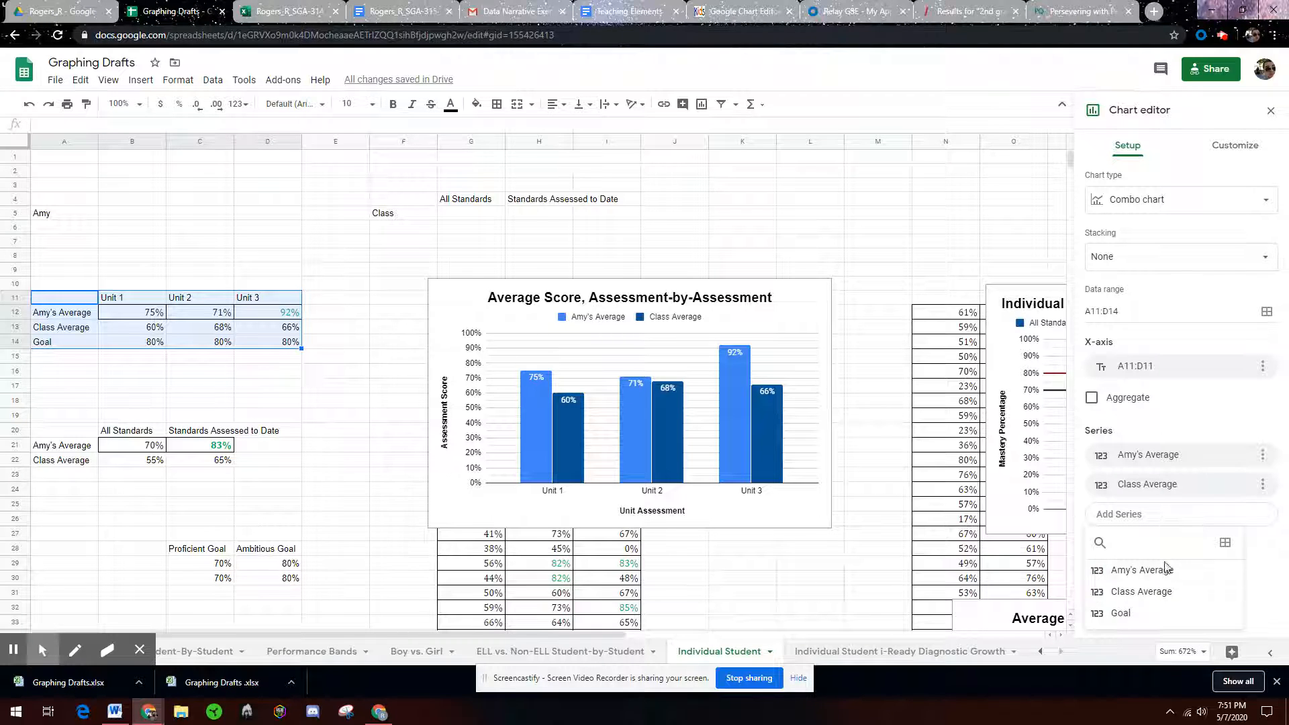
click(1145, 615)
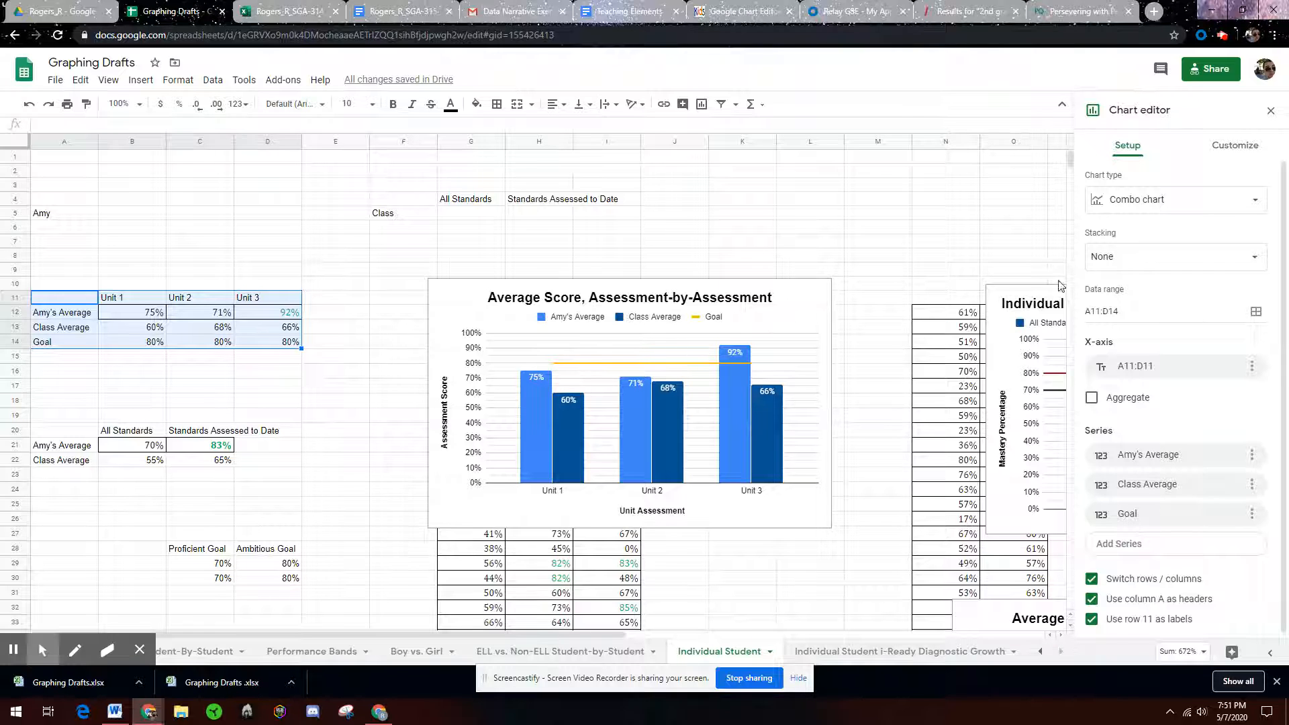
Step: Format the chart's Goal series line in red with a thickness of 1px
click(1226, 145)
click(1139, 261)
click(1144, 298)
click(1134, 391)
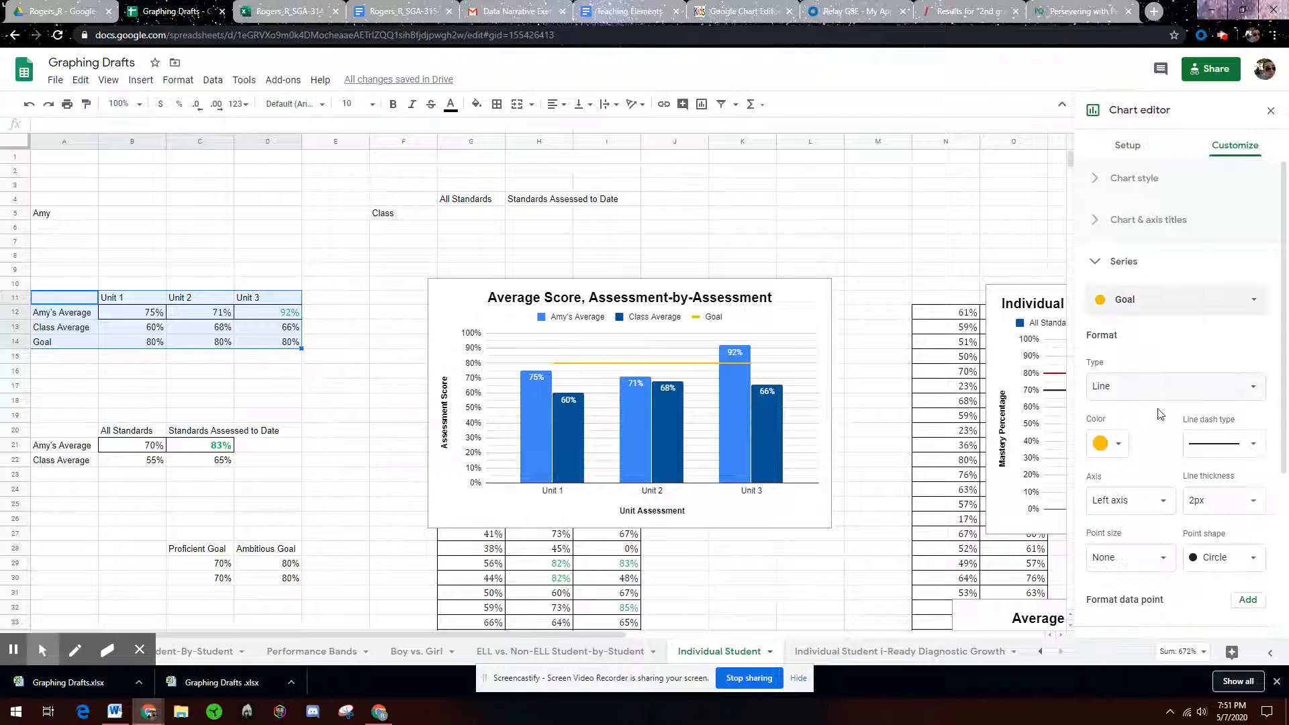
scroll(1162, 463, down, 2)
click(1112, 316)
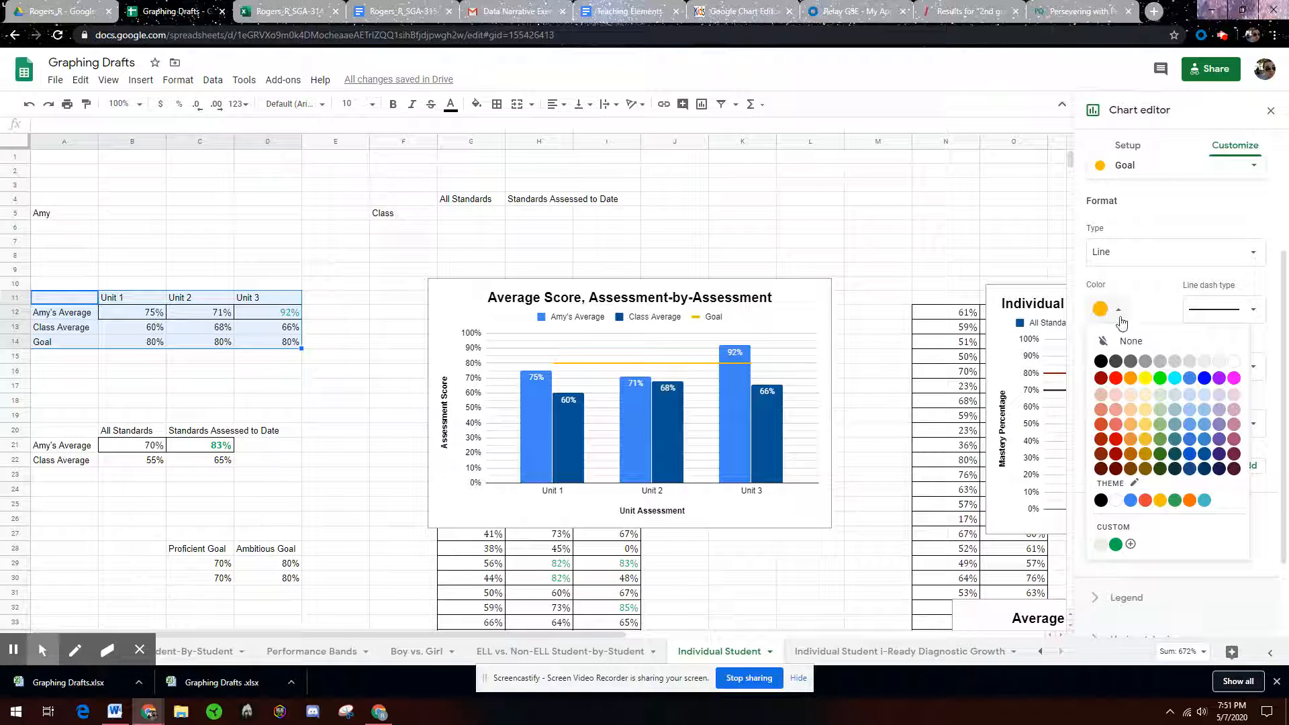
click(1116, 379)
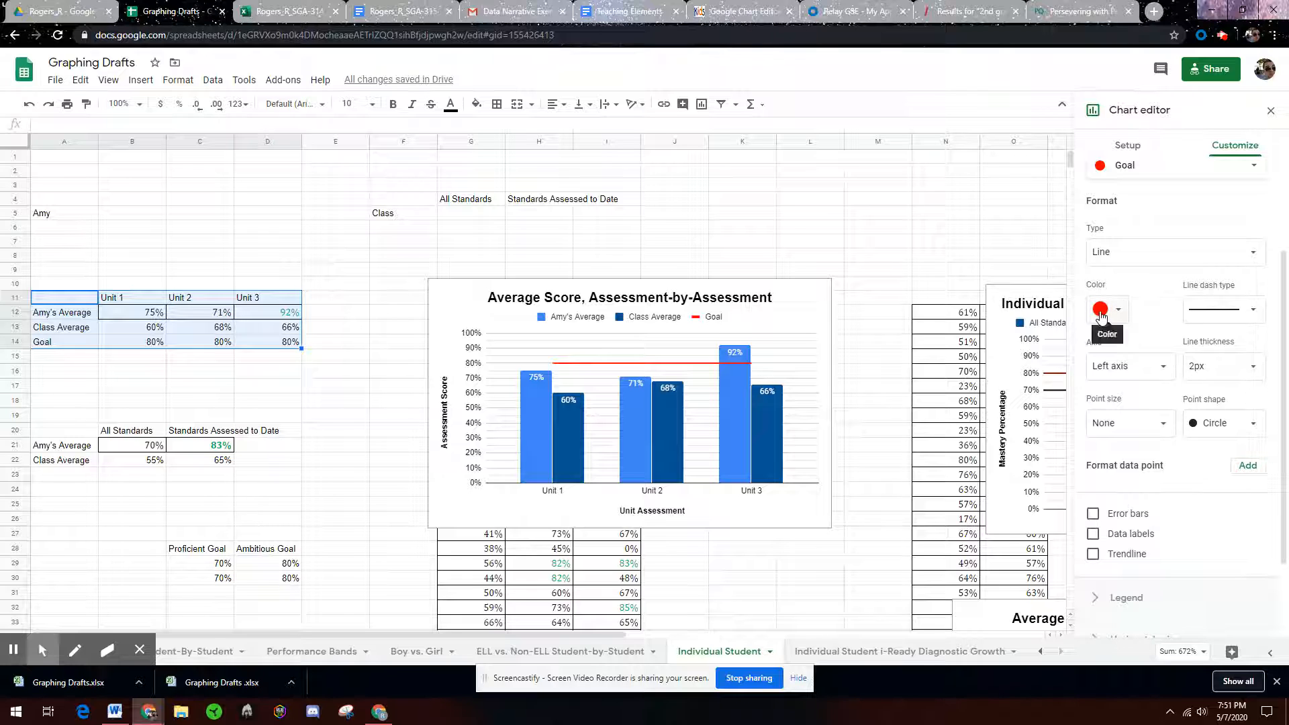
click(1237, 363)
click(1220, 399)
Step: Add a linear trendline to the Goal series and set its line opacity to 100%
click(1115, 554)
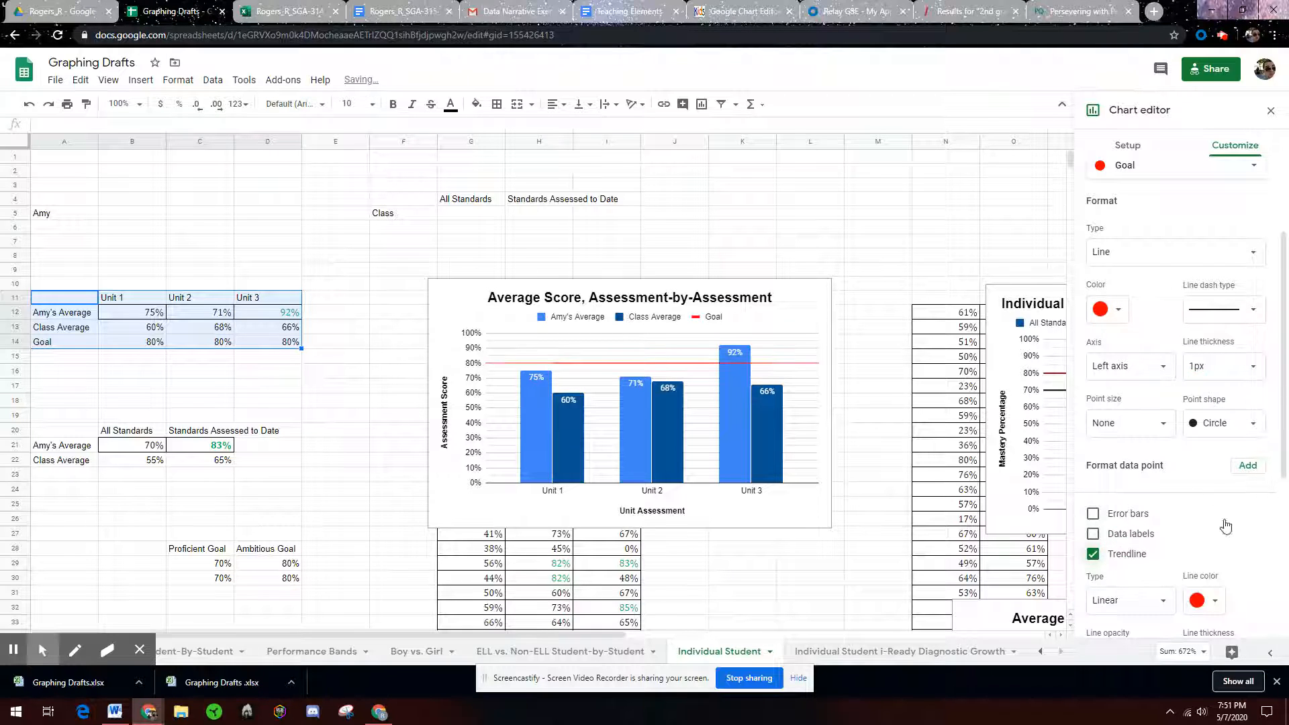
scroll(1237, 566, down, 2)
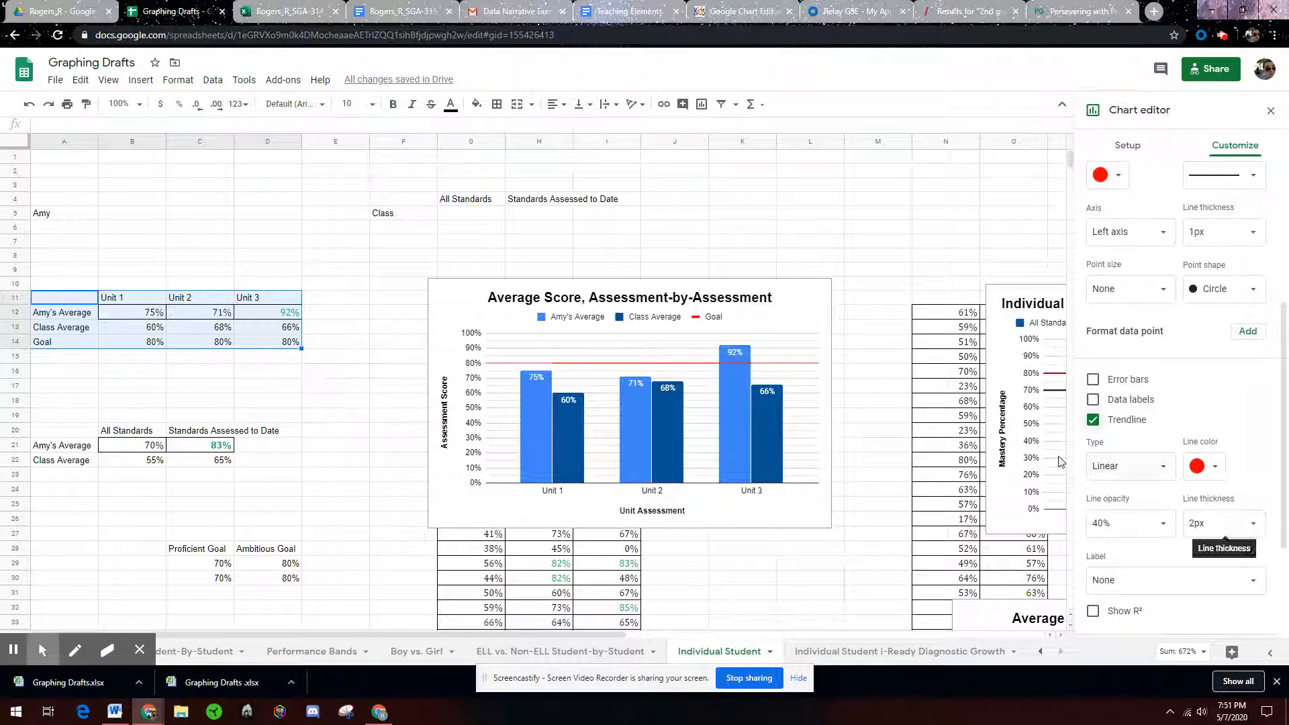
click(1175, 582)
click(1213, 571)
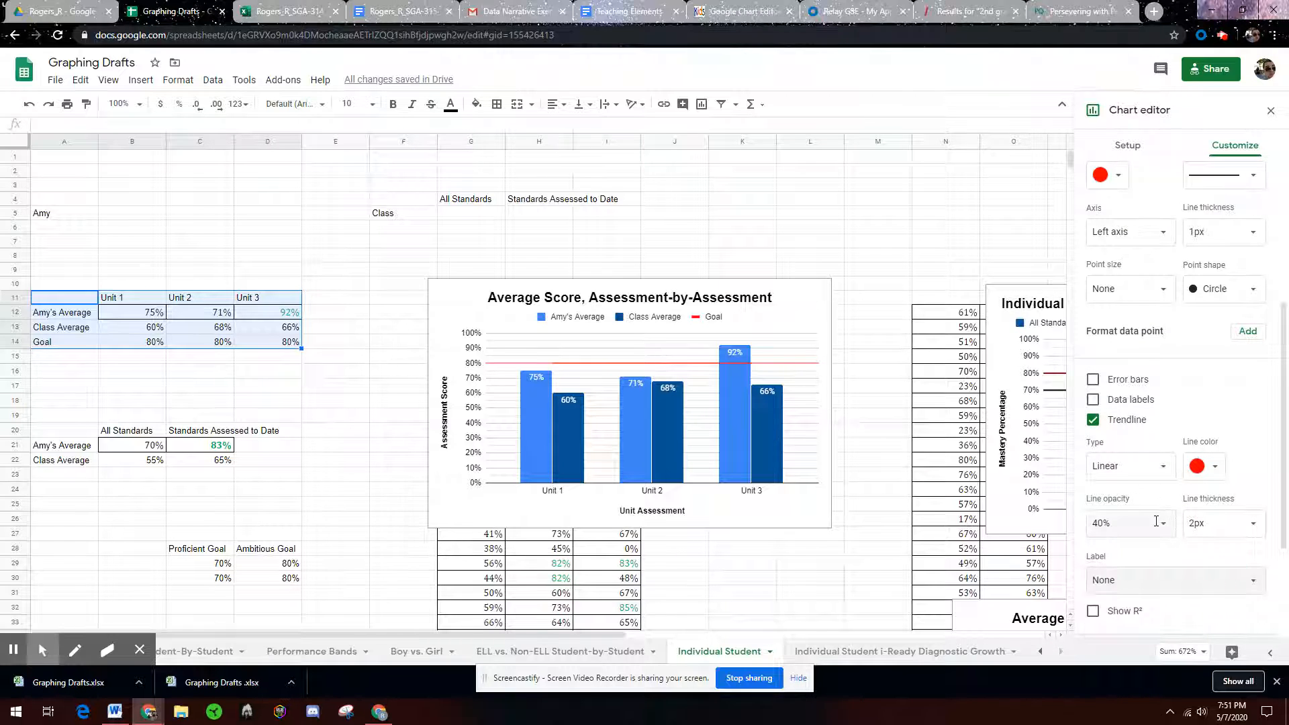
click(1112, 523)
click(1121, 492)
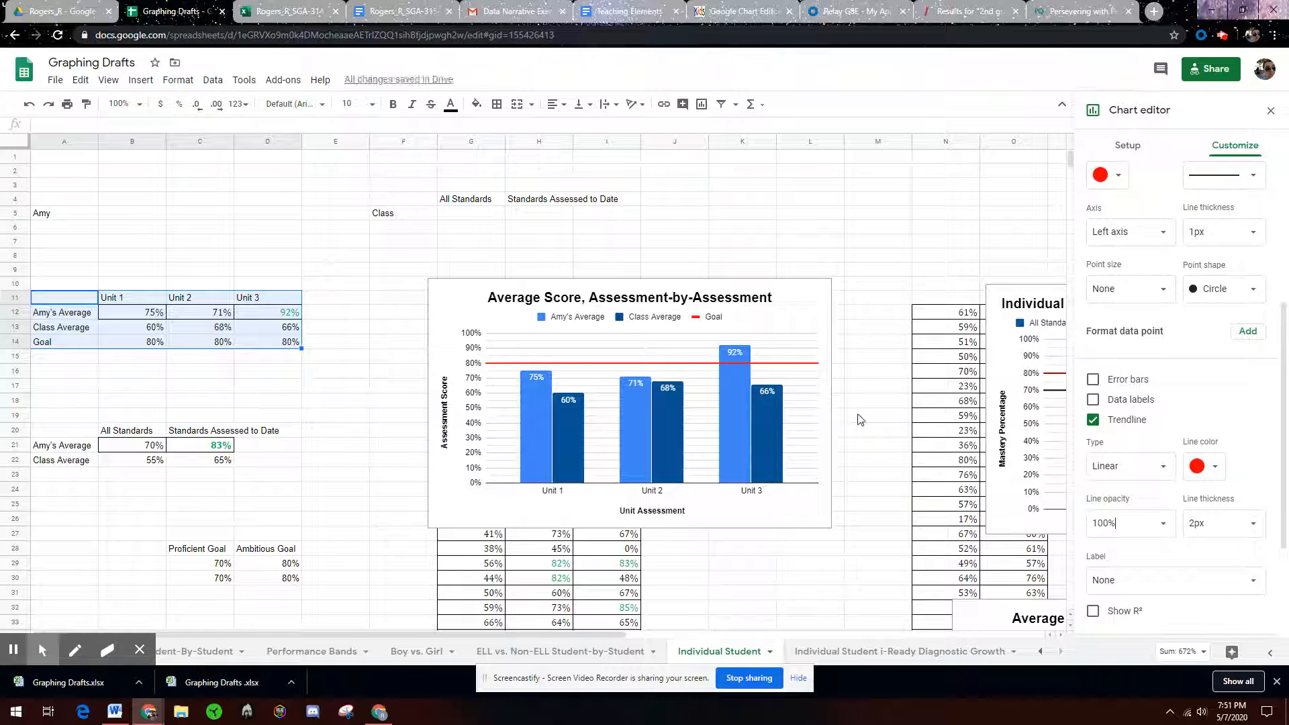
Step: Recolour the Goal series line dark teal, and switch its trendline off and on again
click(1108, 174)
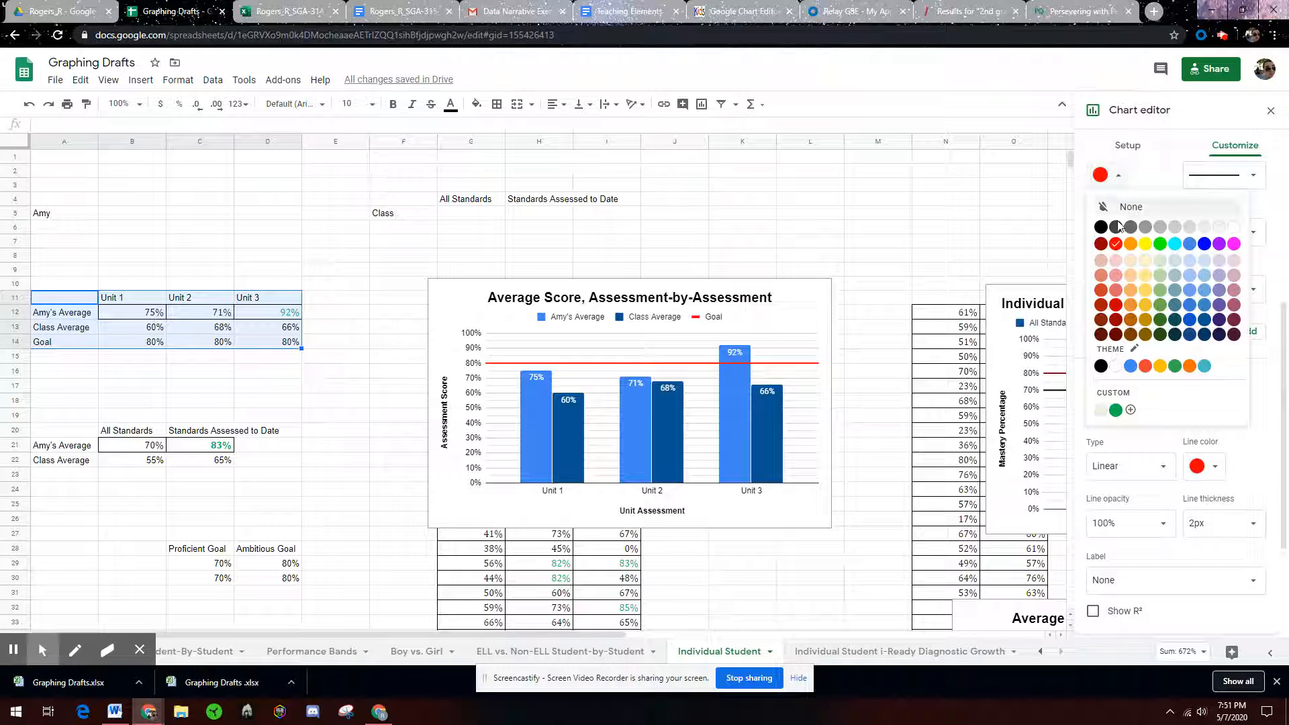
click(1182, 317)
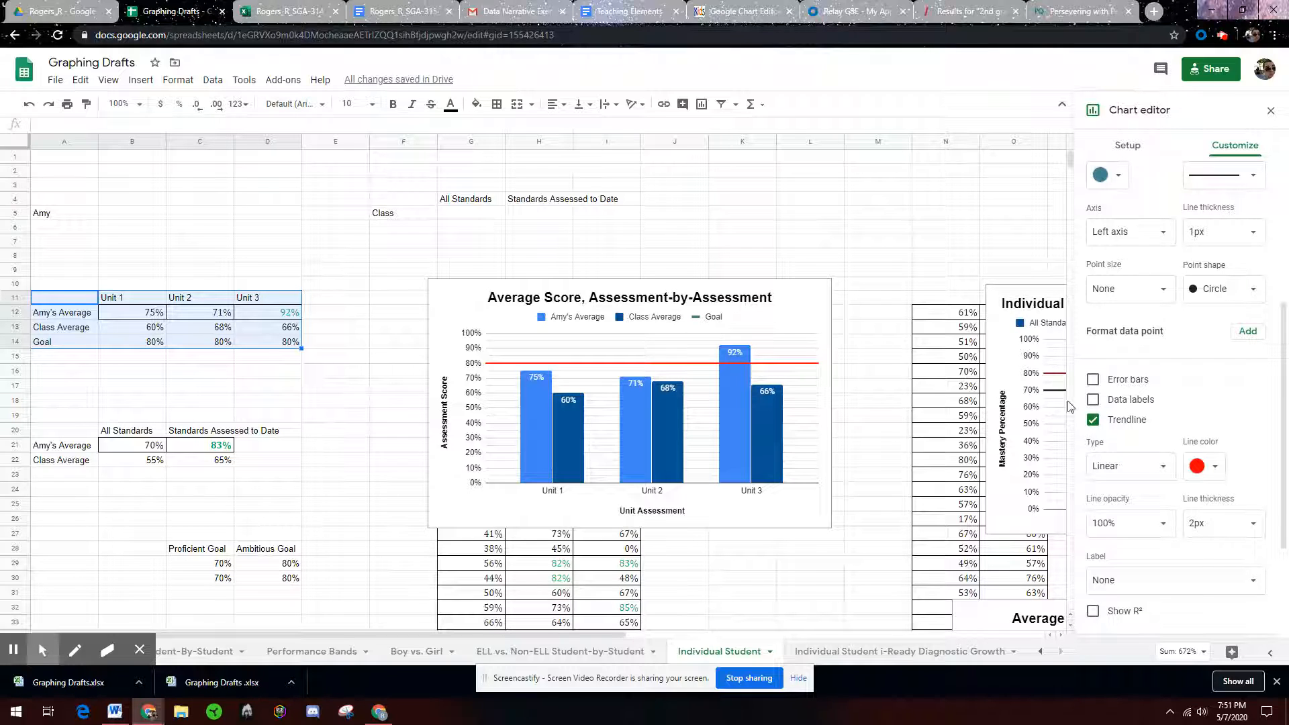
click(1120, 423)
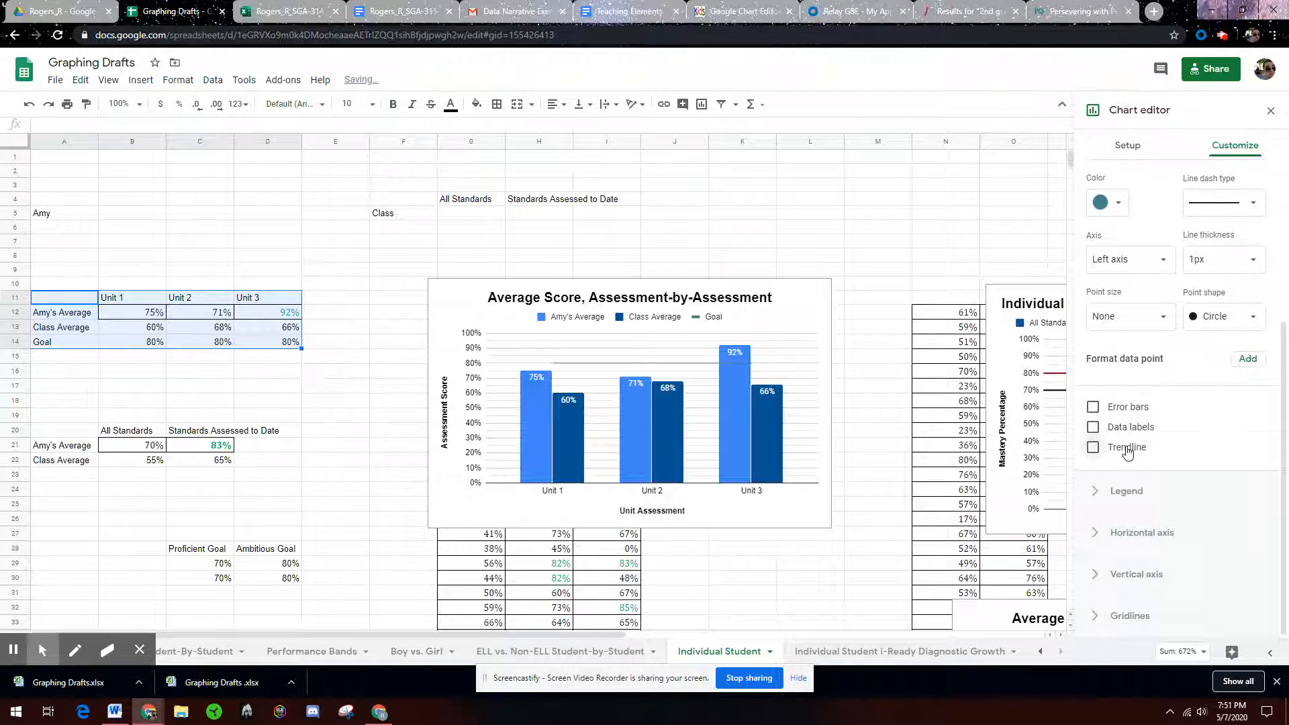
click(1127, 446)
Step: Set both the Goal series line and its trendline to black
click(1109, 174)
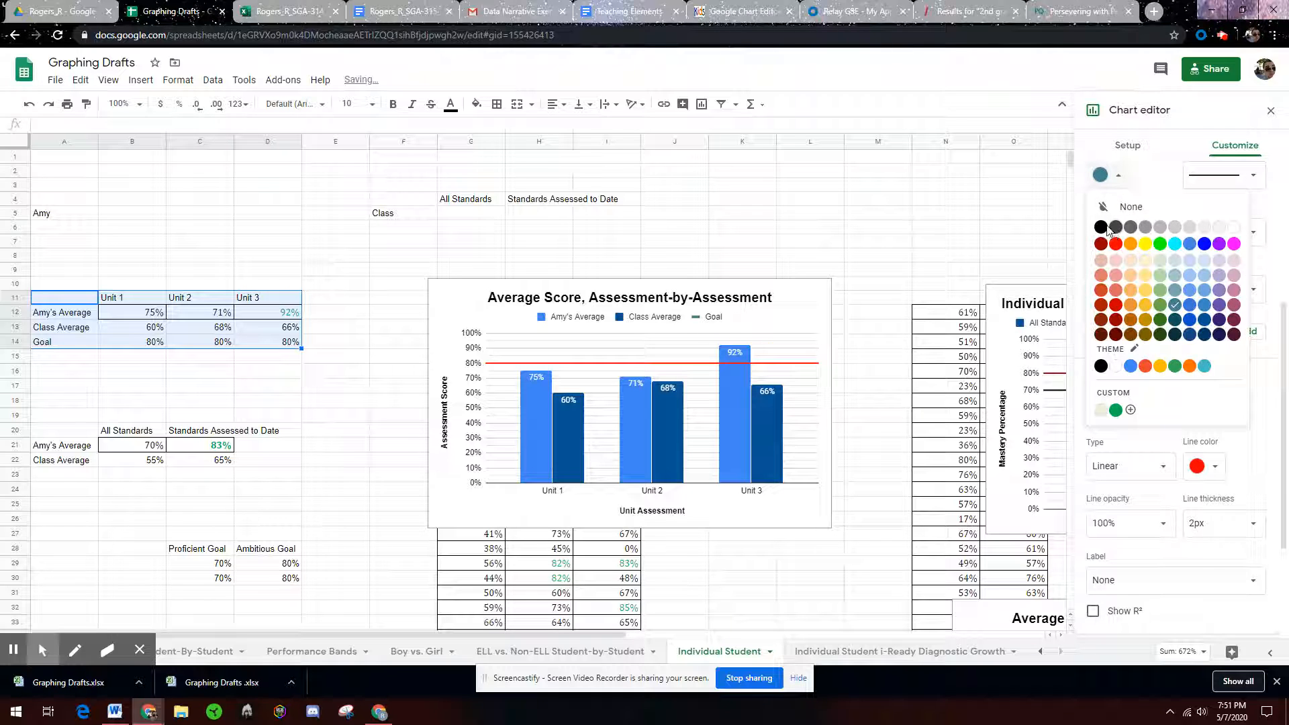
click(1101, 226)
click(1207, 469)
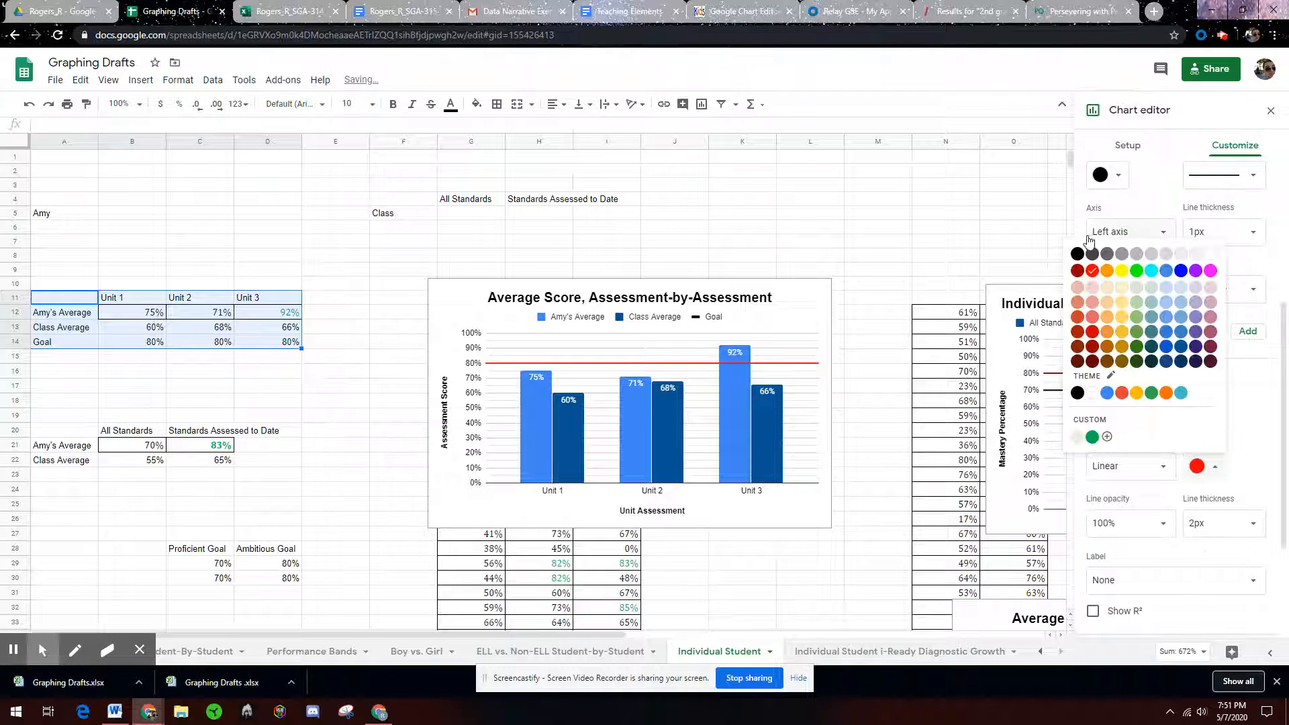
click(1077, 255)
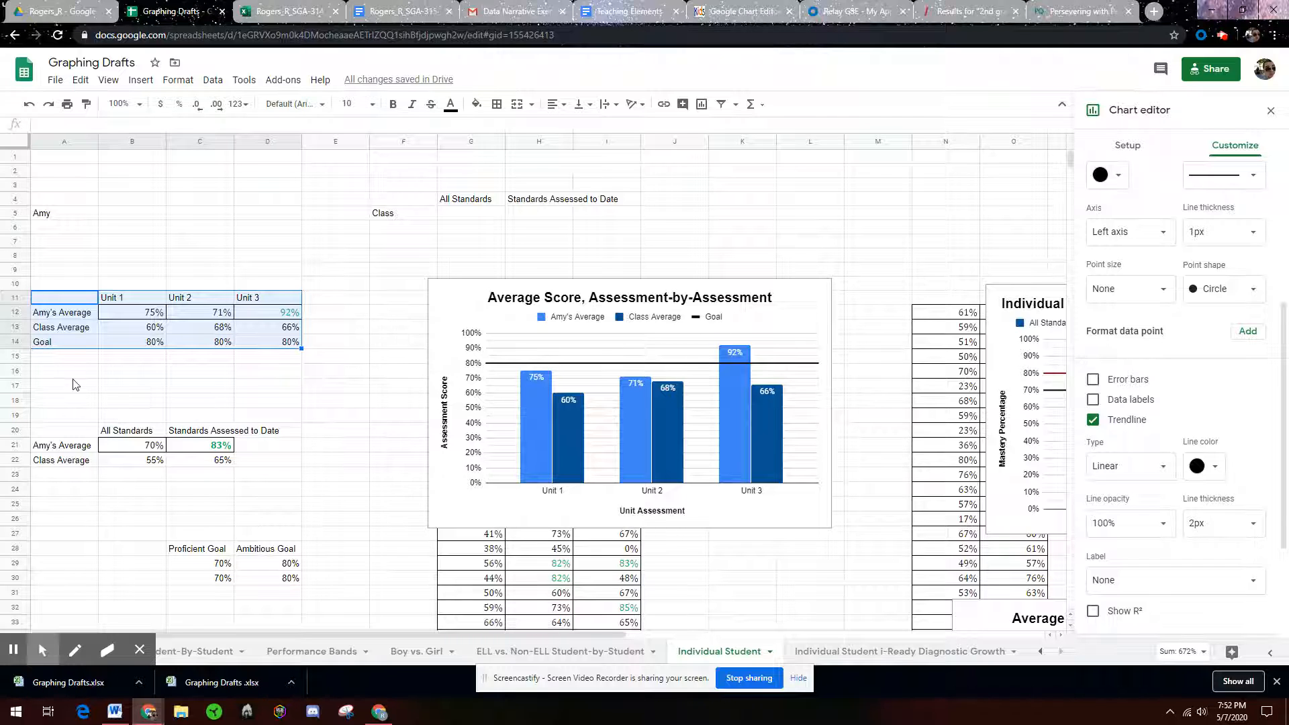
Step: Add a Proficient Goal row below Goal, with the label in A15 and 70% in B15 and C15
click(56, 360)
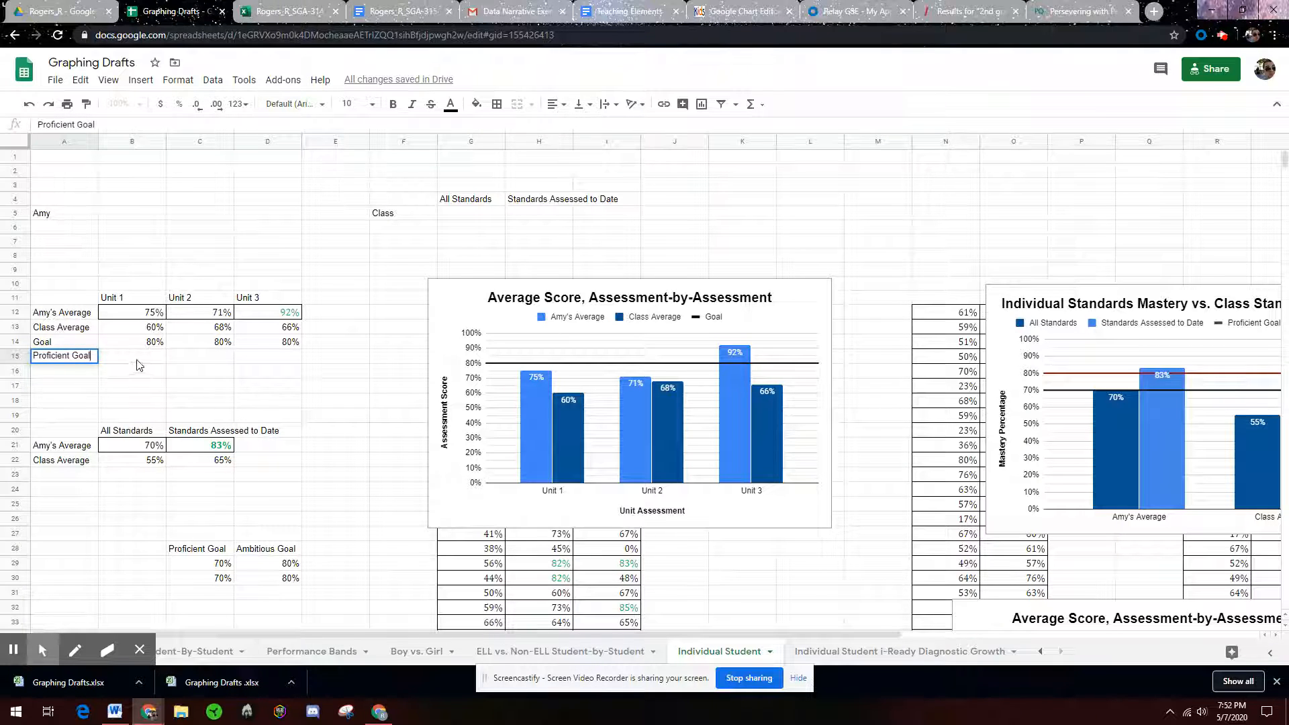
click(137, 363)
text(70%)
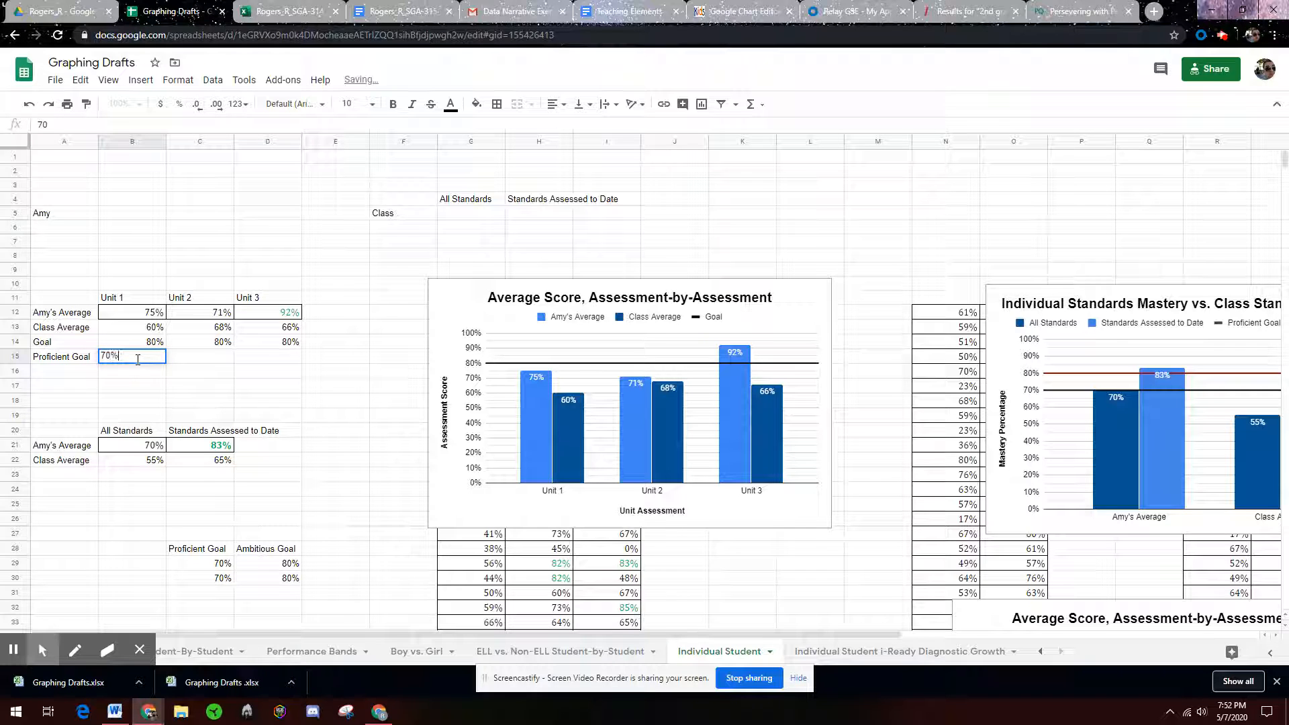
click(204, 361)
text(70%)
click(260, 386)
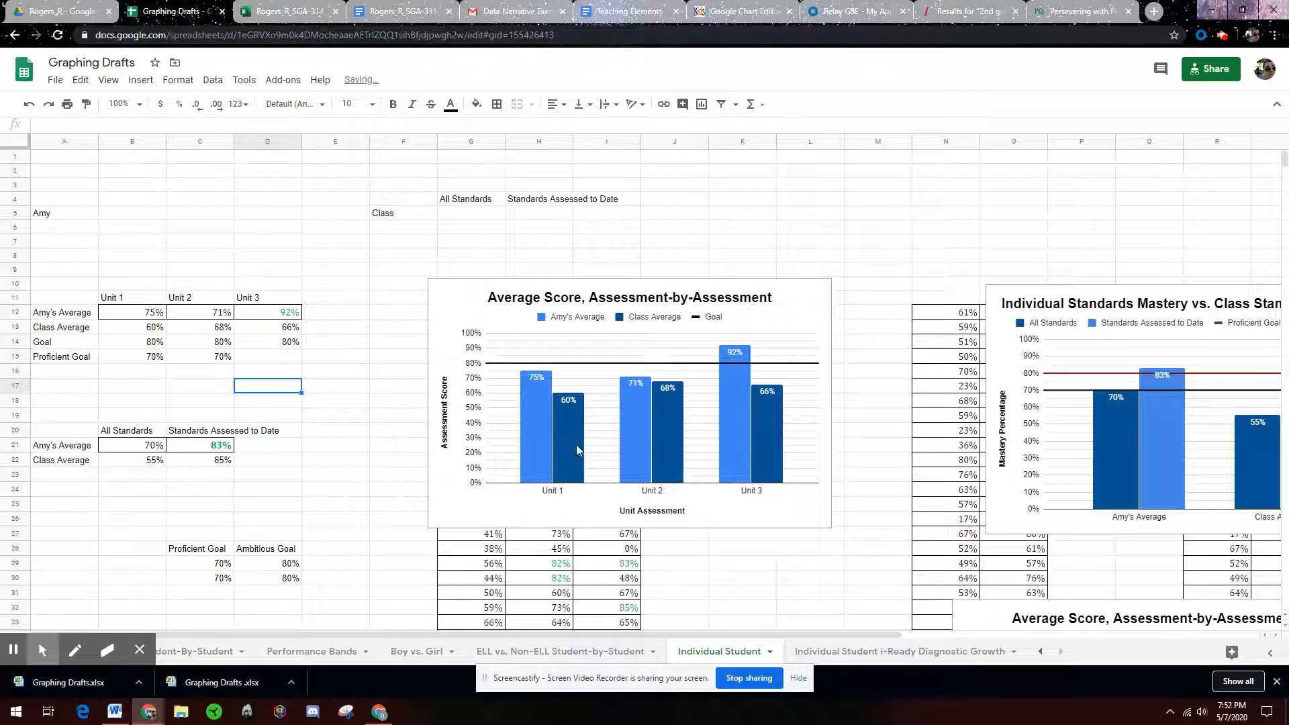
Step: Use A11:D15 as the Average Score chart's data range and add Proficient Goal as a series
click(751, 341)
click(821, 289)
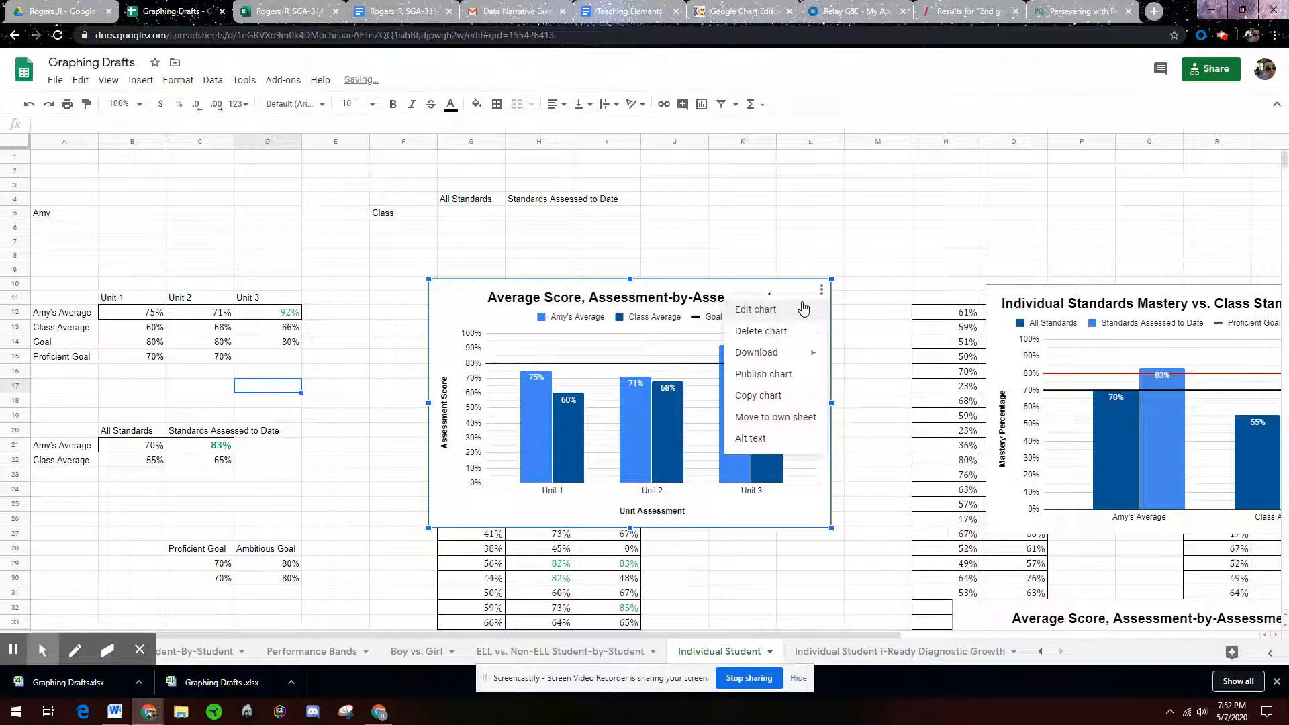
click(810, 307)
click(1256, 308)
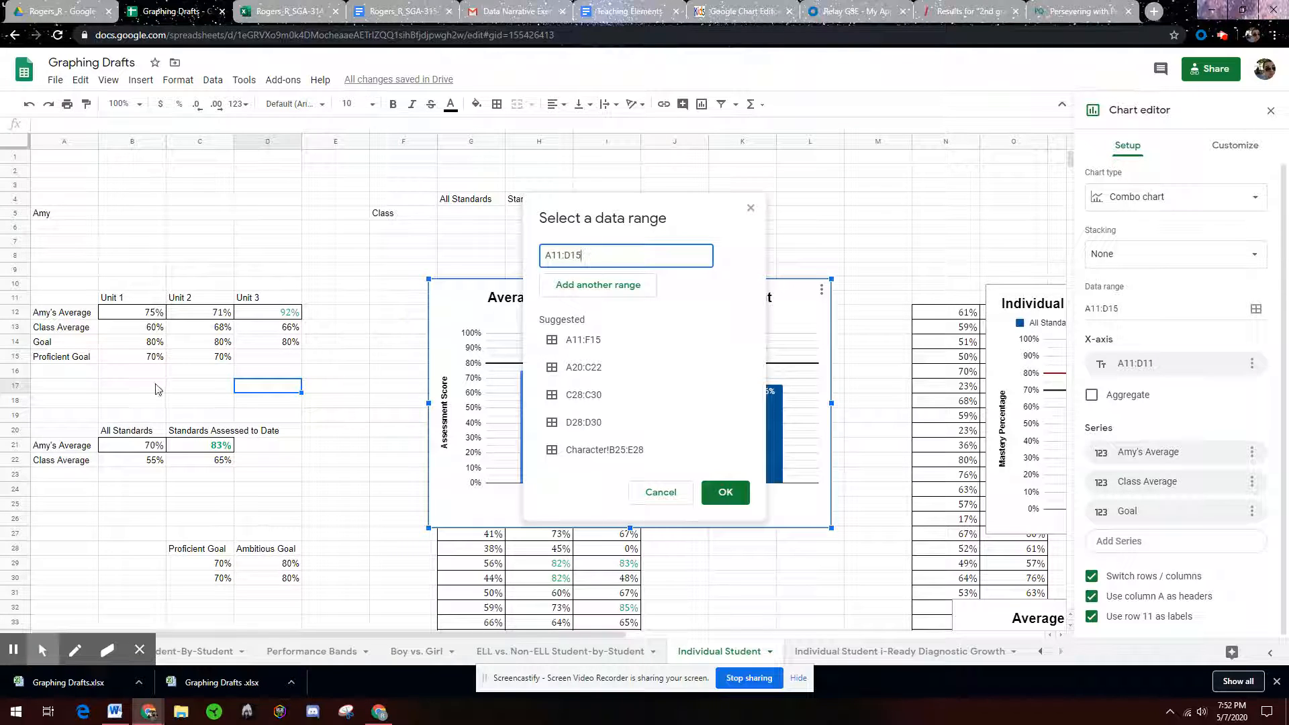
click(722, 492)
click(1211, 540)
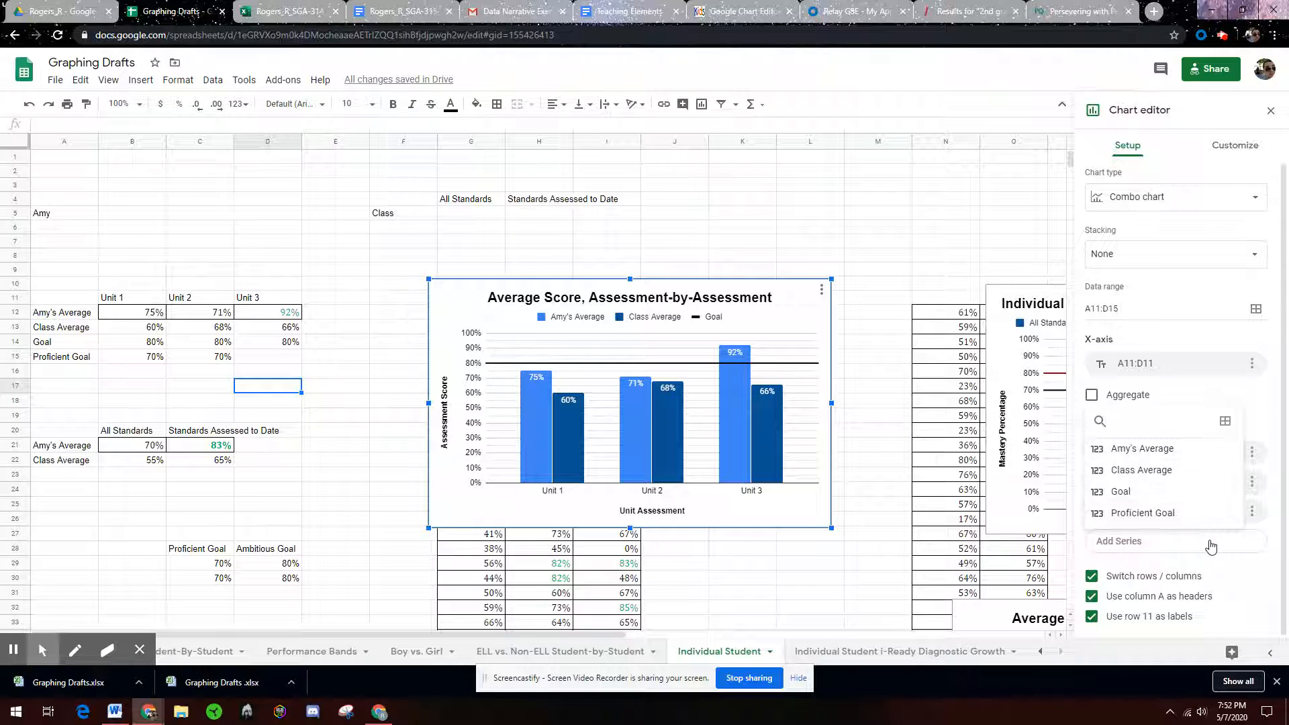
click(1145, 514)
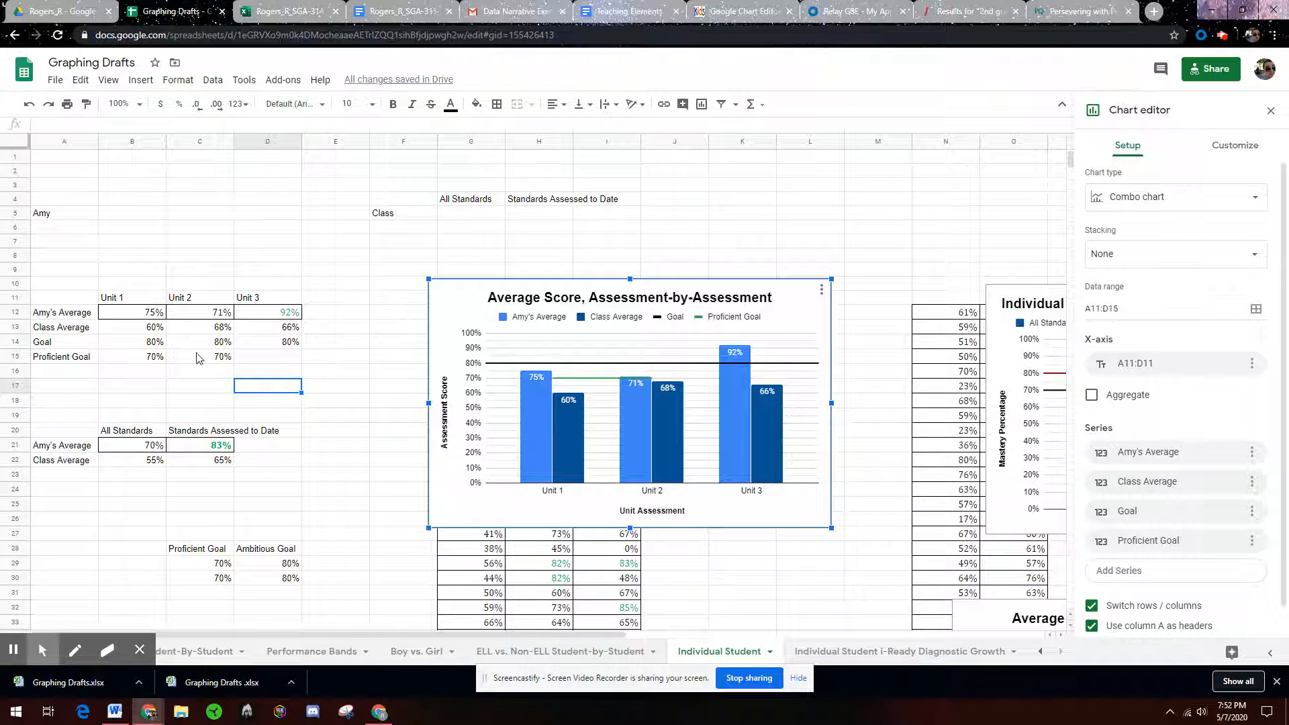
Step: Recolour the Proficient Goal series line red and set its line thickness to 1px
click(1237, 159)
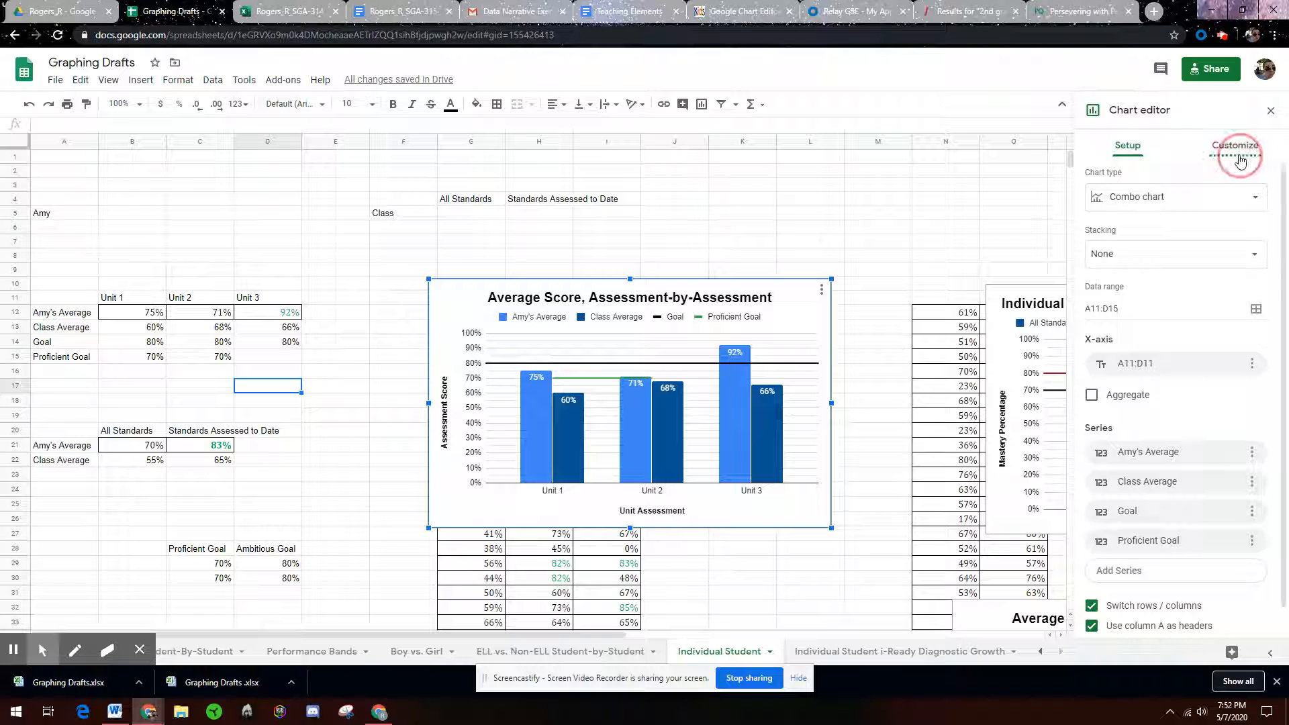
click(1134, 264)
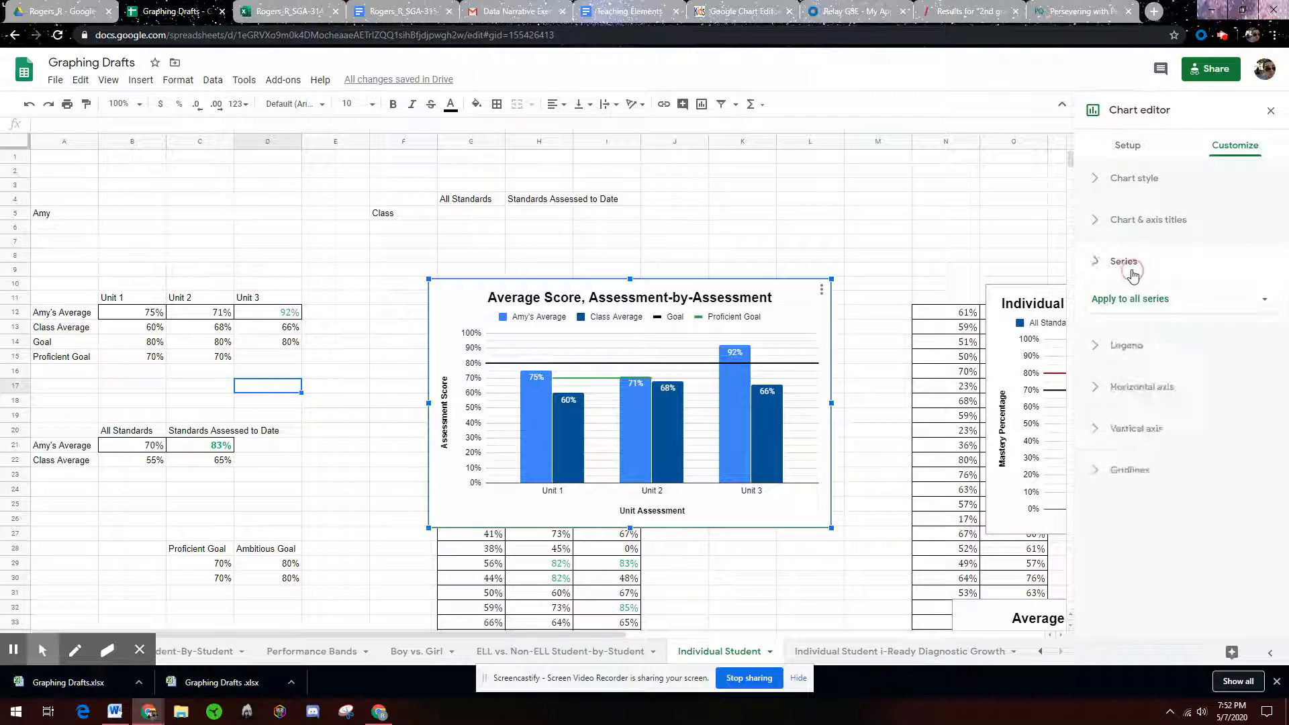
click(1151, 302)
click(1152, 384)
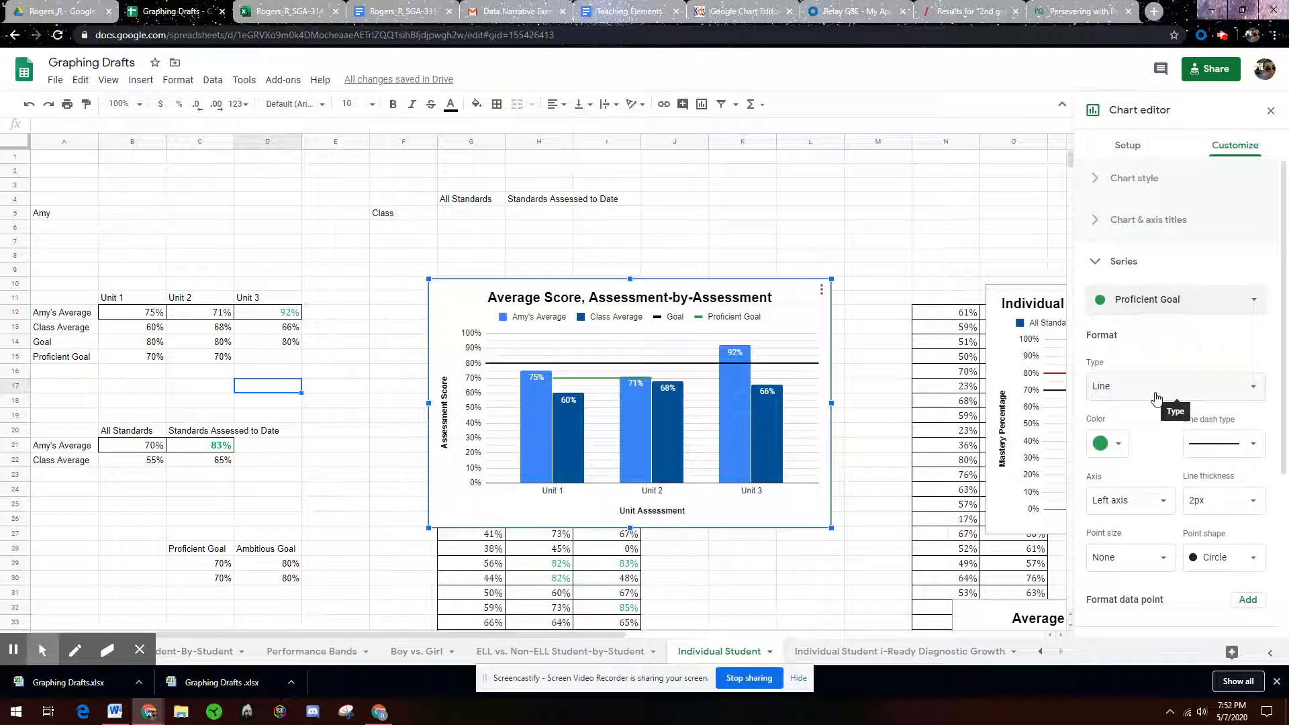
click(1117, 448)
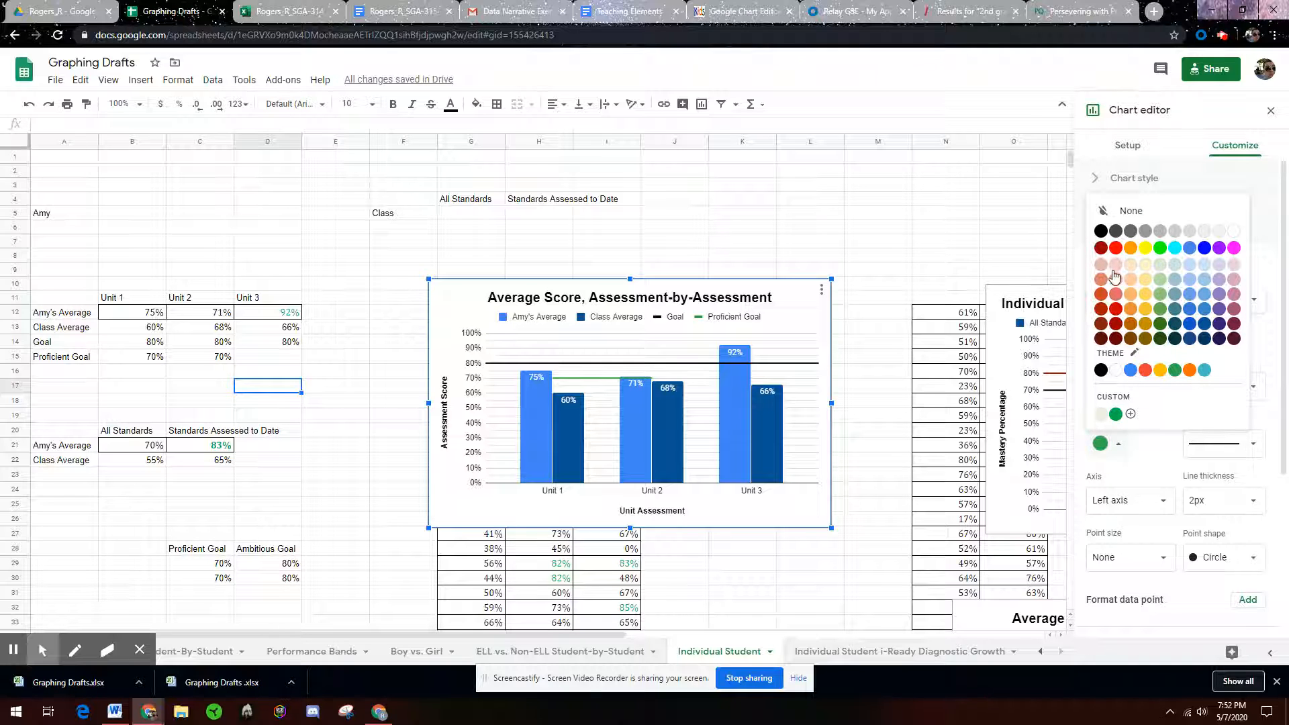
click(1116, 308)
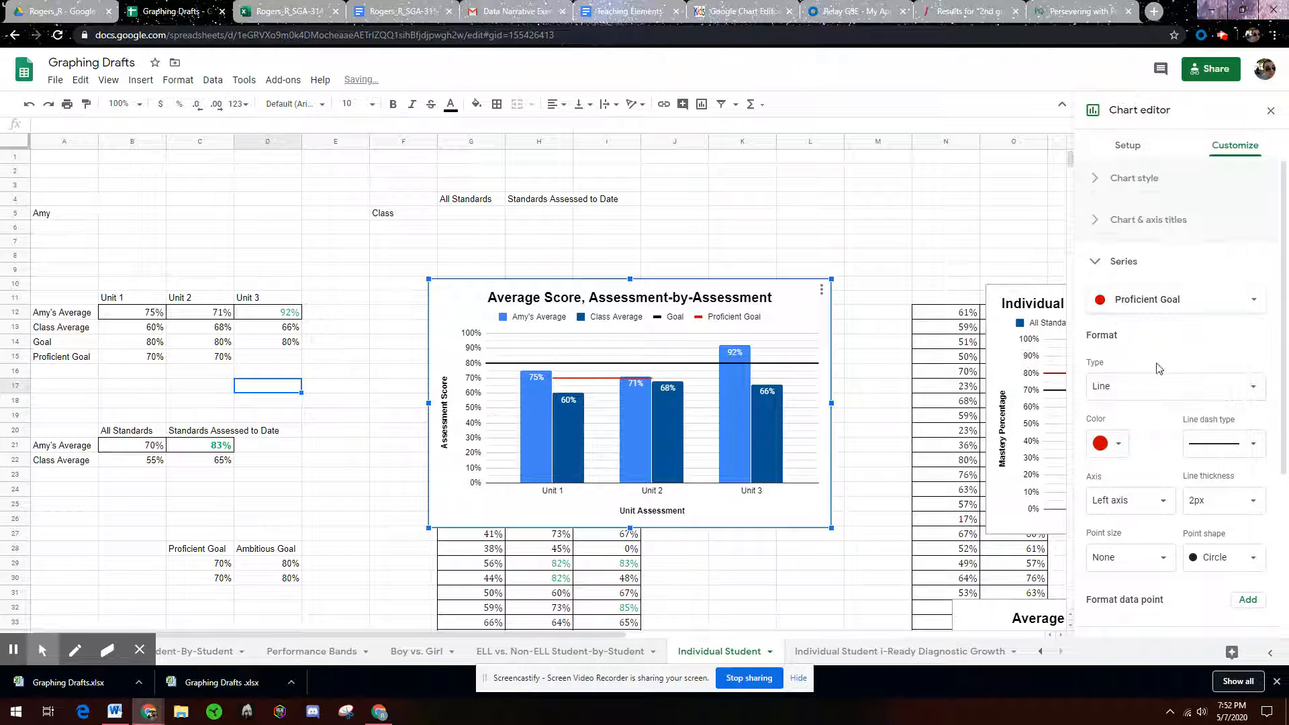
scroll(1212, 462, down, 2)
click(1208, 366)
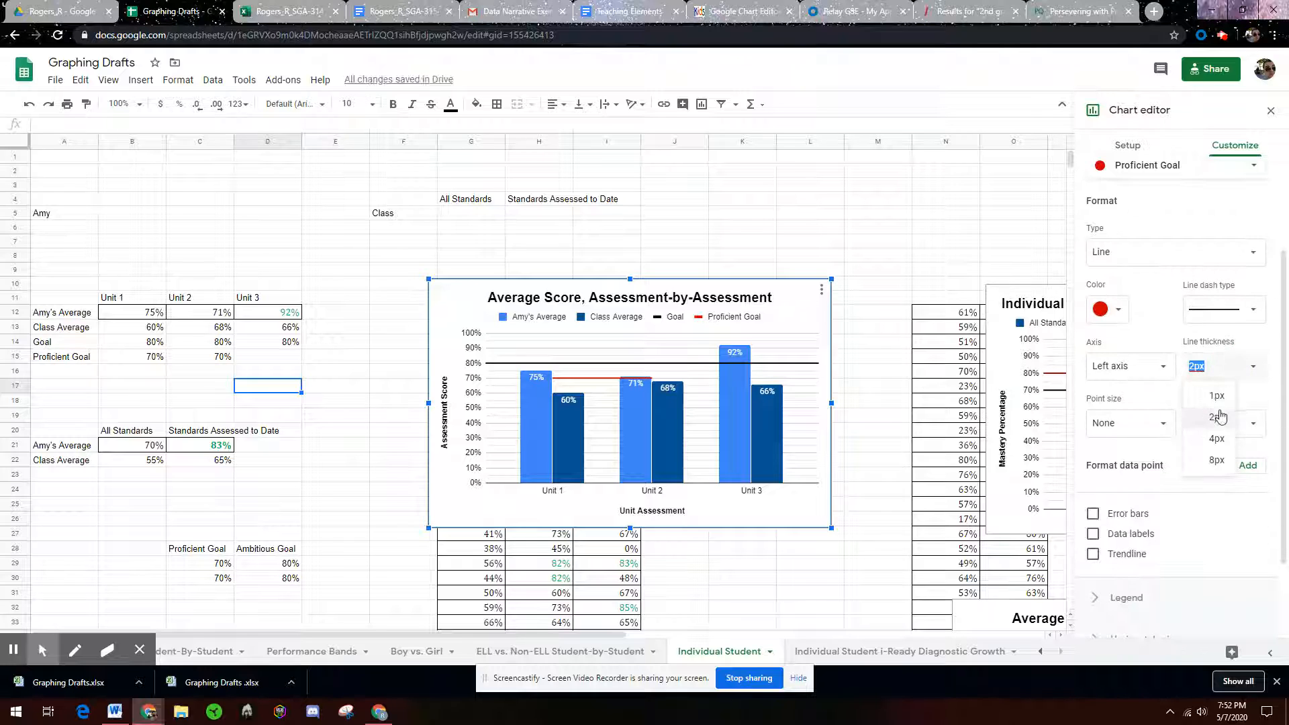
click(1219, 396)
Step: Add a trendline to the Proficient Goal series and set its line opacity to 100%
scroll(1168, 490, down, 1)
click(1128, 489)
scroll(1159, 497, down, 1)
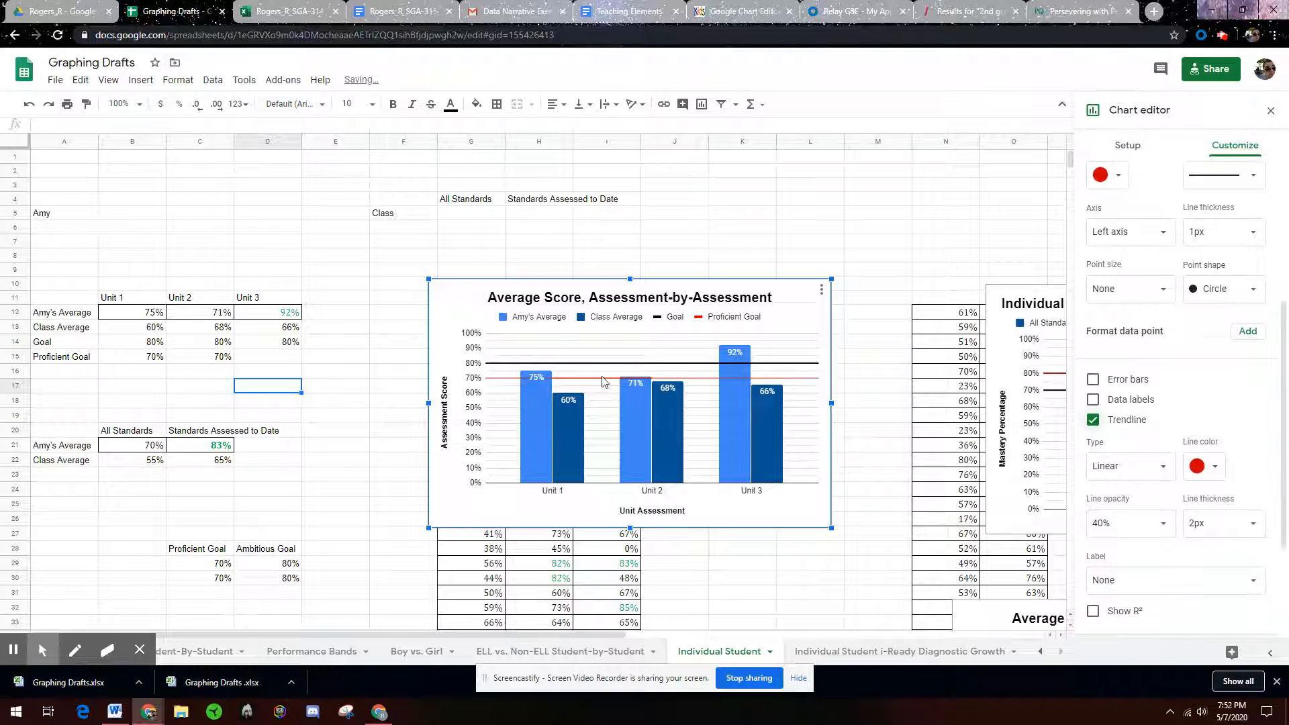
click(1141, 530)
click(1122, 500)
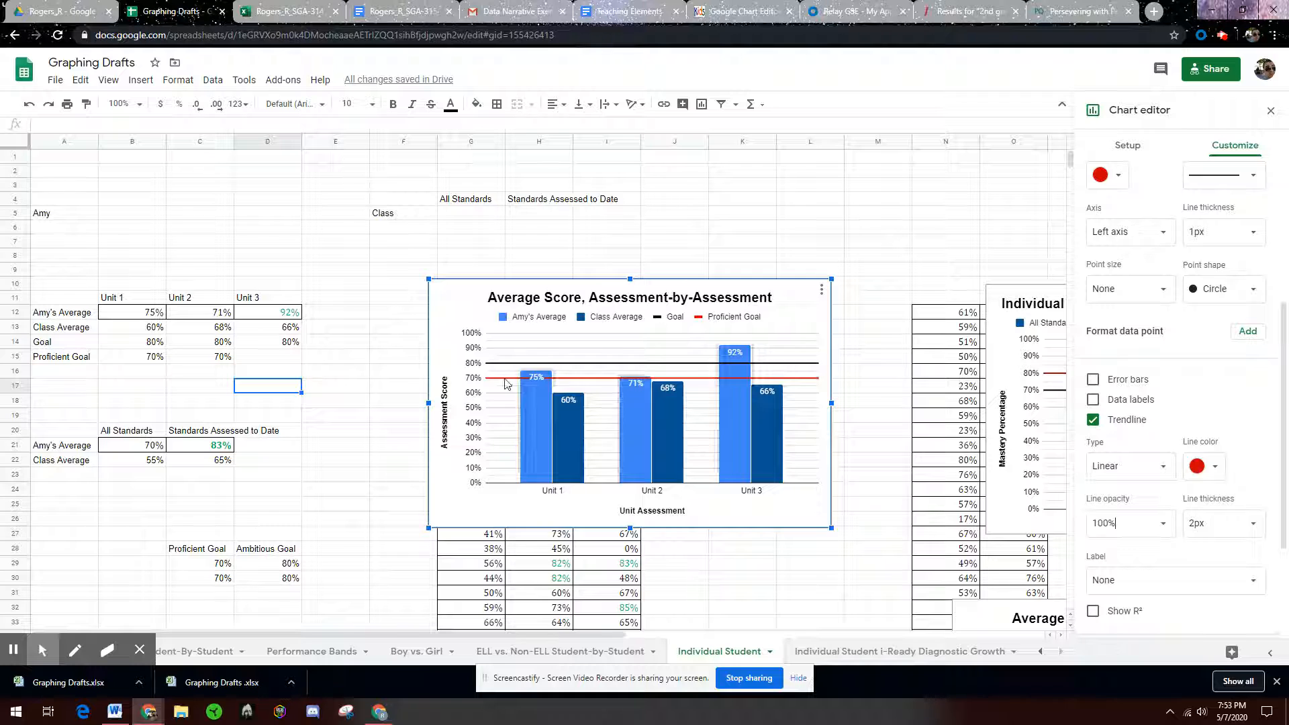
Step: Examine the goal lines on the ELL vs. Non-ELL Student-by-Student sheet's charts and return to the Individual Student sheet
click(836, 649)
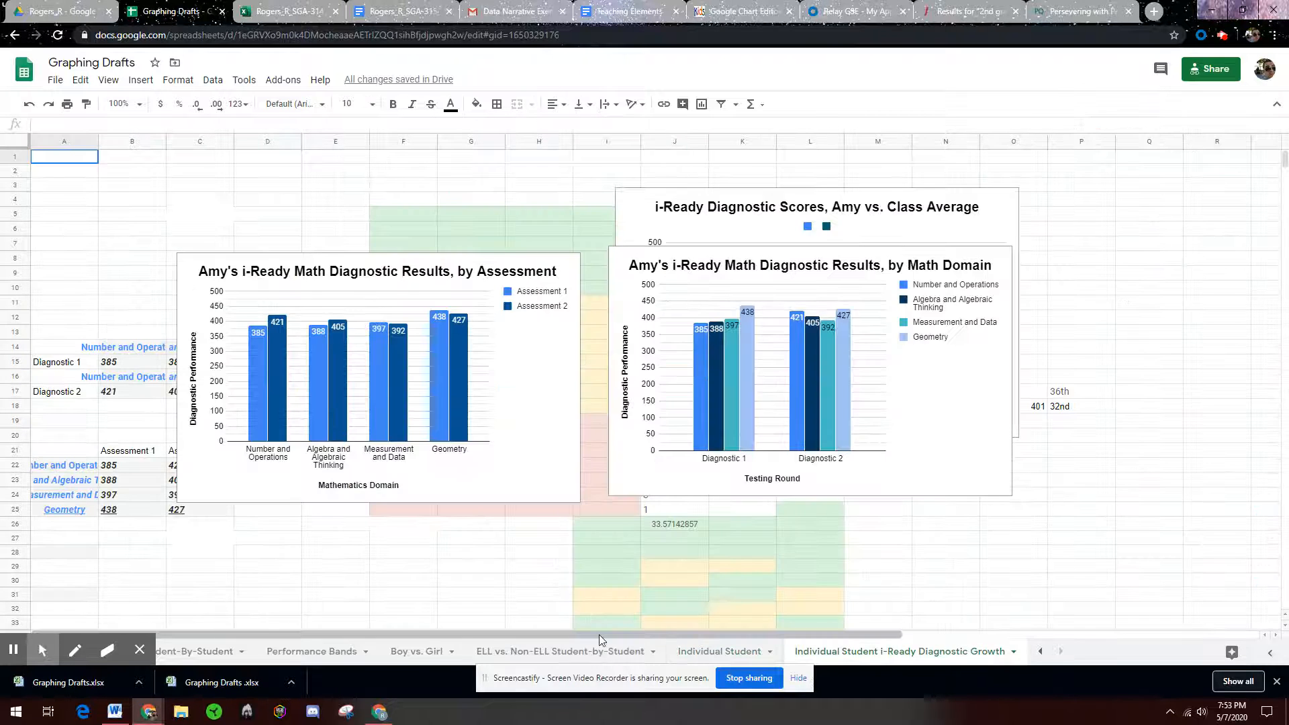
click(600, 655)
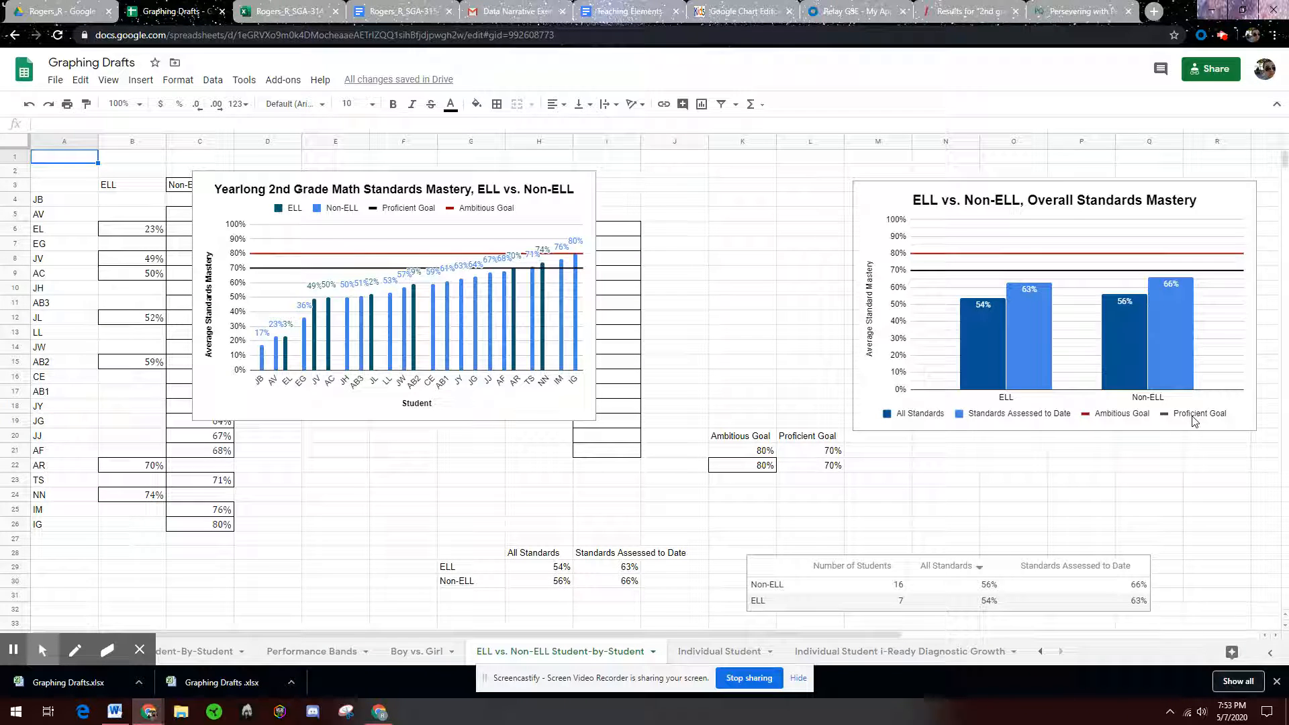
click(747, 647)
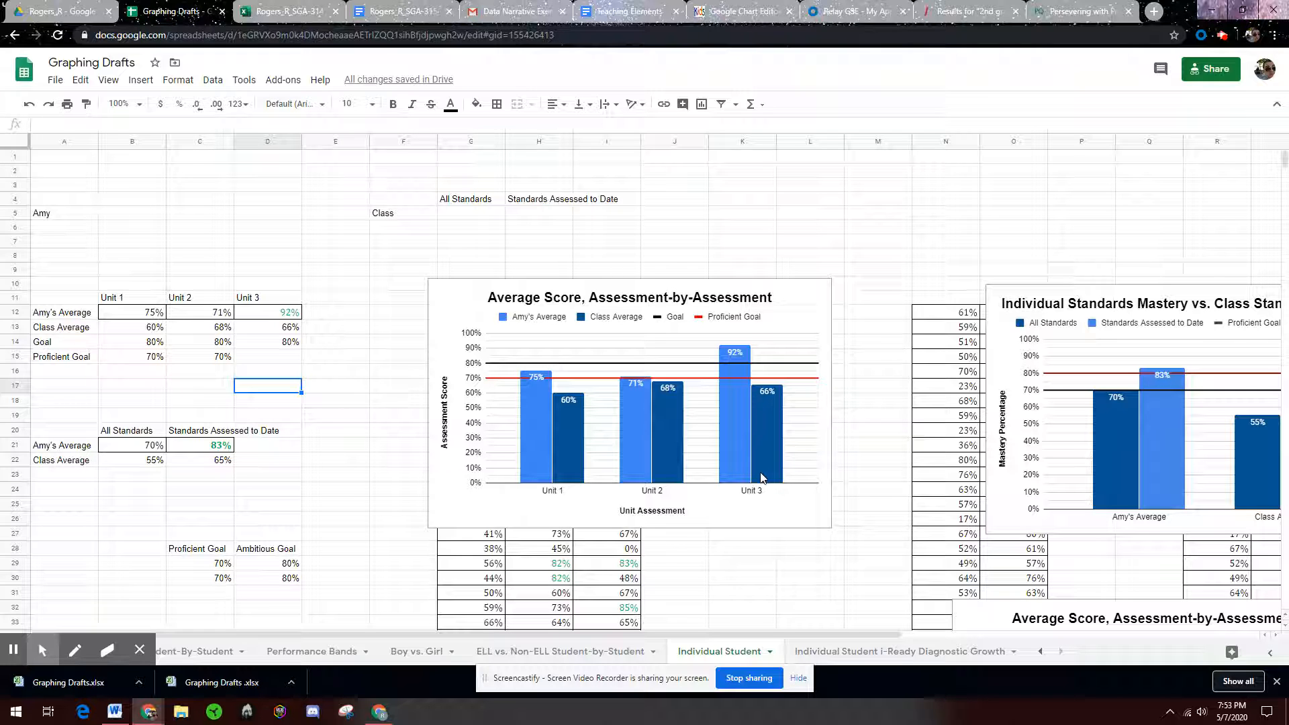
Step: Reopen the Average Score chart for editing and turn on data labels for all series
click(781, 357)
click(822, 290)
click(768, 308)
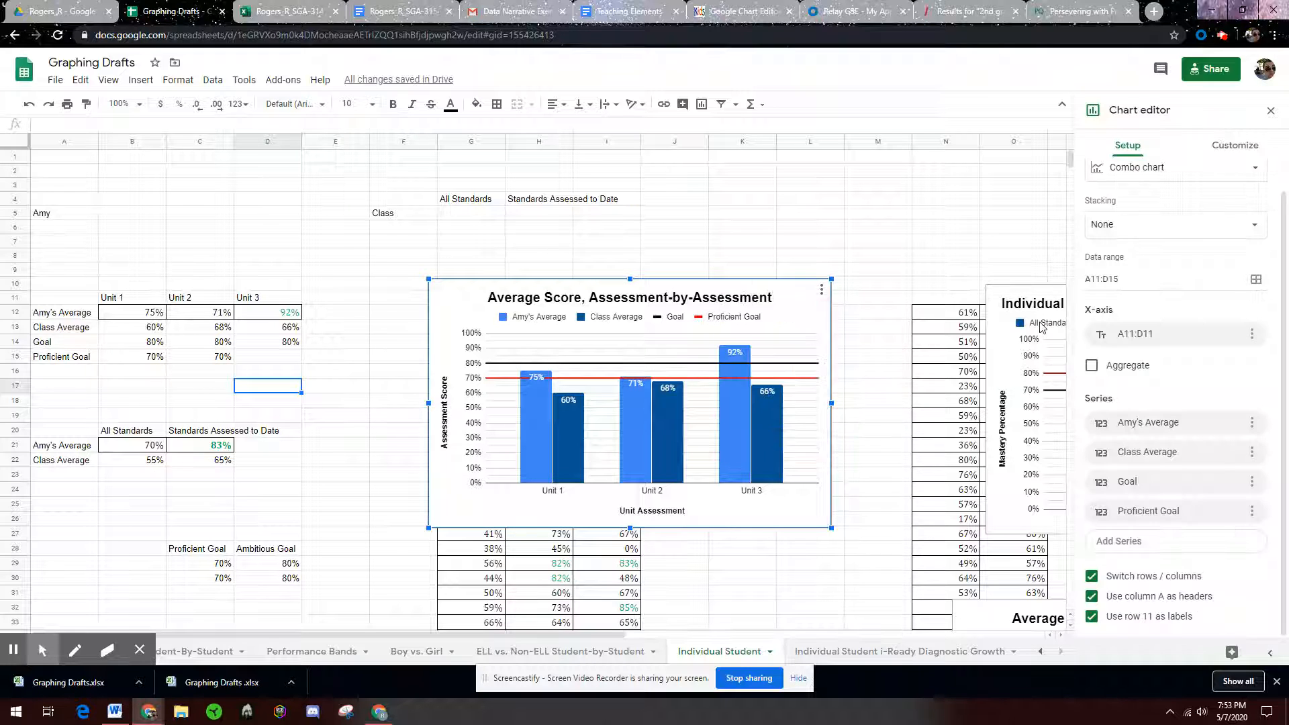
click(1229, 149)
click(1133, 272)
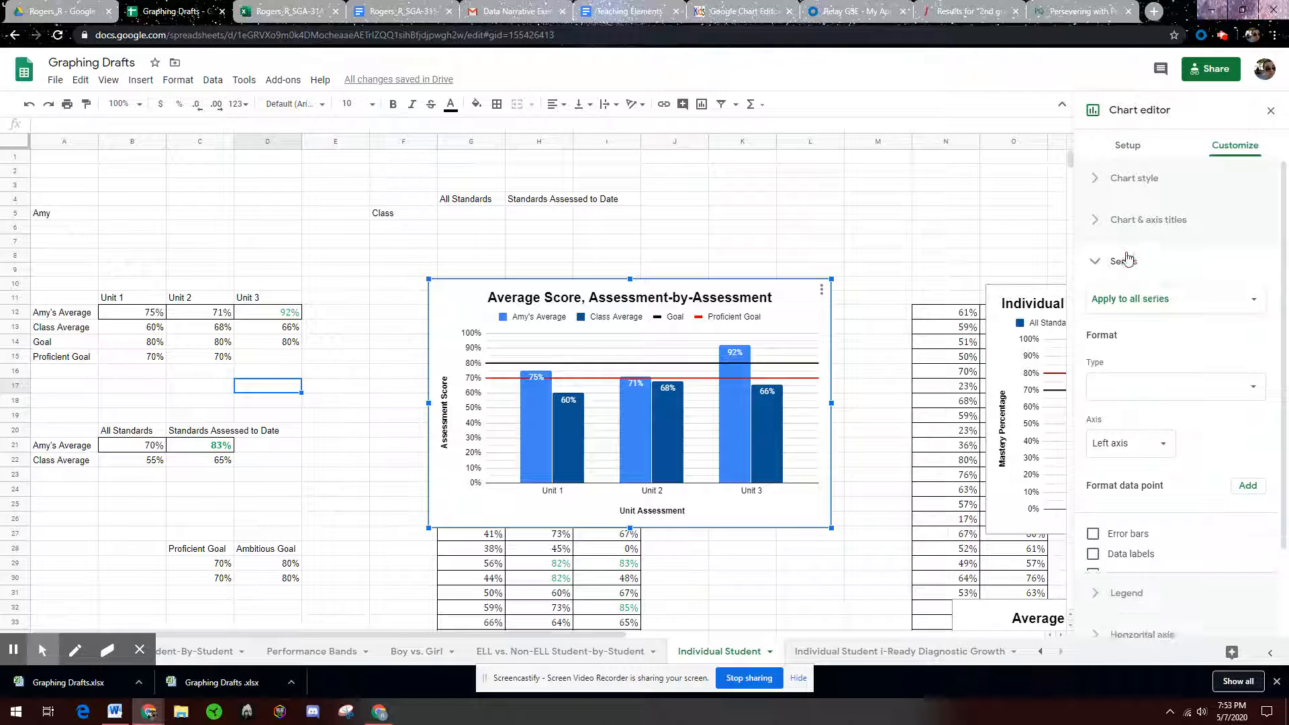
click(1223, 306)
click(1161, 301)
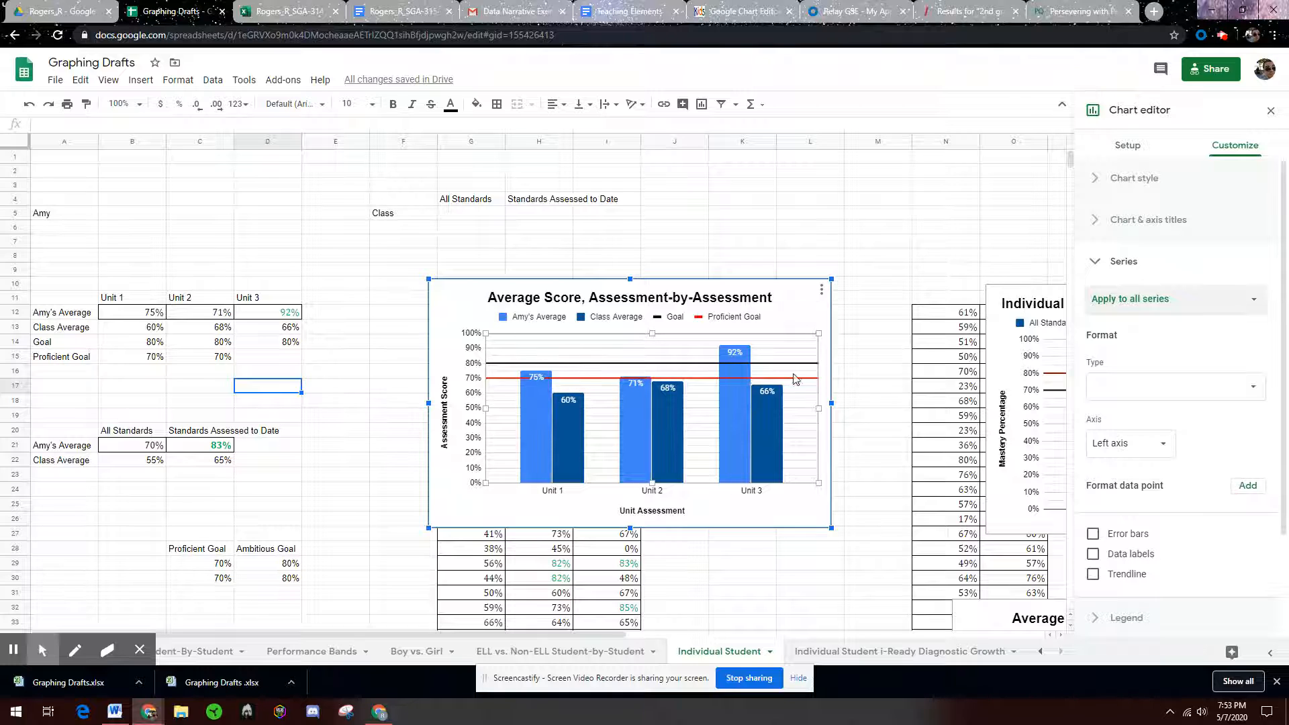
scroll(1206, 458, down, 2)
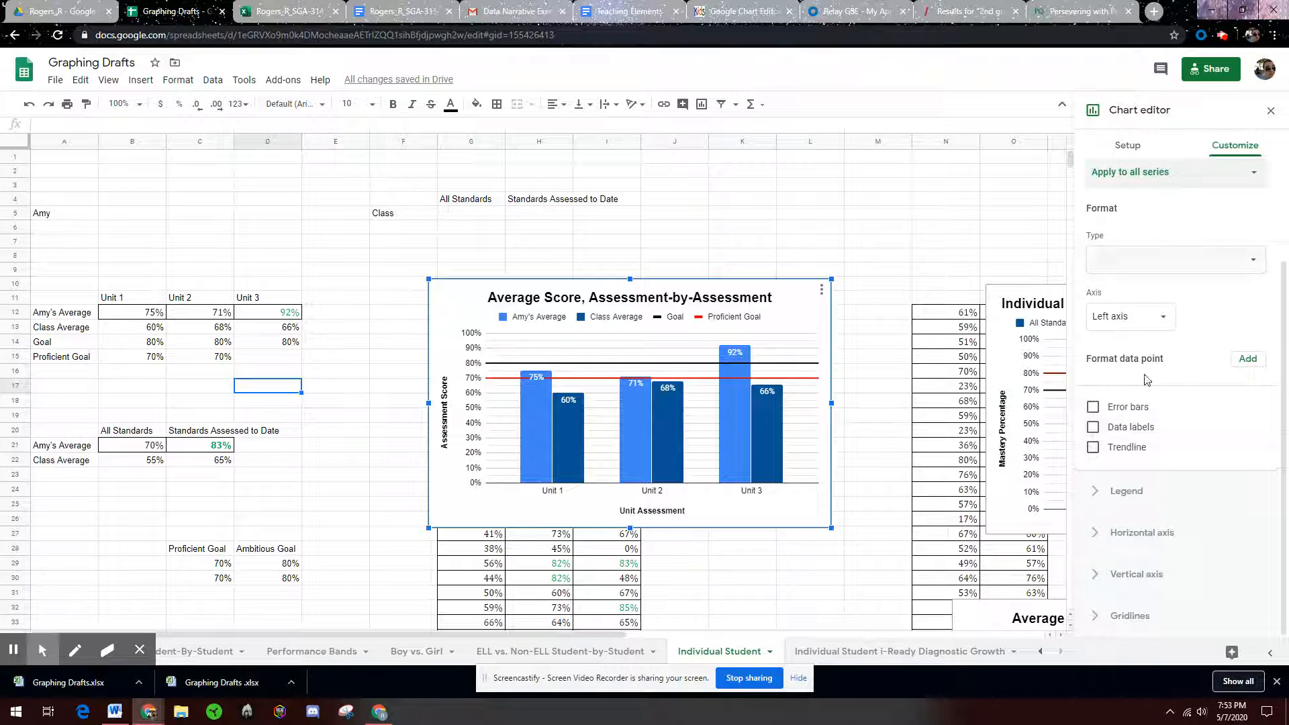
click(1130, 428)
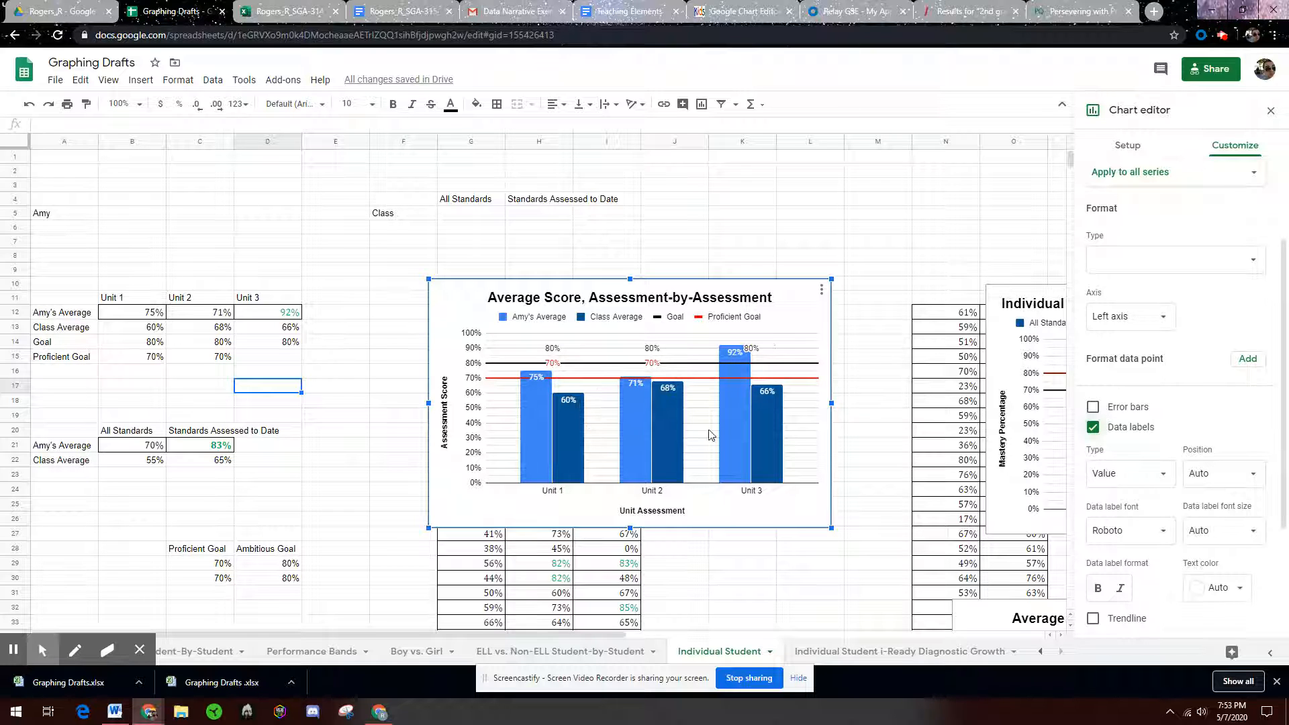
Step: Turn off the data labels for the Proficient Goal and Goal series
scroll(1186, 225, up, 1)
click(1182, 238)
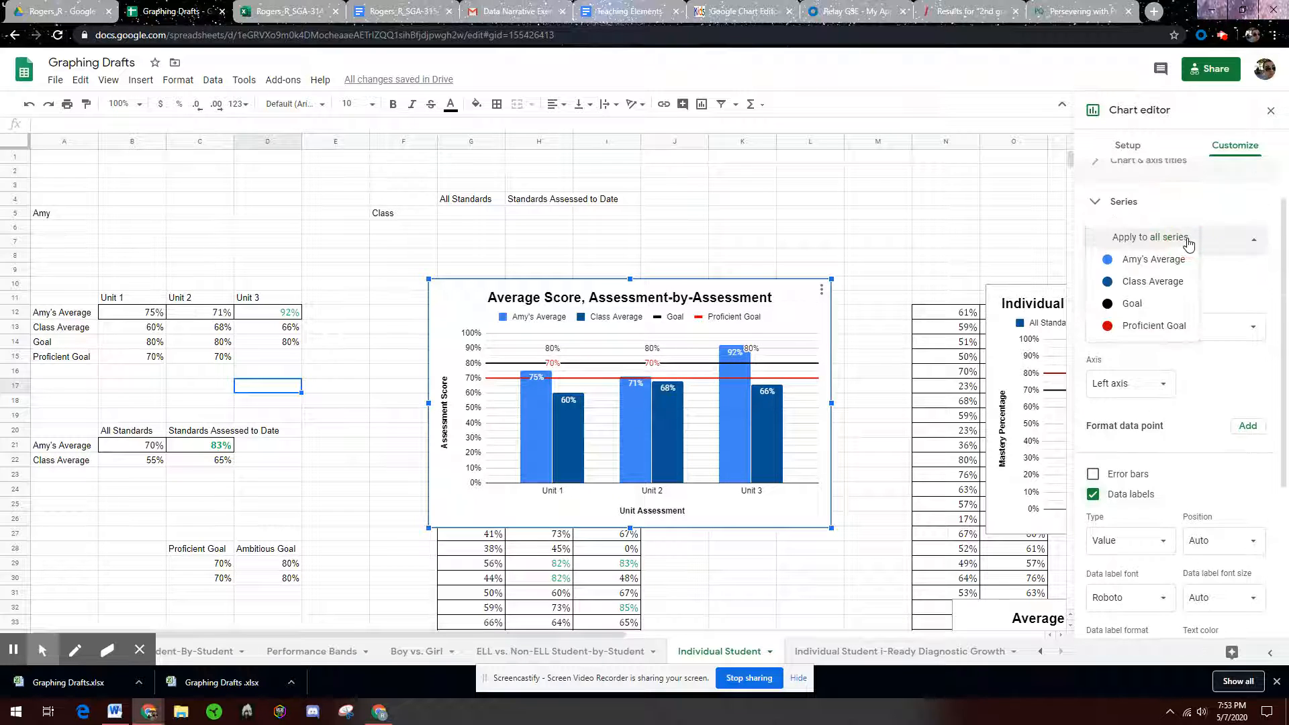
click(1150, 324)
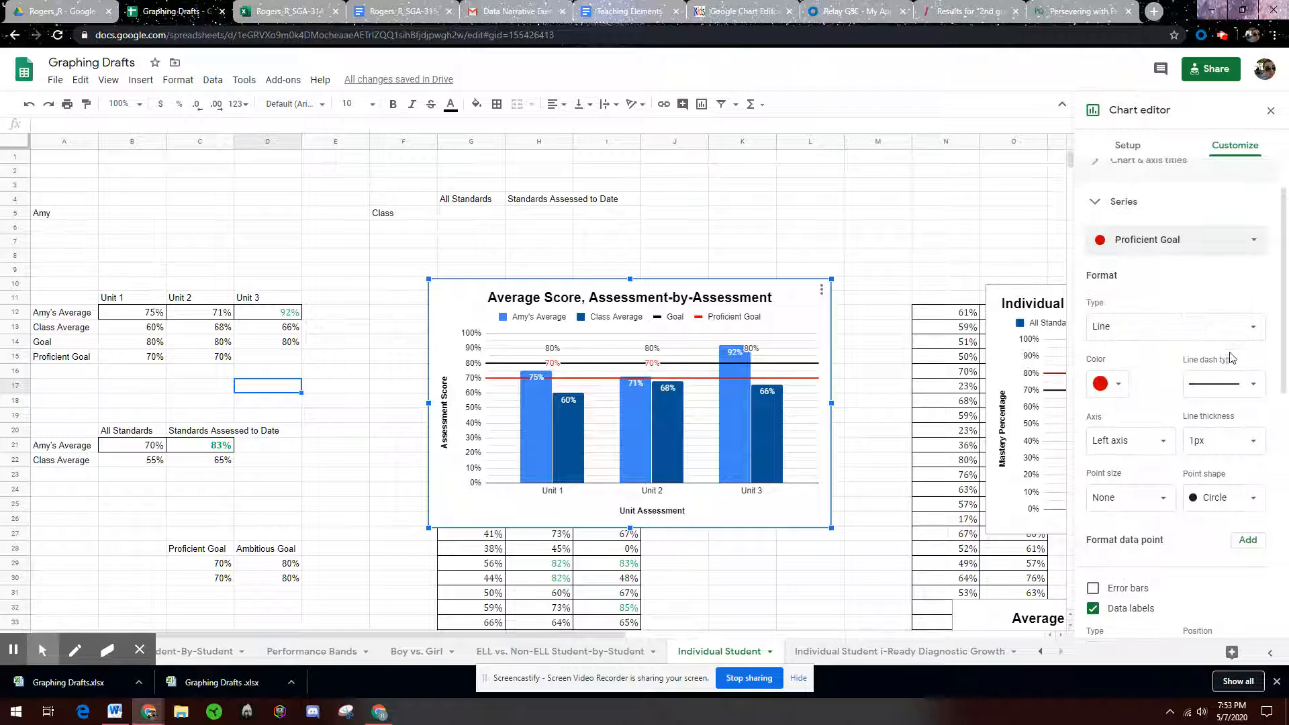
scroll(1140, 489, down, 2)
click(1132, 485)
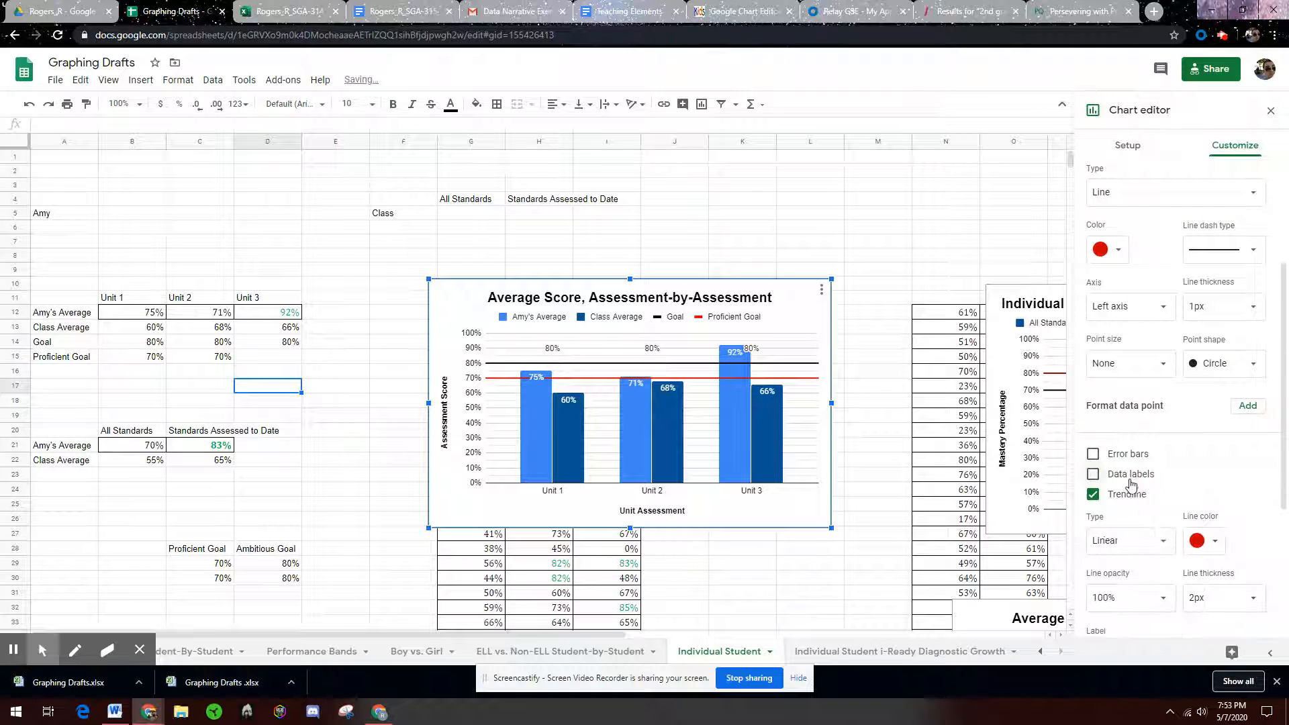
scroll(1177, 262, up, 2)
click(1177, 250)
click(1135, 219)
scroll(1141, 403, down, 2)
click(1134, 475)
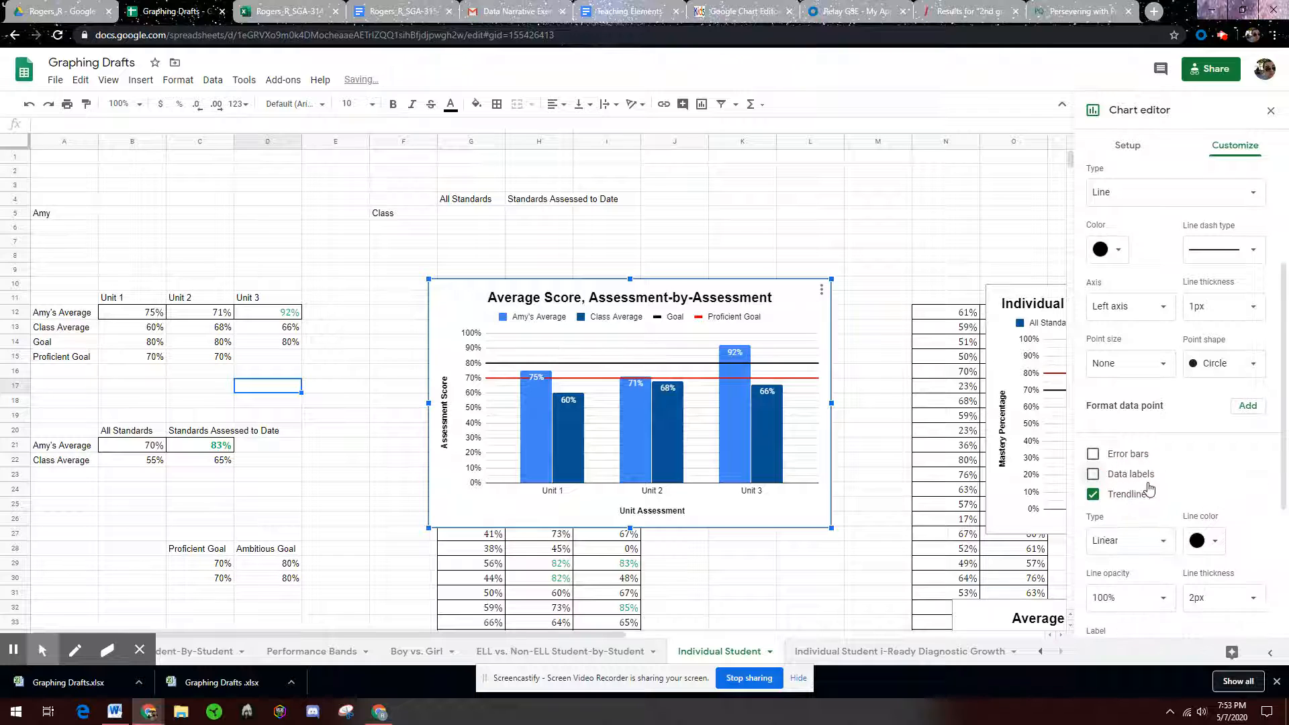
scroll(1142, 470, up, 3)
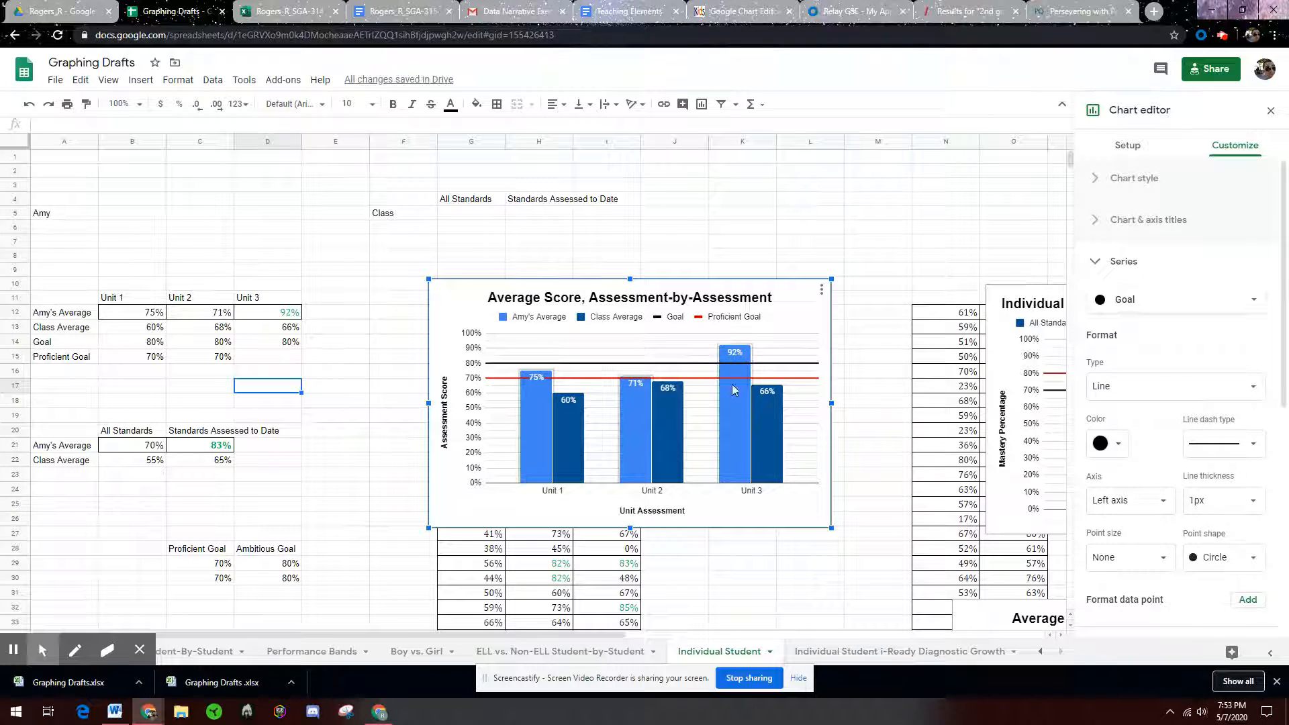
Step: Clear the Goal and Proficient Goal rows in A14:D15 and select the Average Score chart
drag(88, 348, 278, 362)
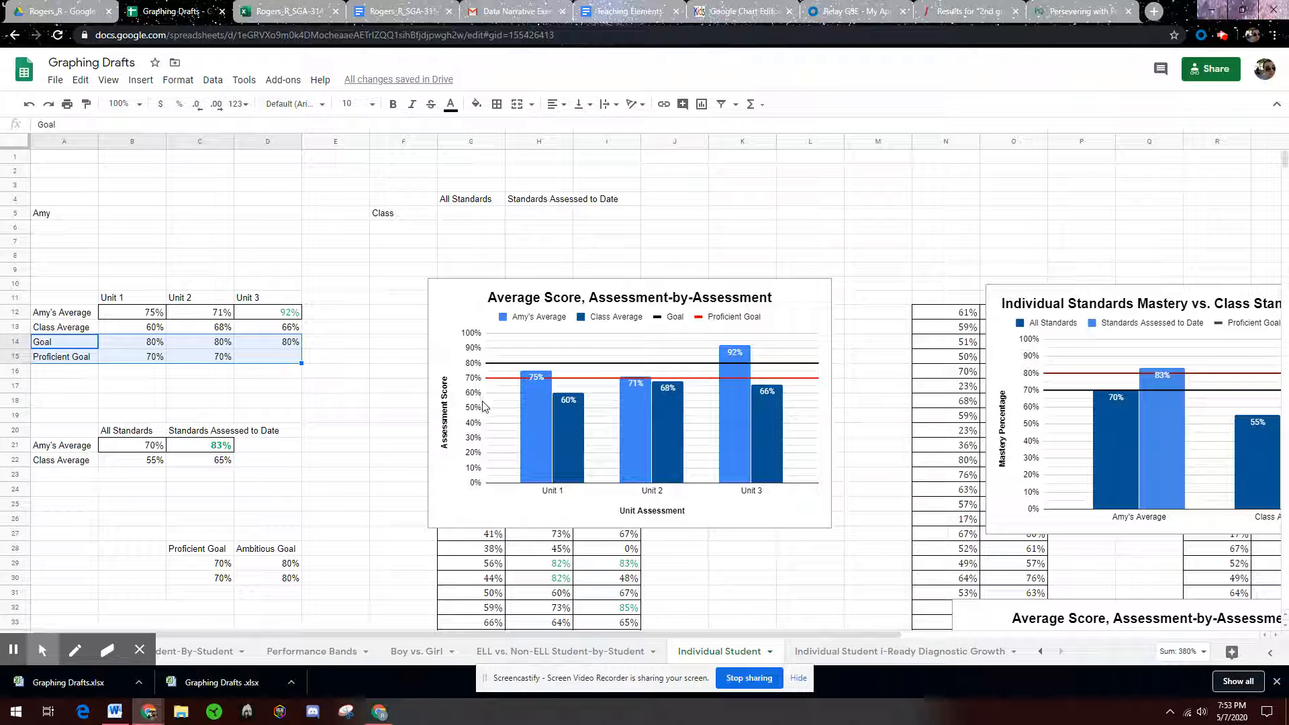
key(Delete)
click(535, 418)
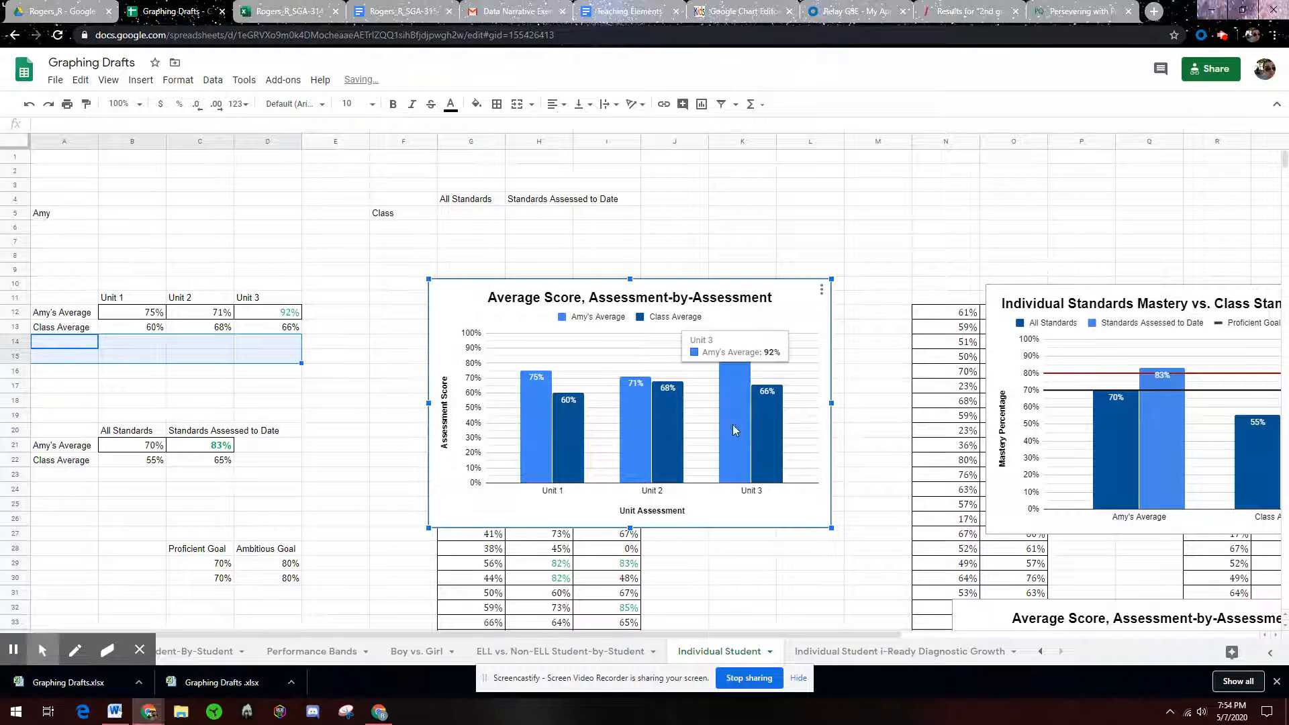